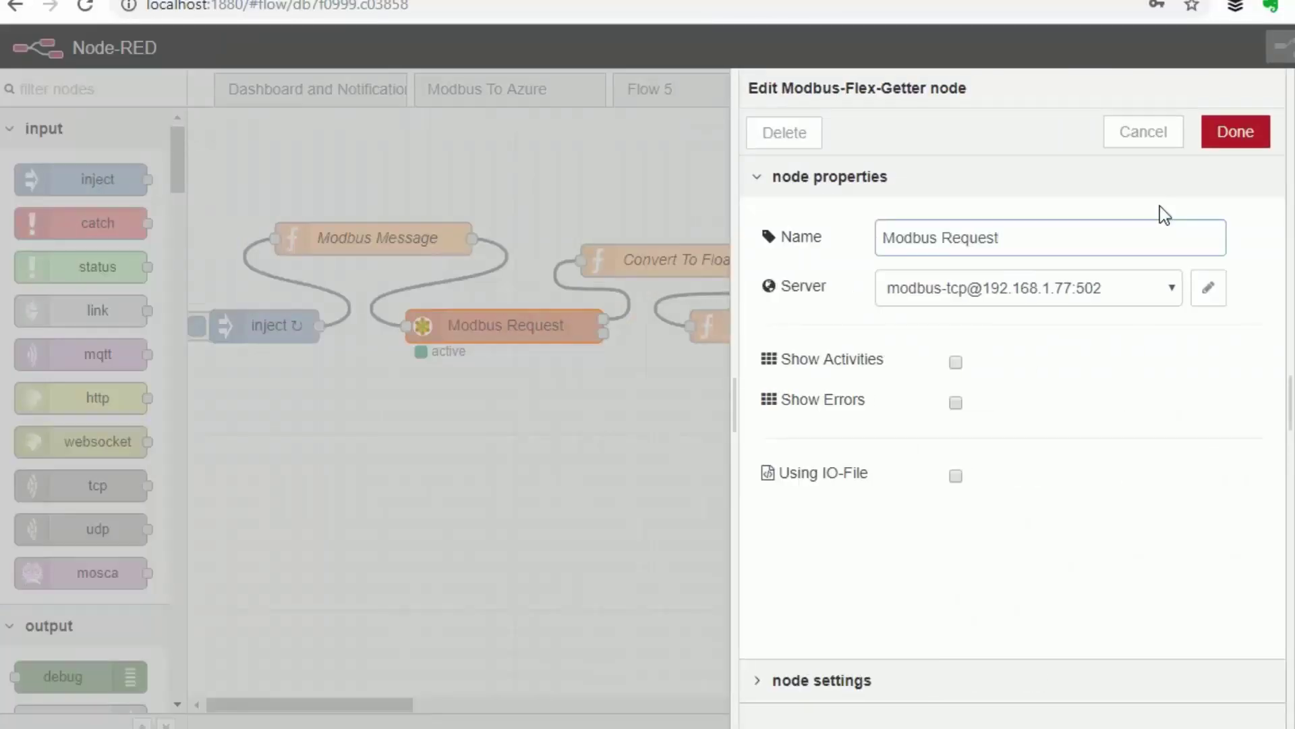
- Apply the edited Modbus Request node settings in Node-RED
click(1235, 133)
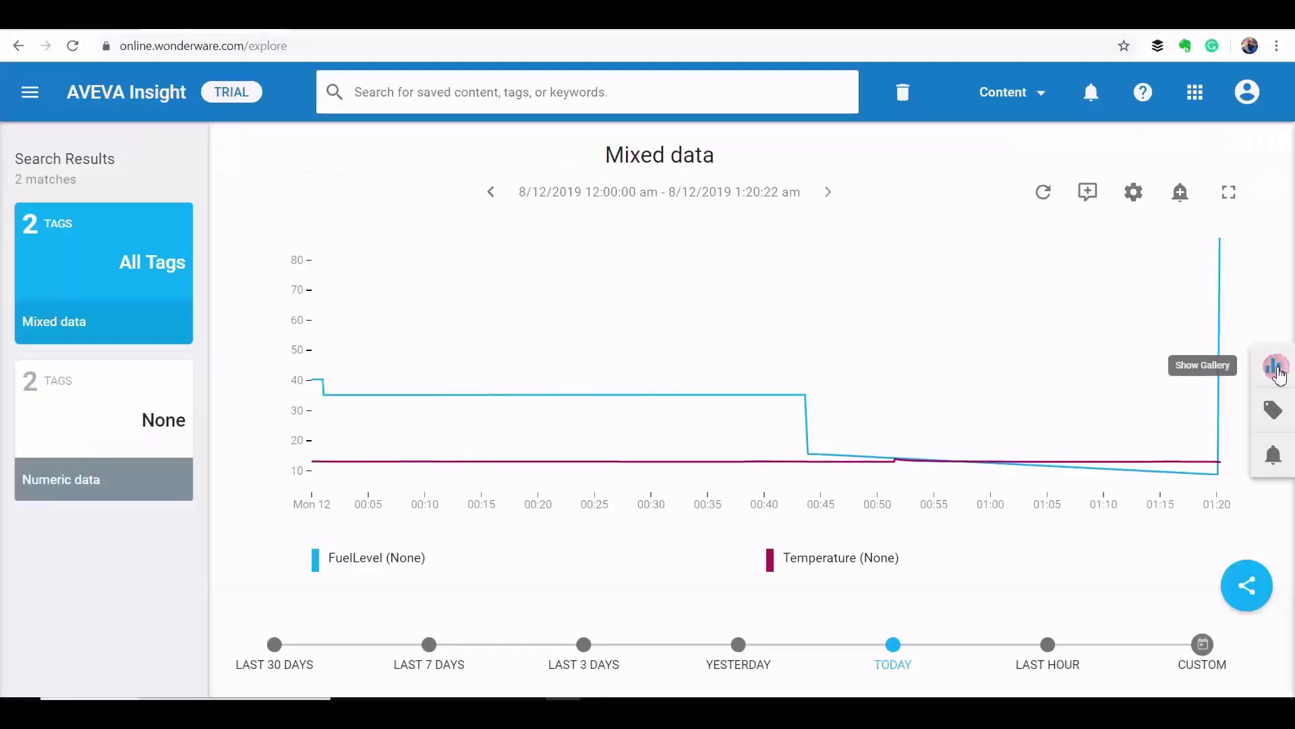
click(1272, 367)
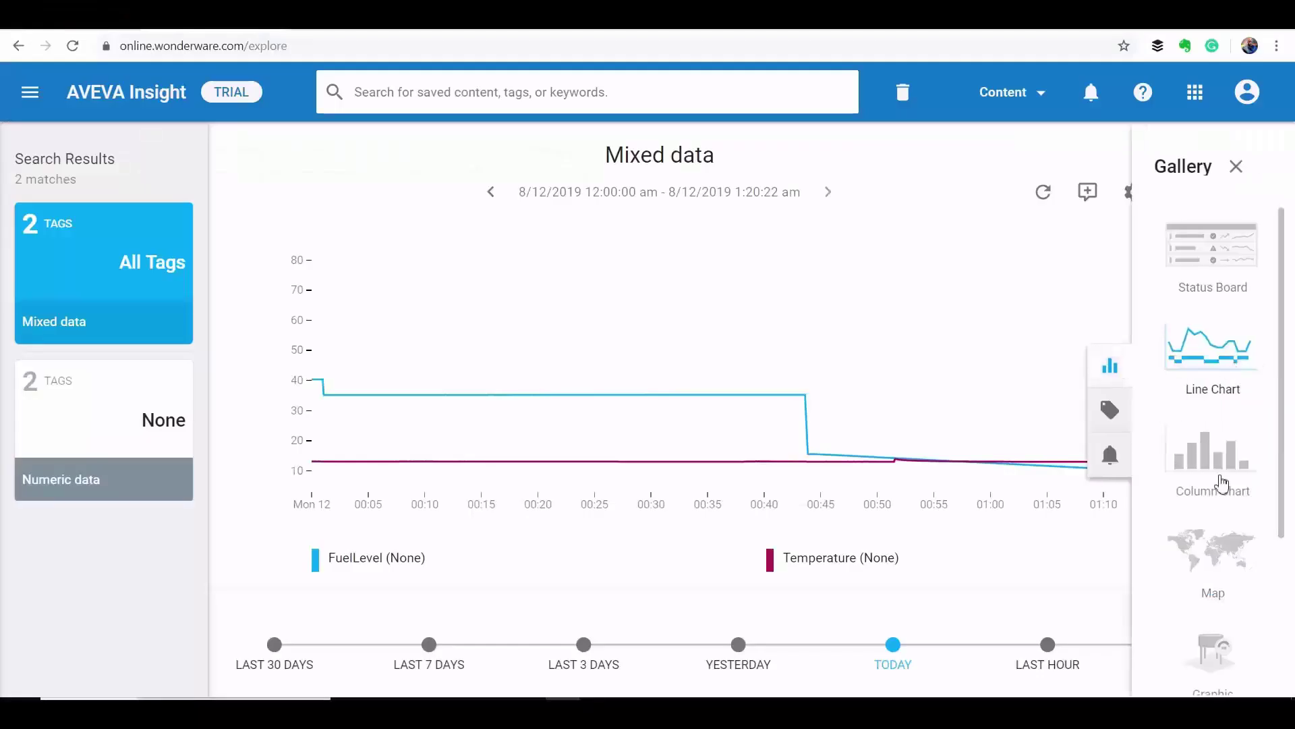
- Go to the AVEVA sign-in page and fill in the account email and password
click(1220, 476)
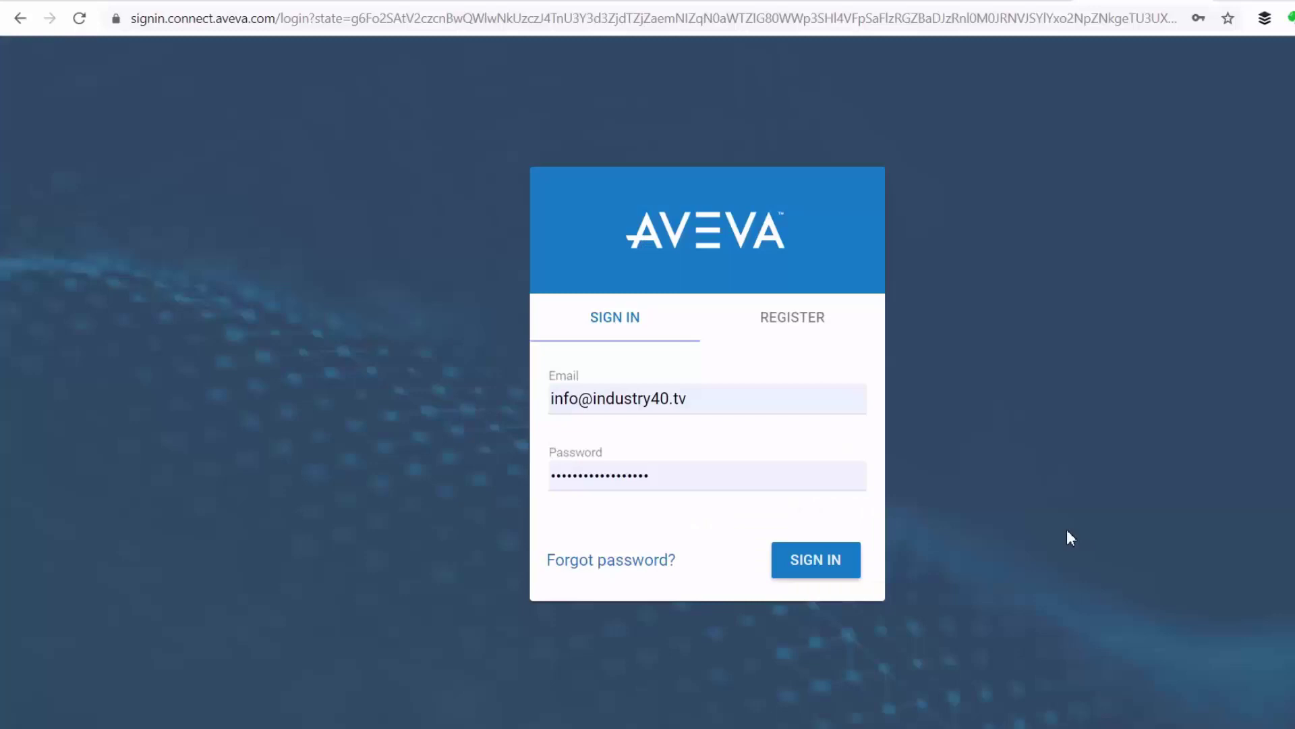
- Sign in and open the empty Data Sources page through the Administration portal
click(851, 560)
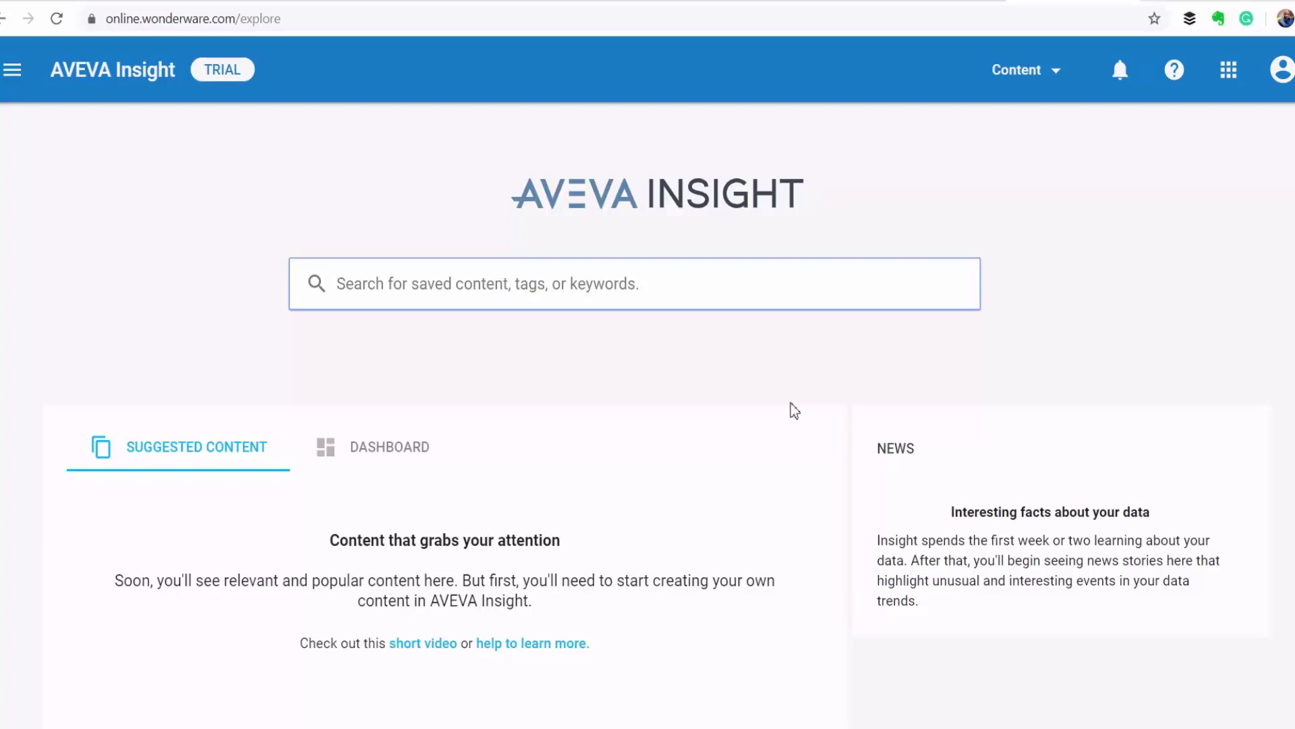
click(1229, 71)
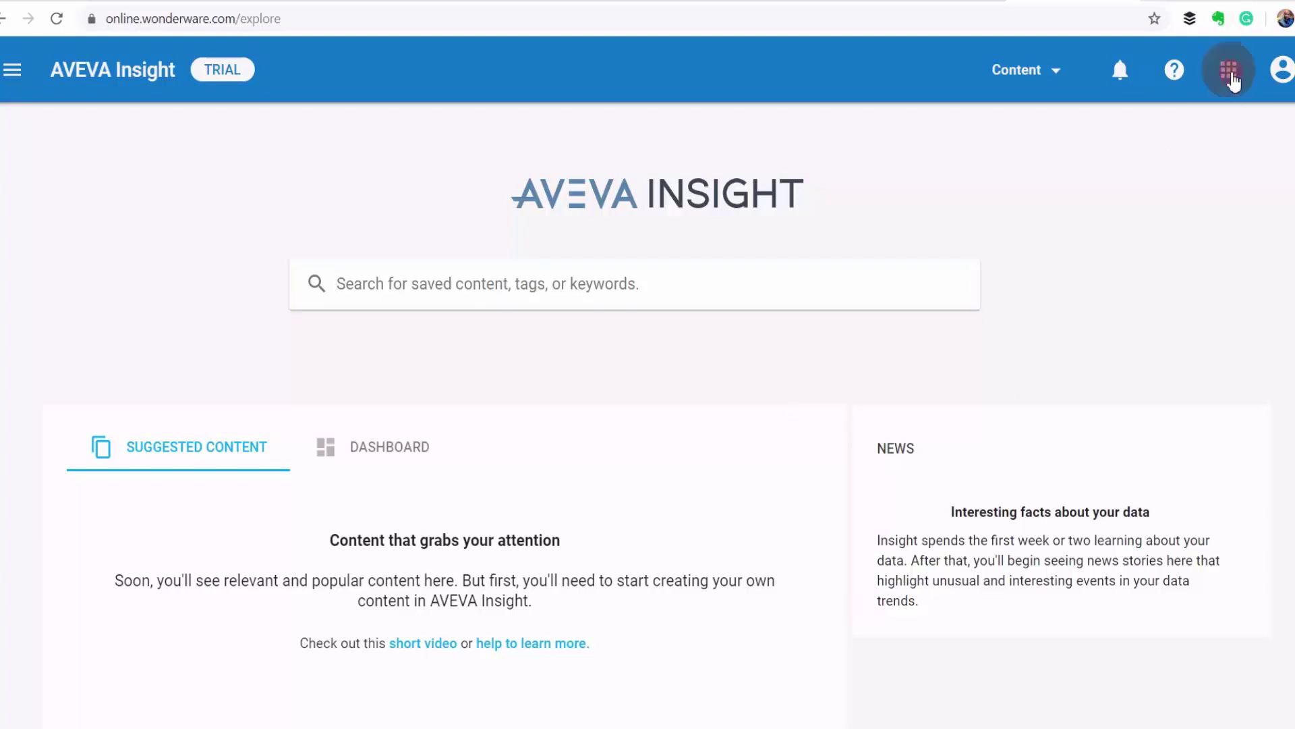
click(1187, 244)
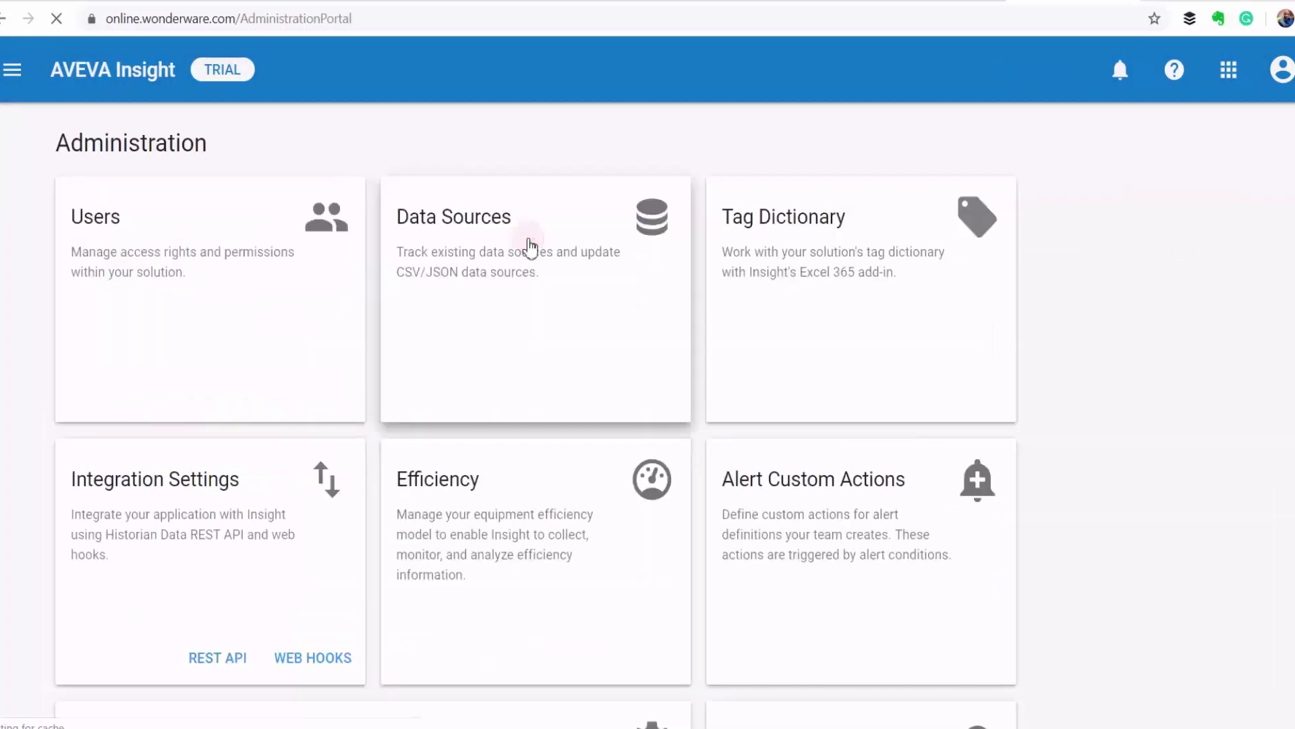
click(530, 248)
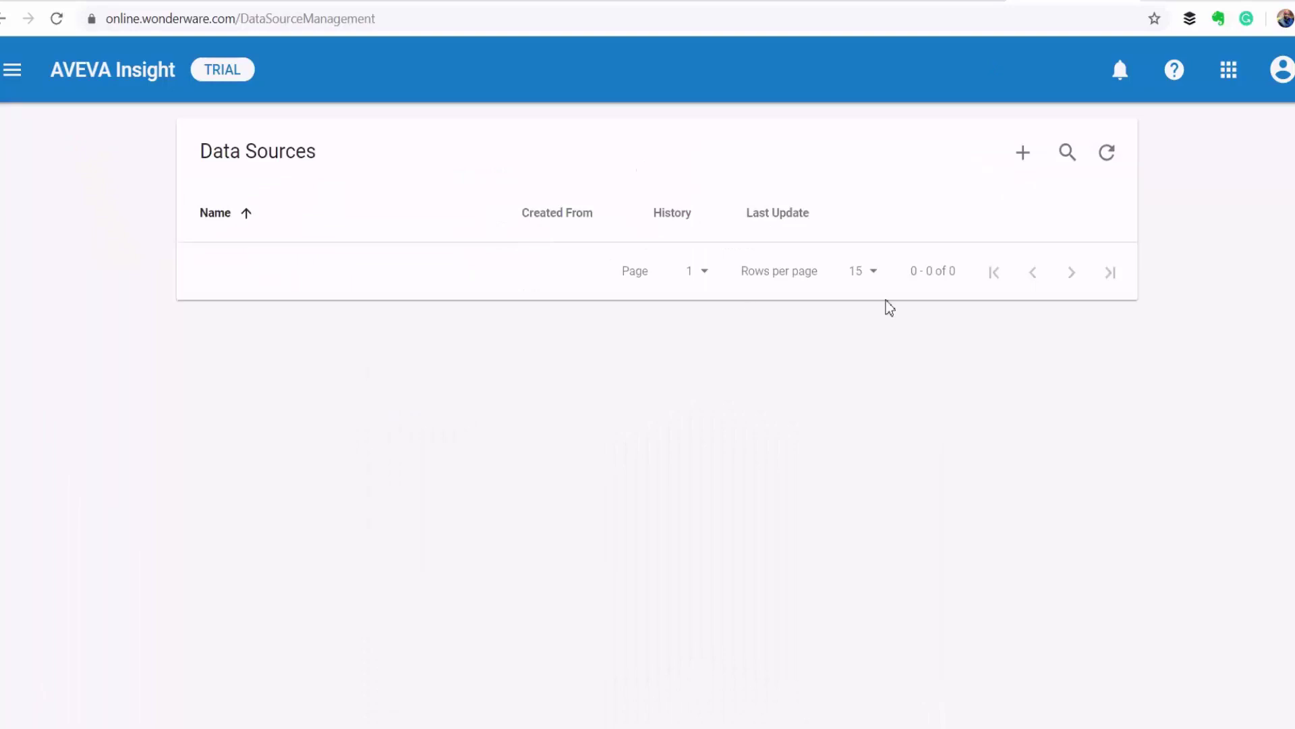
- Add a CSV/JSON data source DemoPlant in Johannesburg at -26.195246, 28.034088
click(1025, 153)
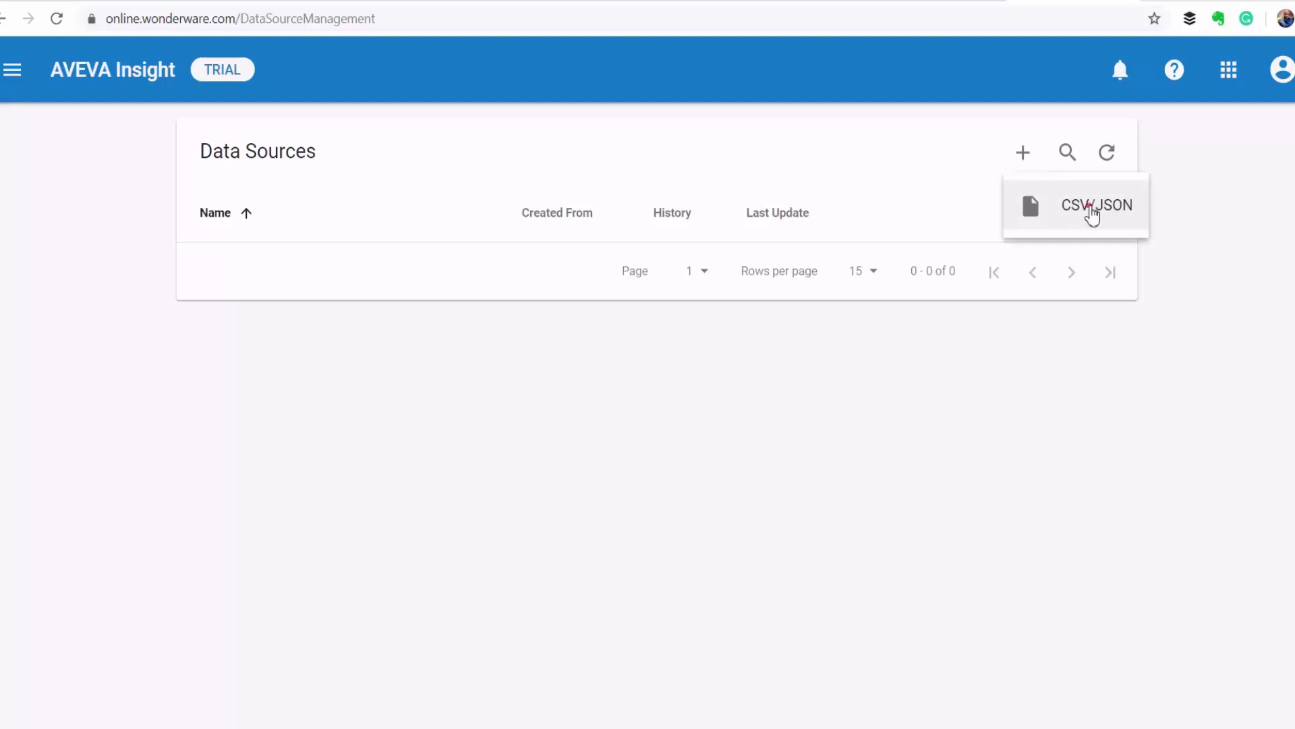
click(1089, 206)
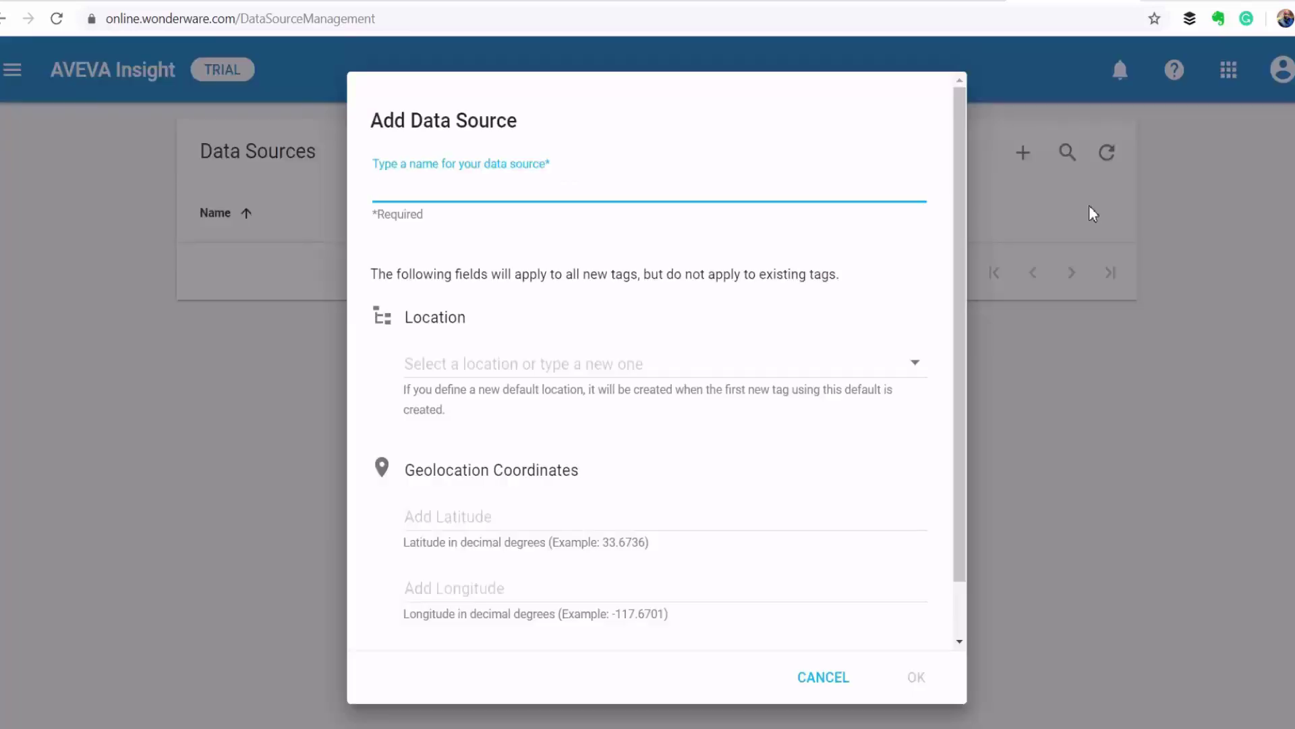
text(DemoPlant)
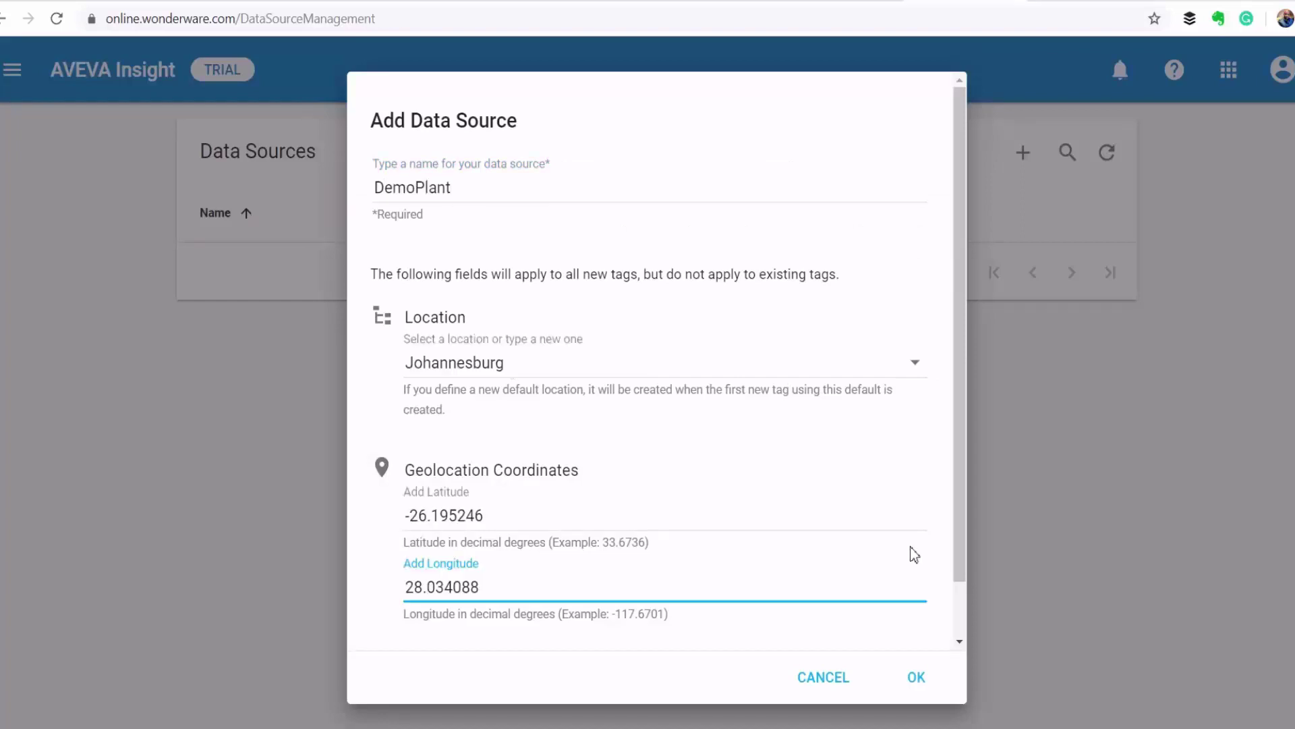
scroll(909, 552, down, 1)
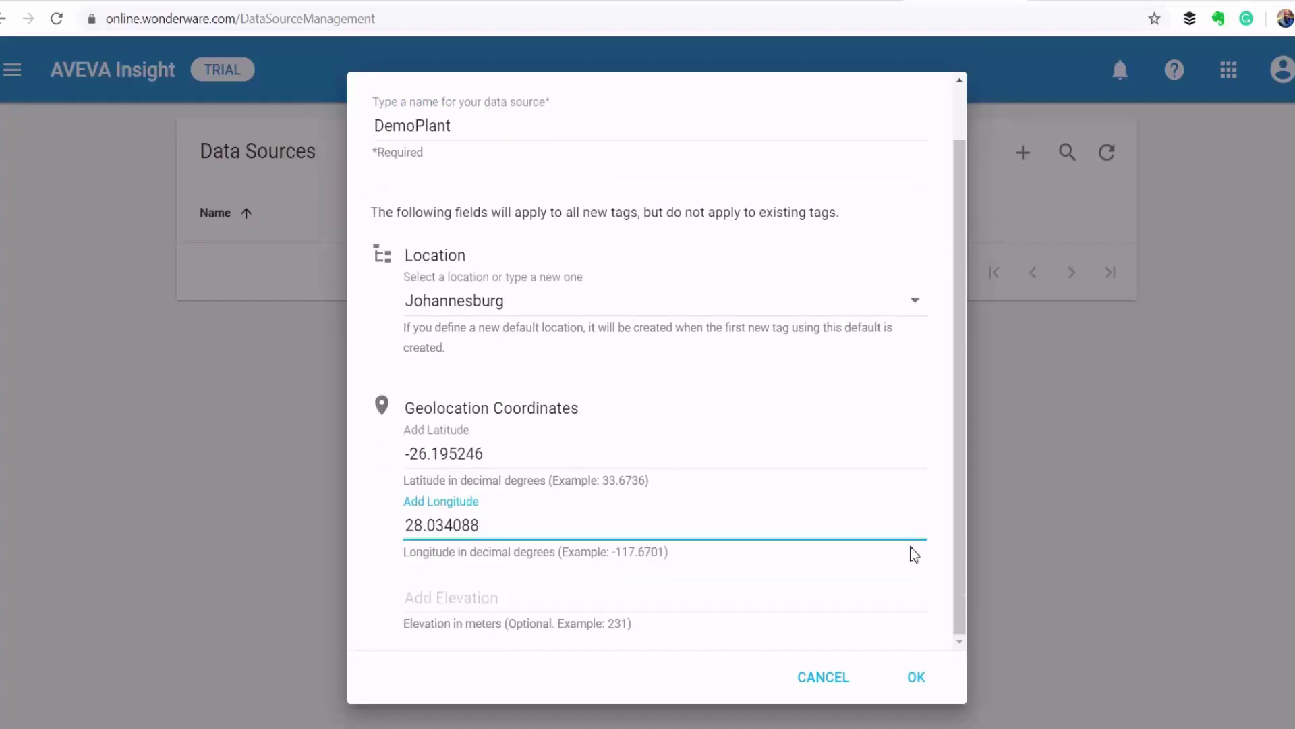
click(918, 678)
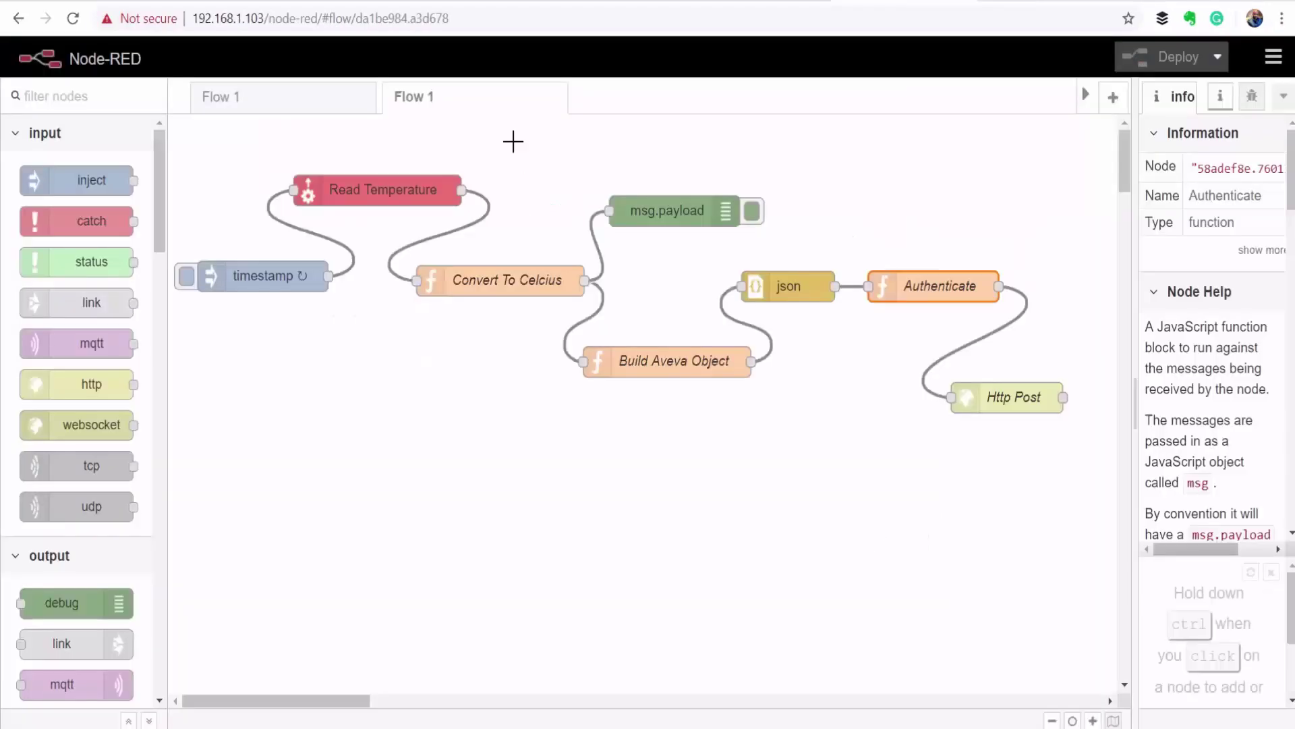
click(471, 17)
key(ctrl+a)
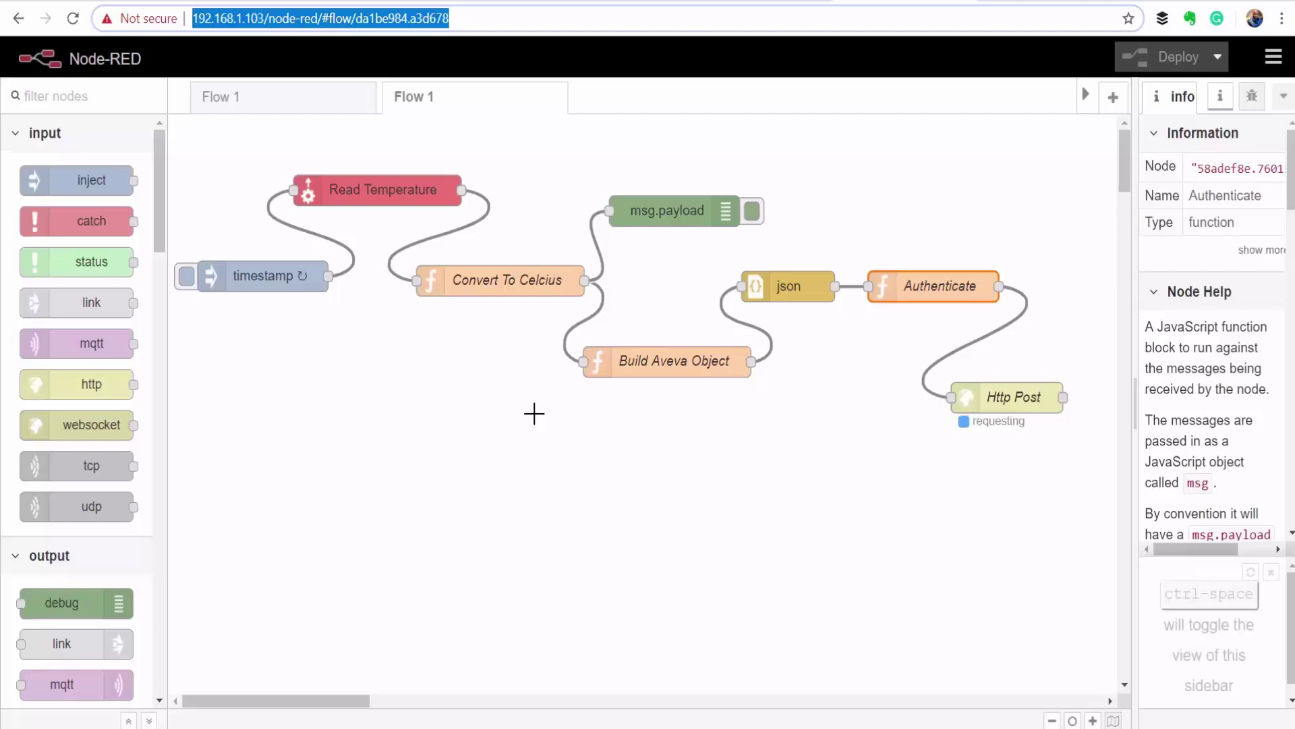
click(667, 210)
click(688, 364)
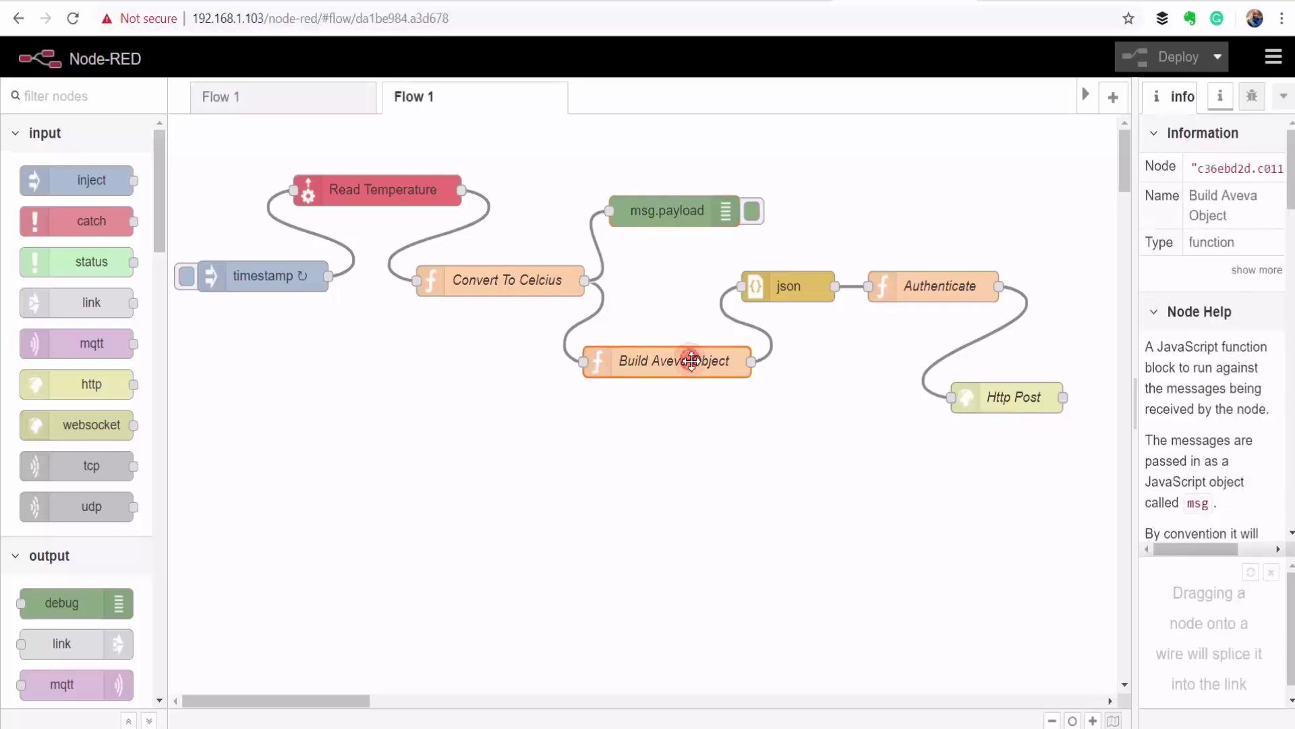
double_click(692, 361)
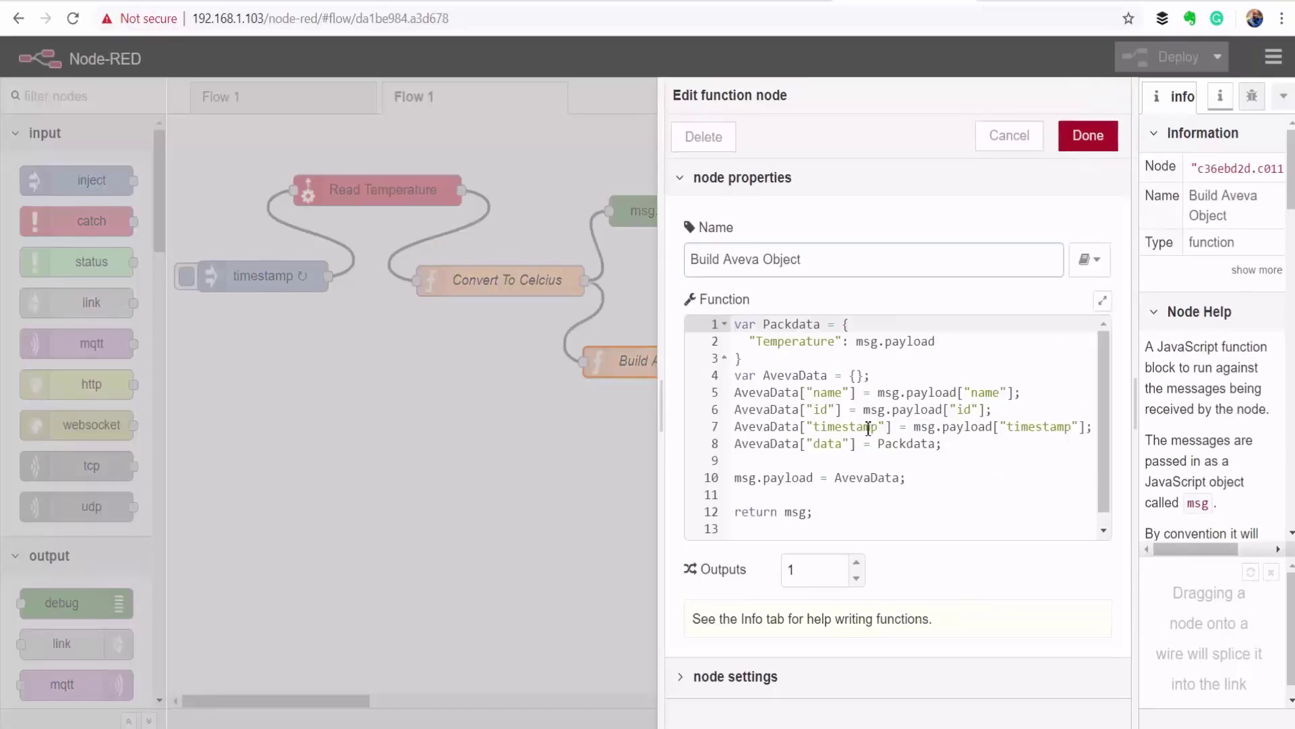
click(744, 358)
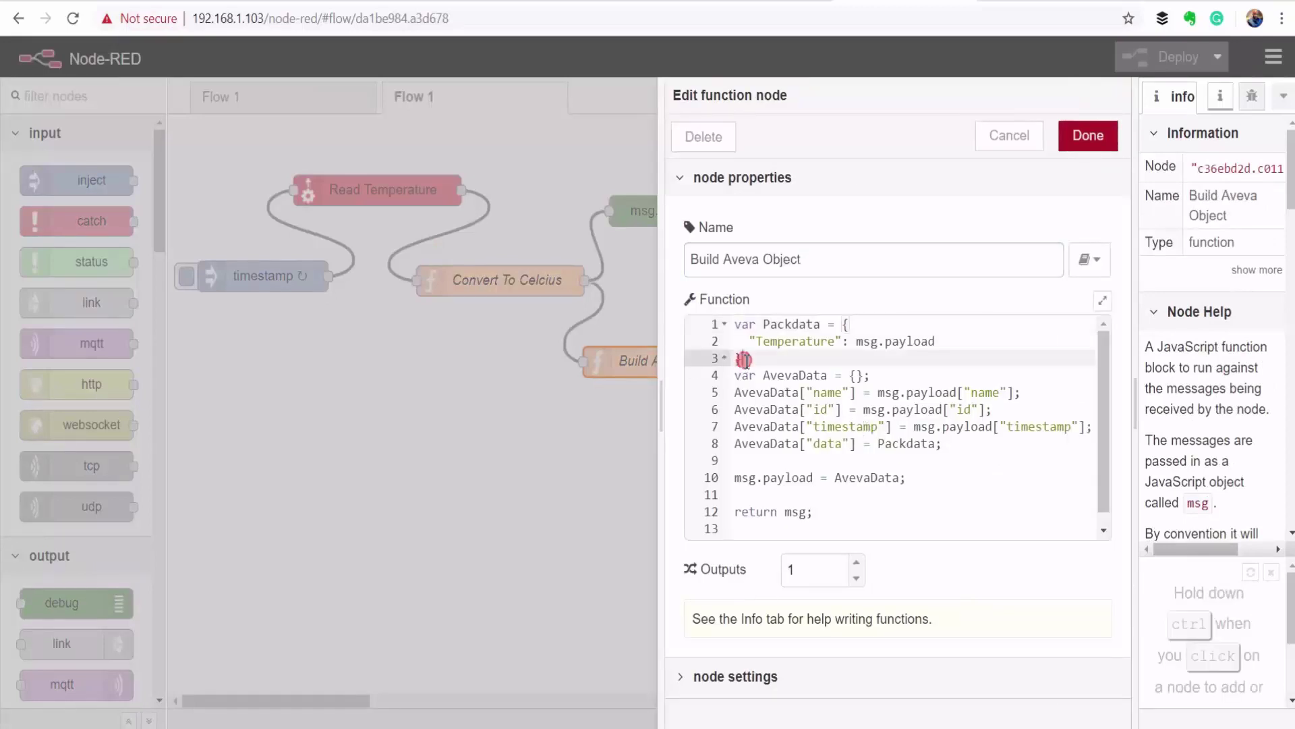
double_click(744, 359)
click(786, 357)
drag(843, 346, 756, 342)
click(865, 346)
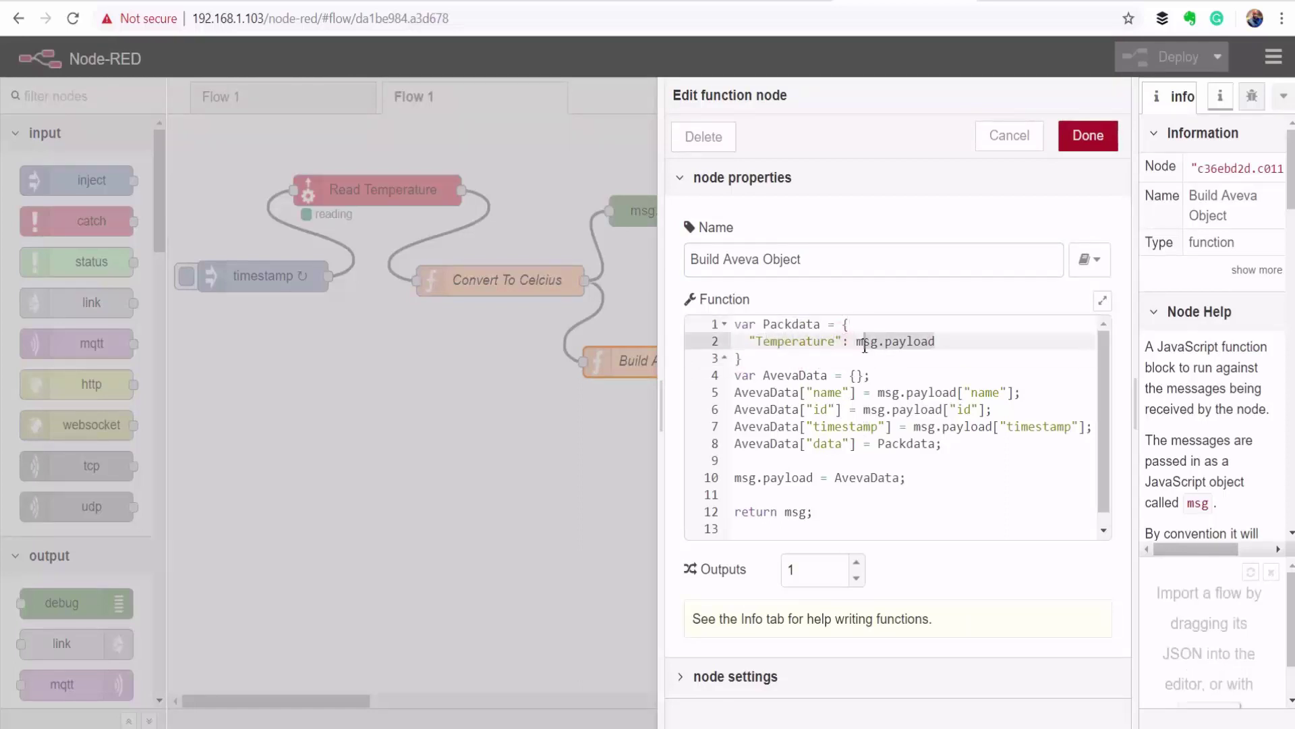
click(896, 384)
drag(935, 342, 860, 344)
drag(814, 512, 725, 386)
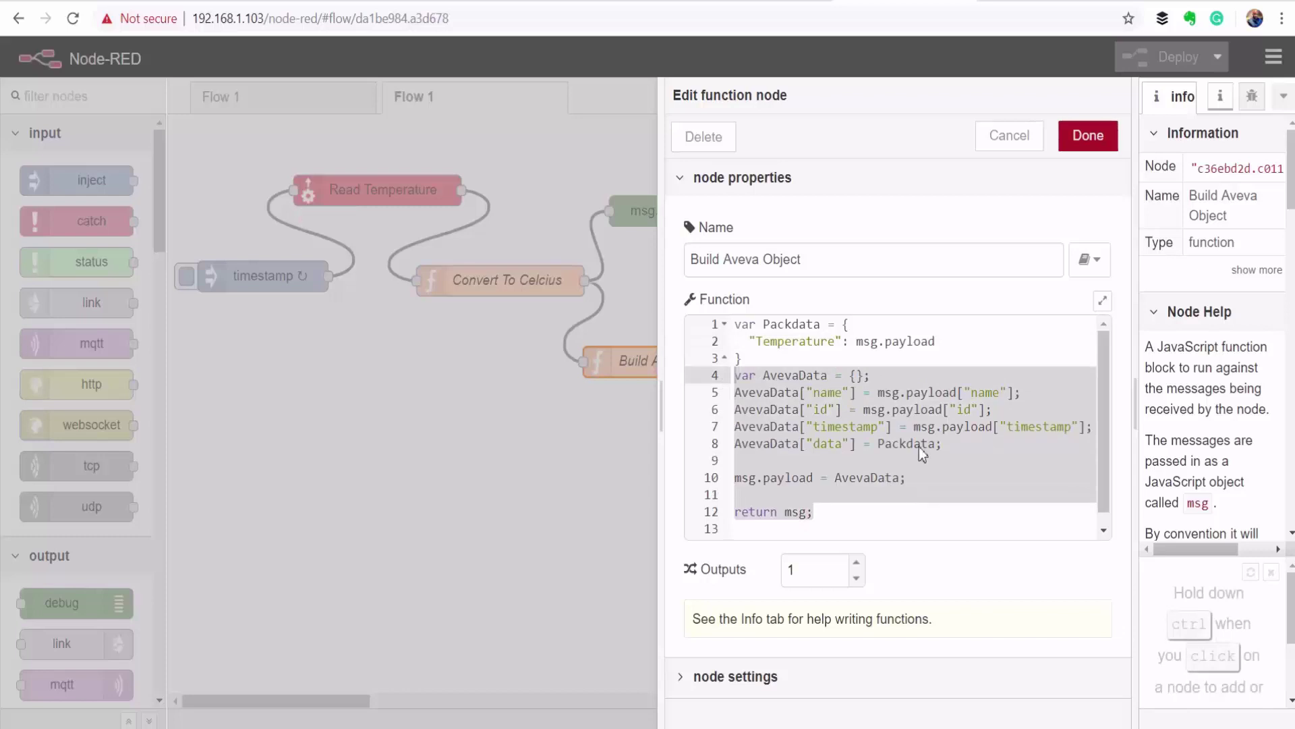
click(1088, 137)
- Review the json node and the Authenticate node's Content-type header code
double_click(801, 286)
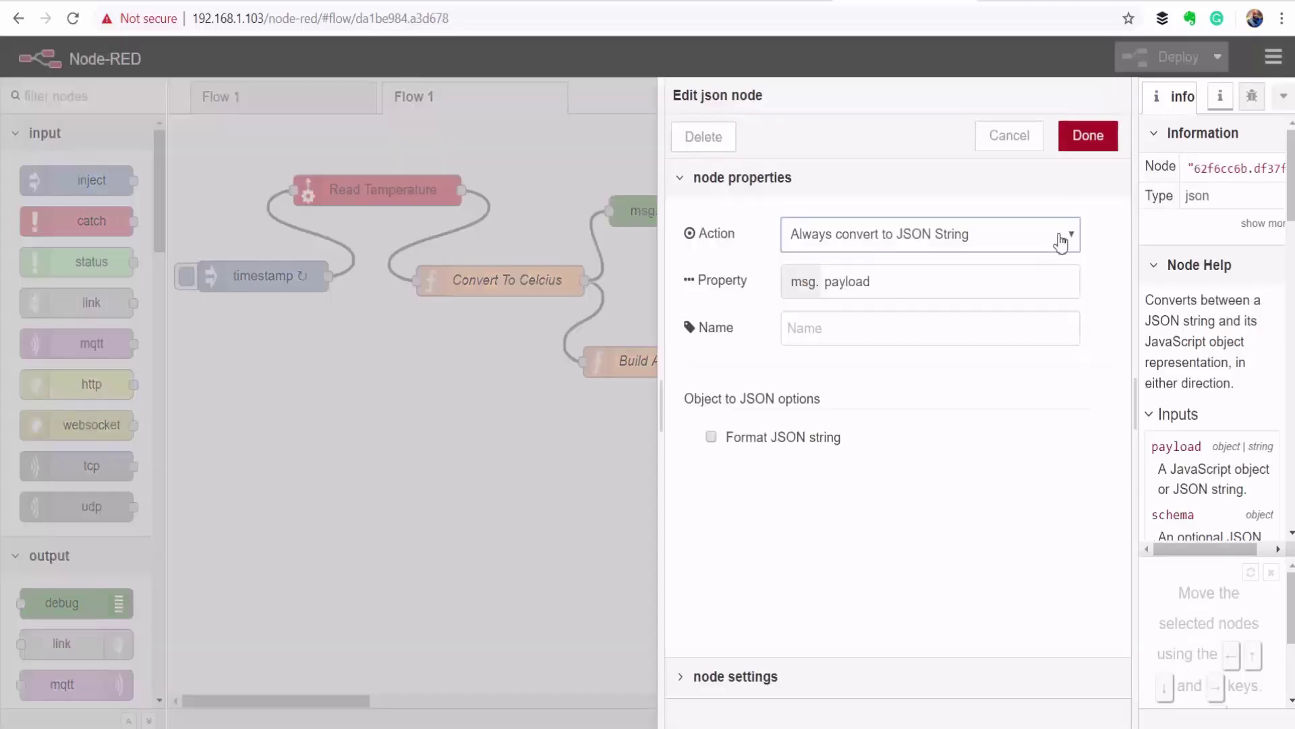
click(1096, 137)
click(931, 289)
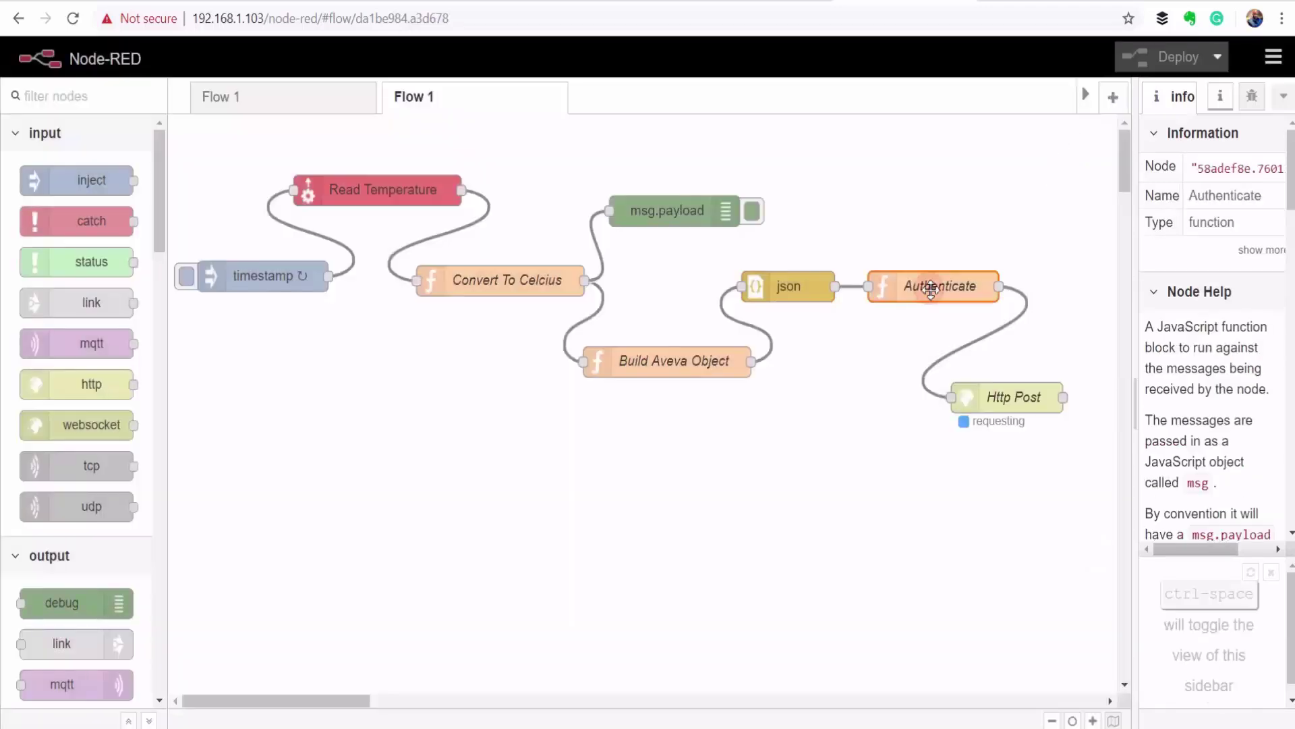
double_click(931, 289)
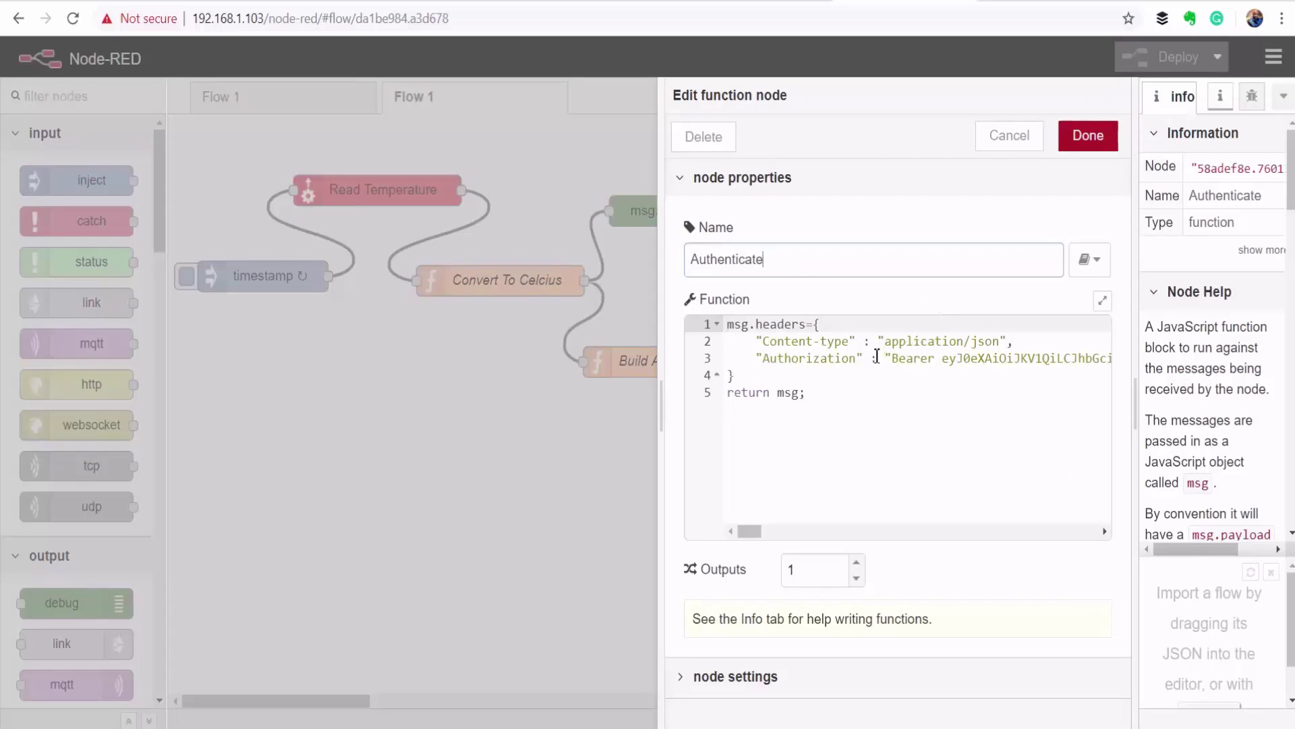
drag(876, 357, 1110, 358)
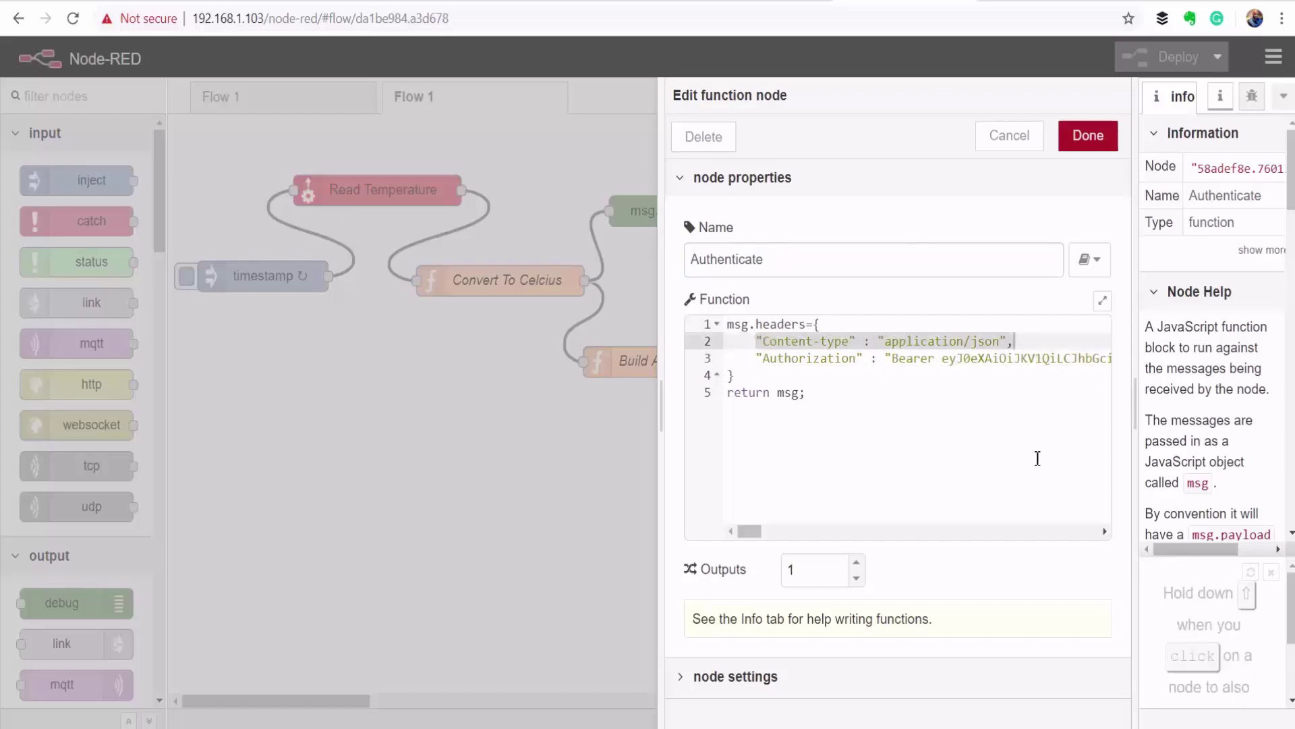
click(1100, 149)
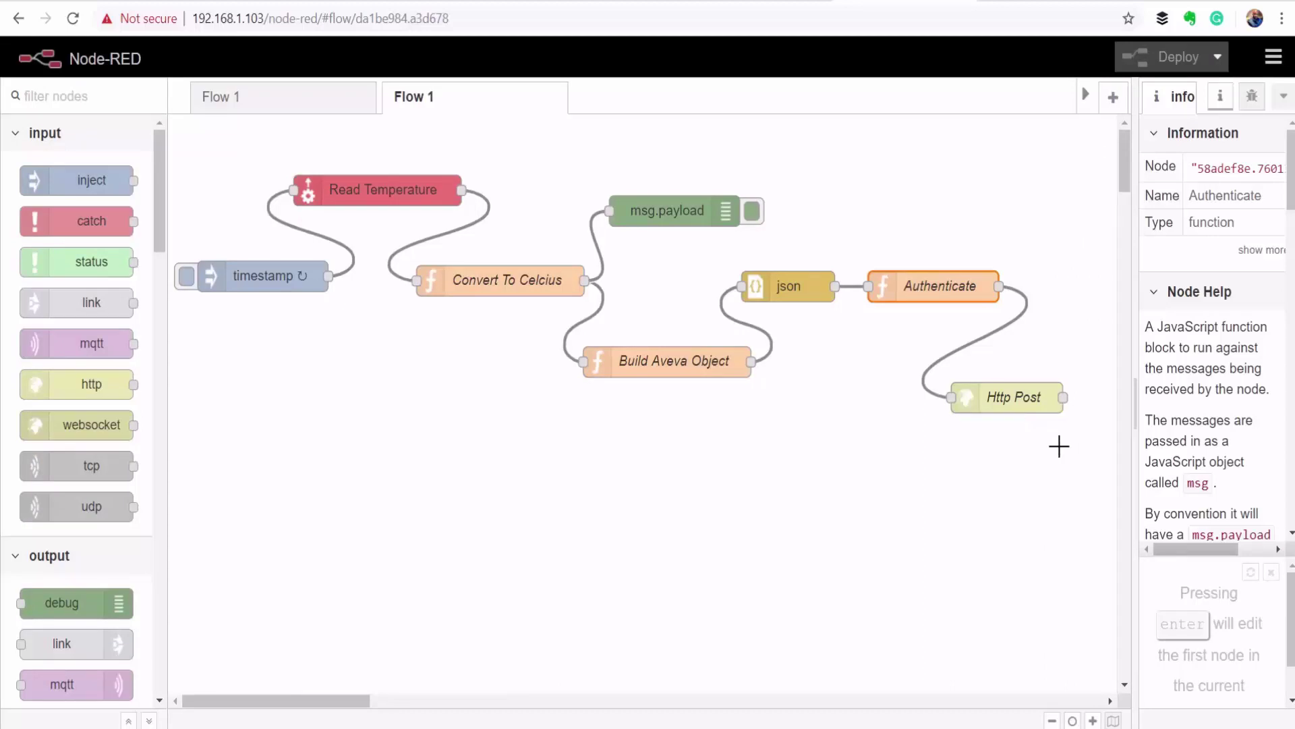
- Set the Http Post node to POST to the online.wonderware.com upload datasource URL
double_click(1029, 402)
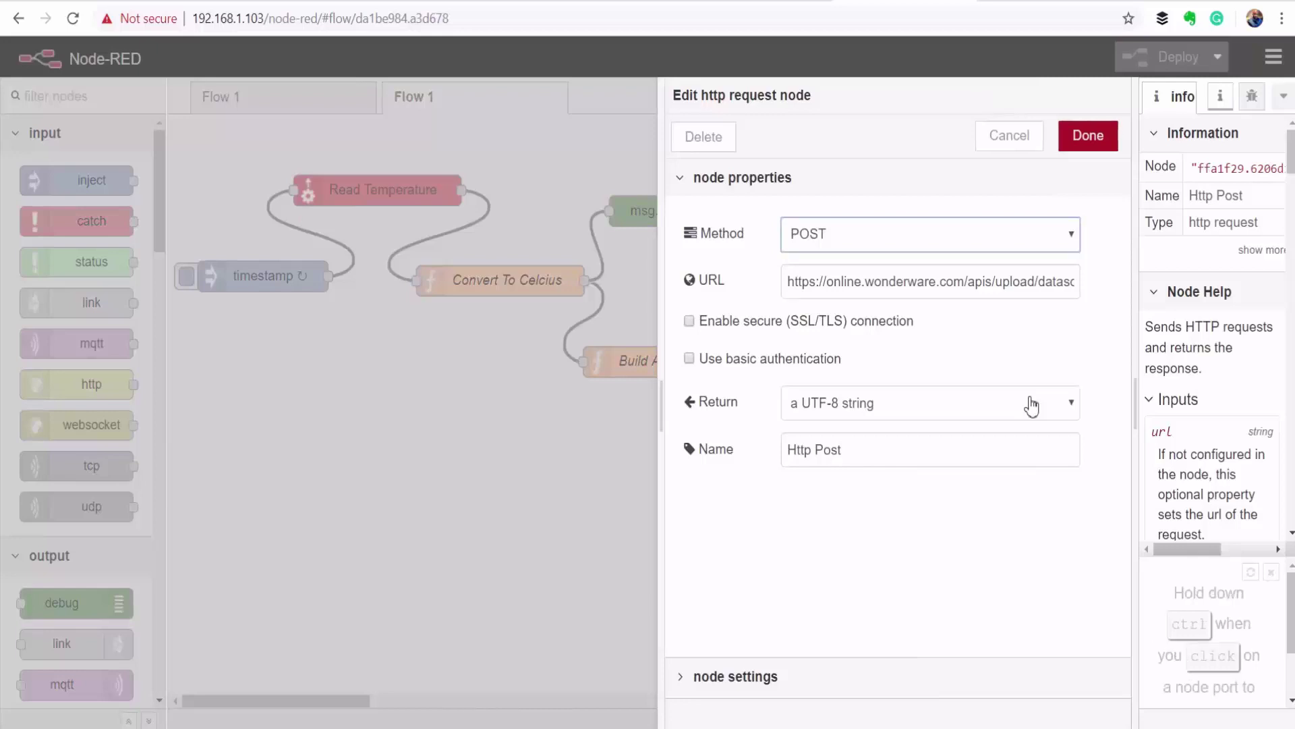
drag(786, 281, 1104, 282)
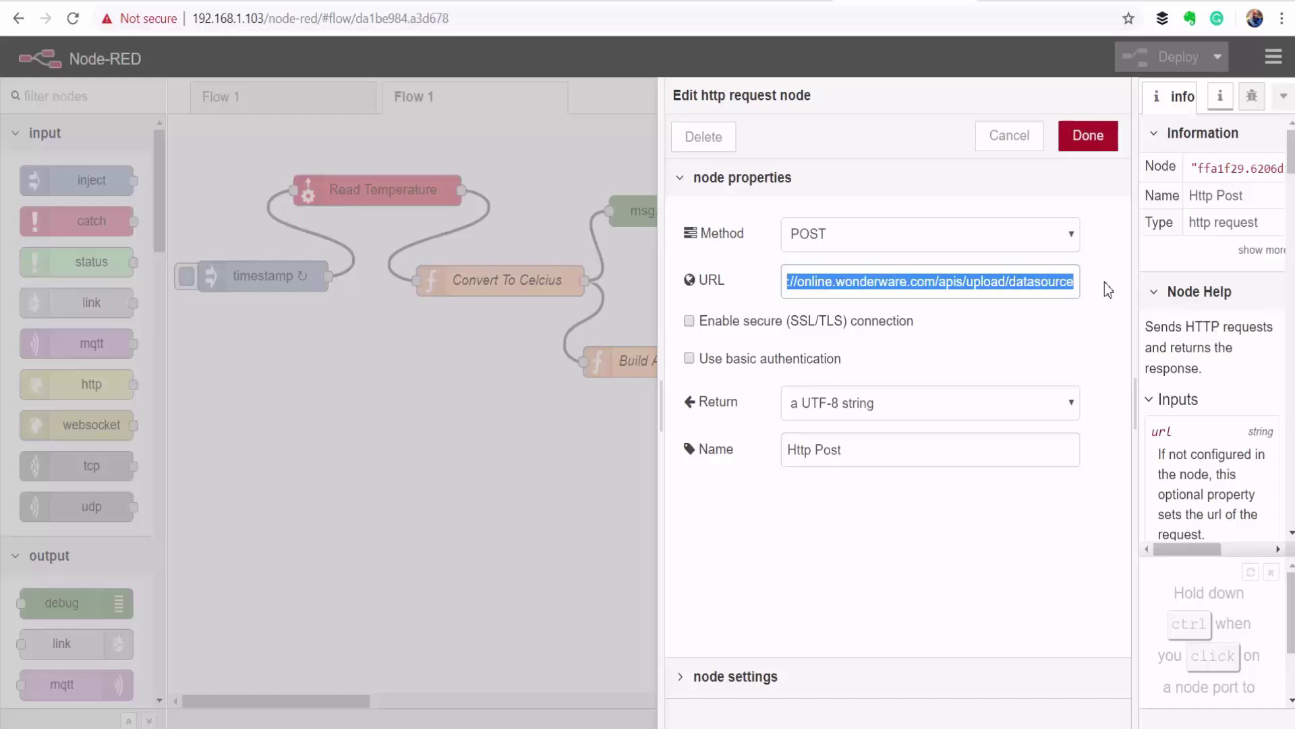
click(1091, 138)
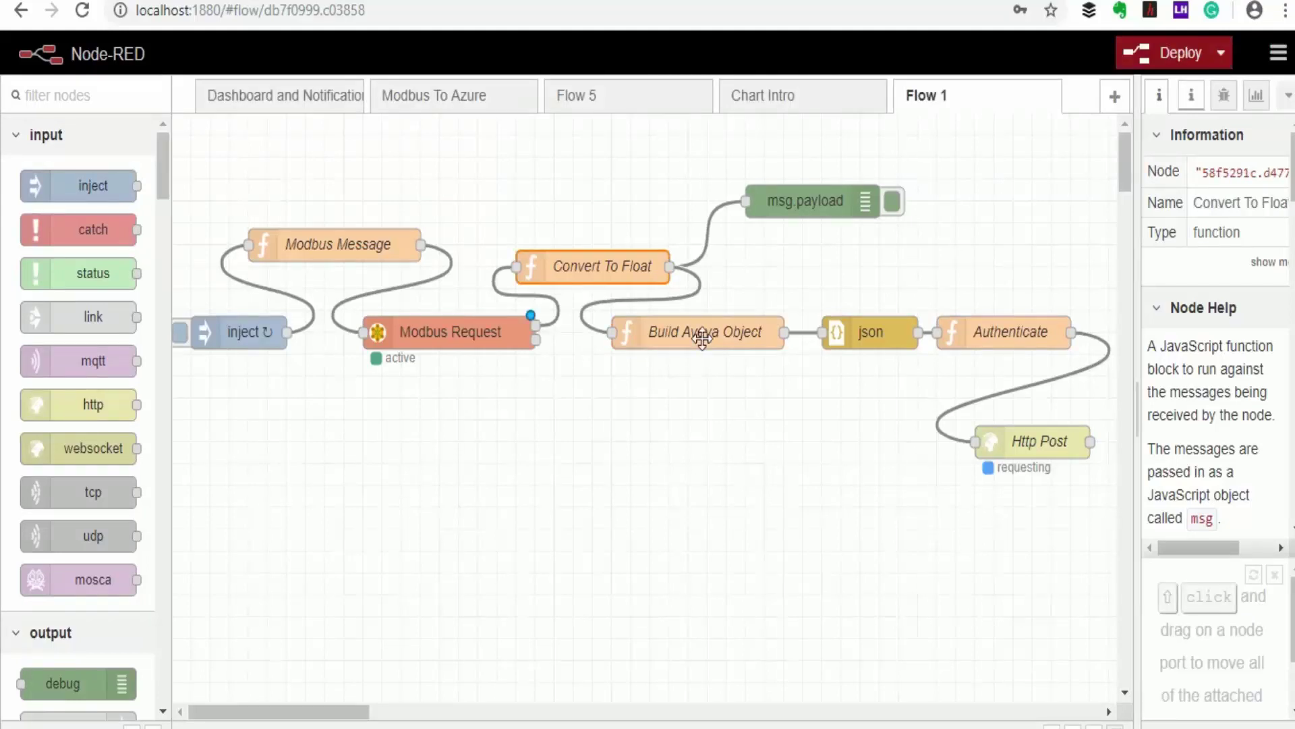
- Read the Build Aveva Object function code, then show the Debug message list
click(702, 337)
double_click(702, 337)
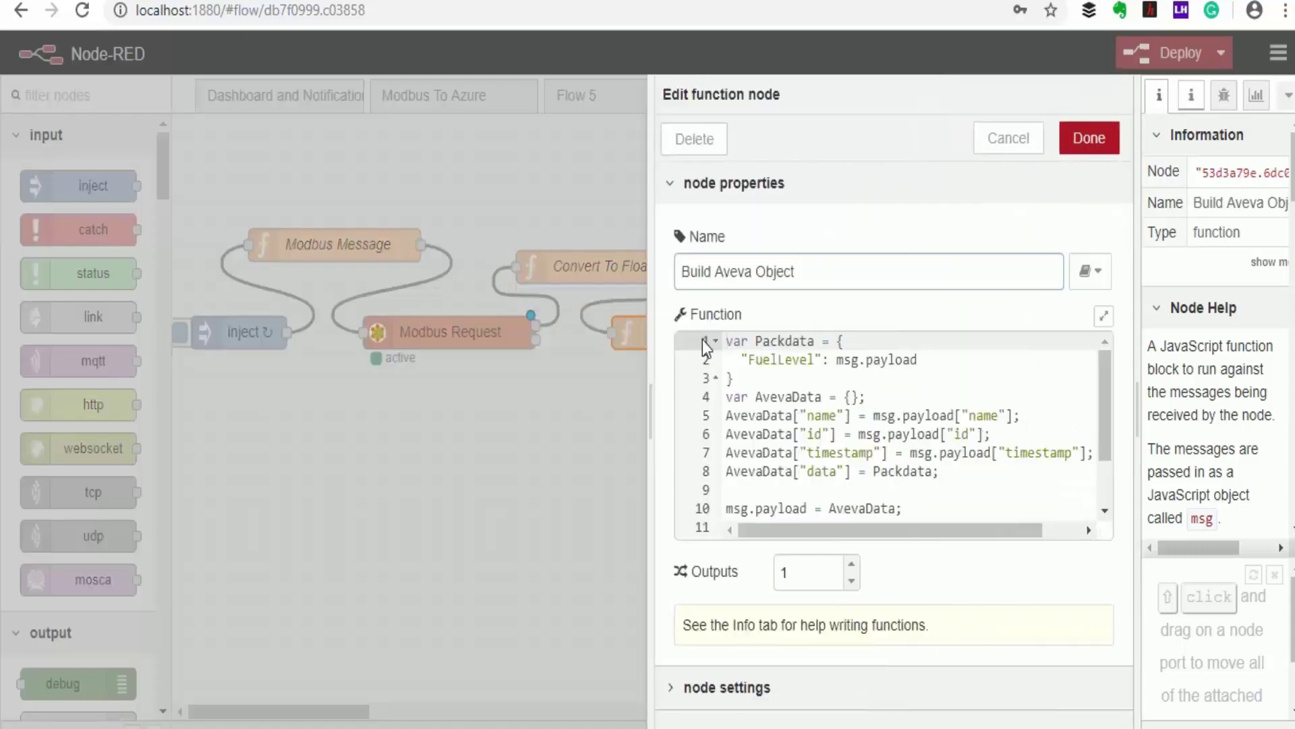
click(749, 378)
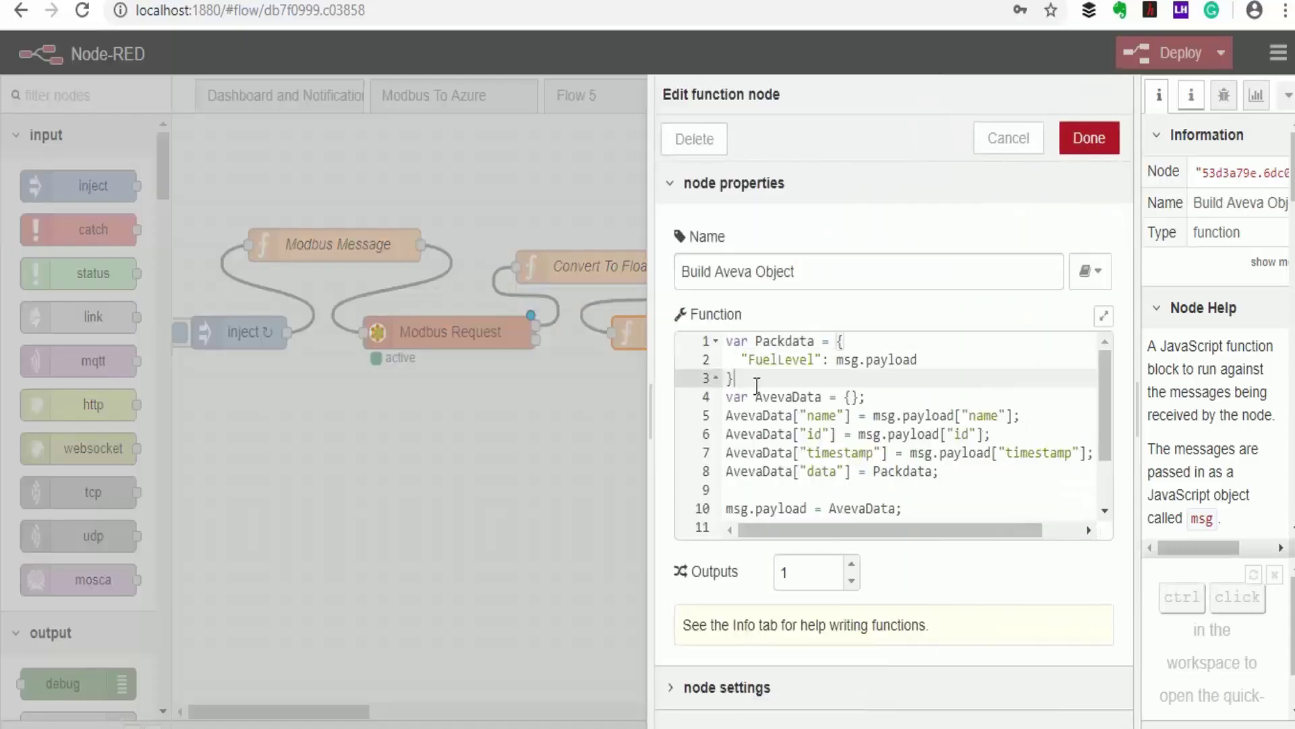
click(1082, 139)
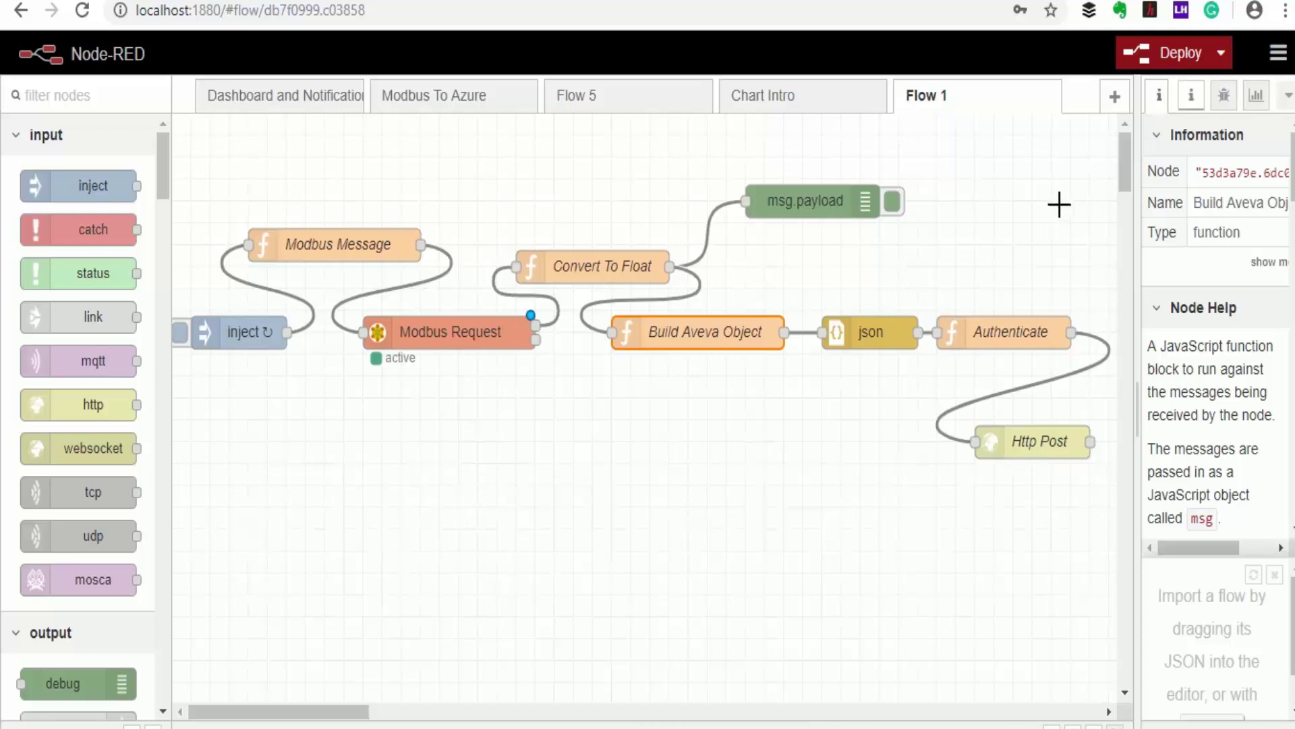
click(1223, 95)
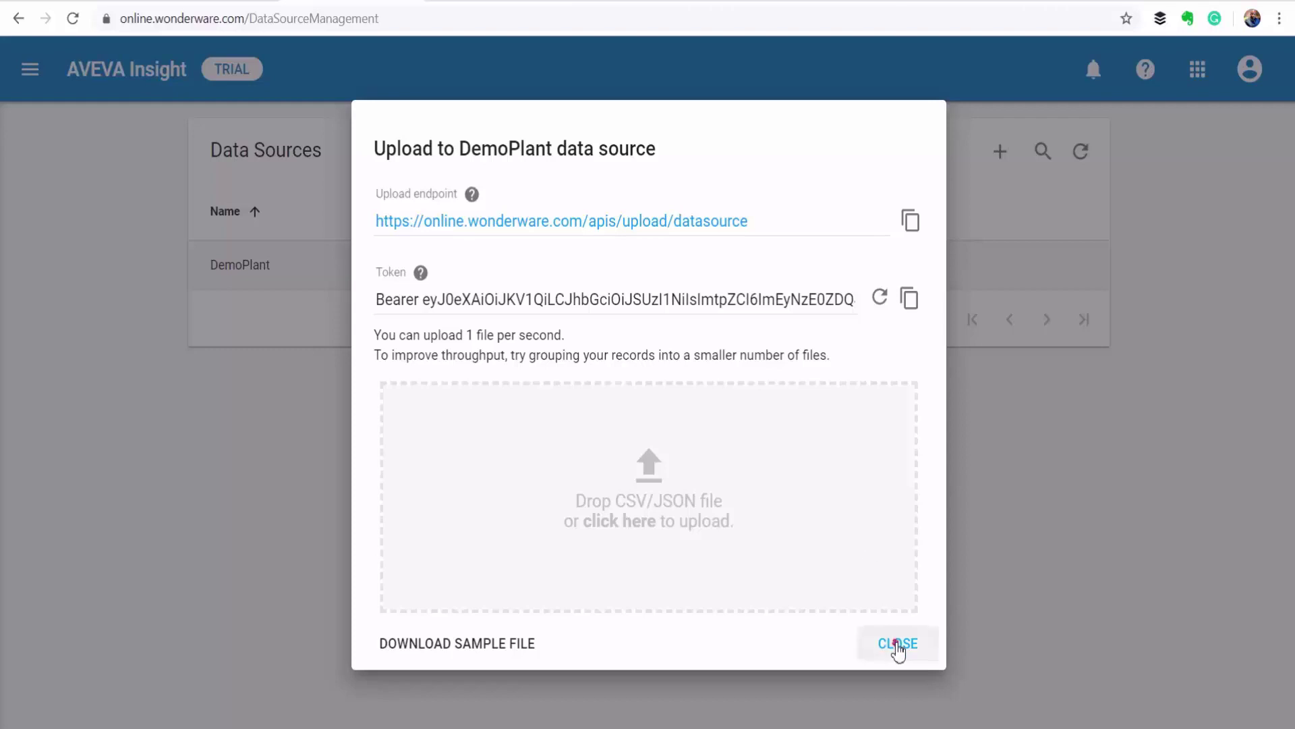
- Close DemoPlant's upload details, scan its upload history, and return to the Explore home page
click(896, 649)
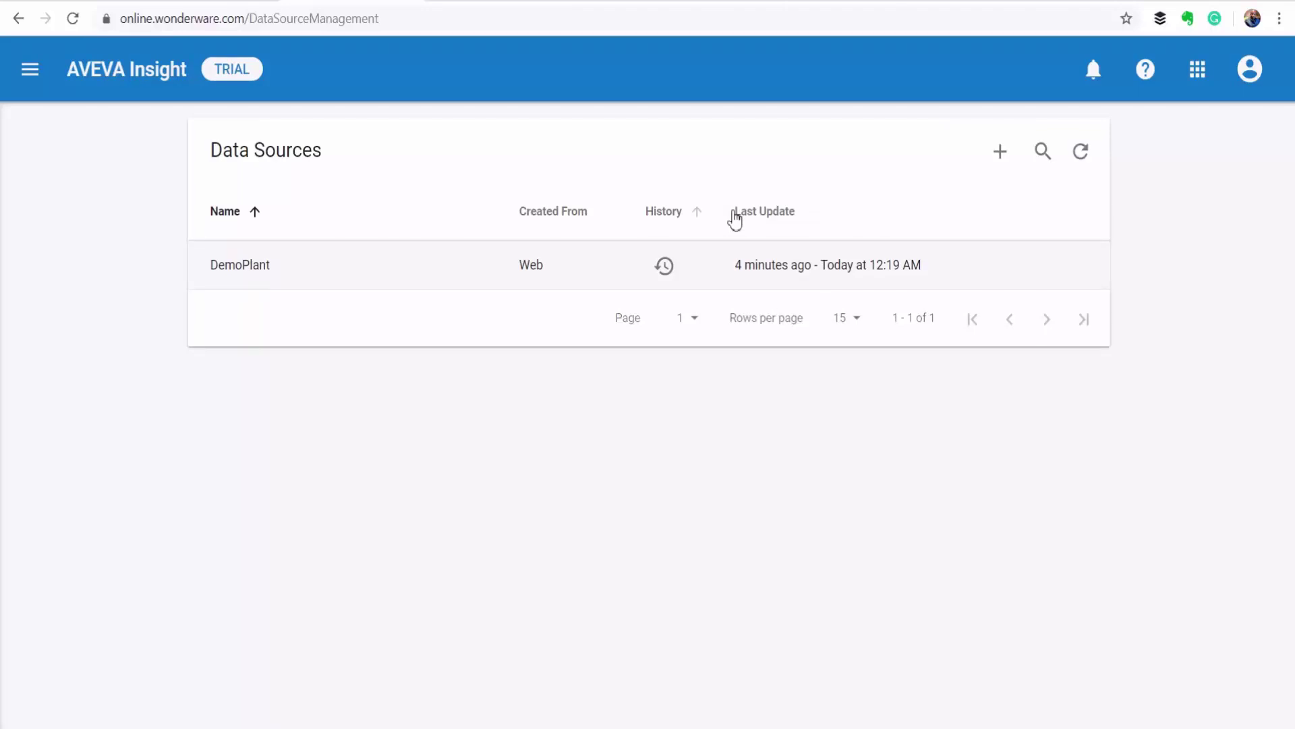
click(664, 273)
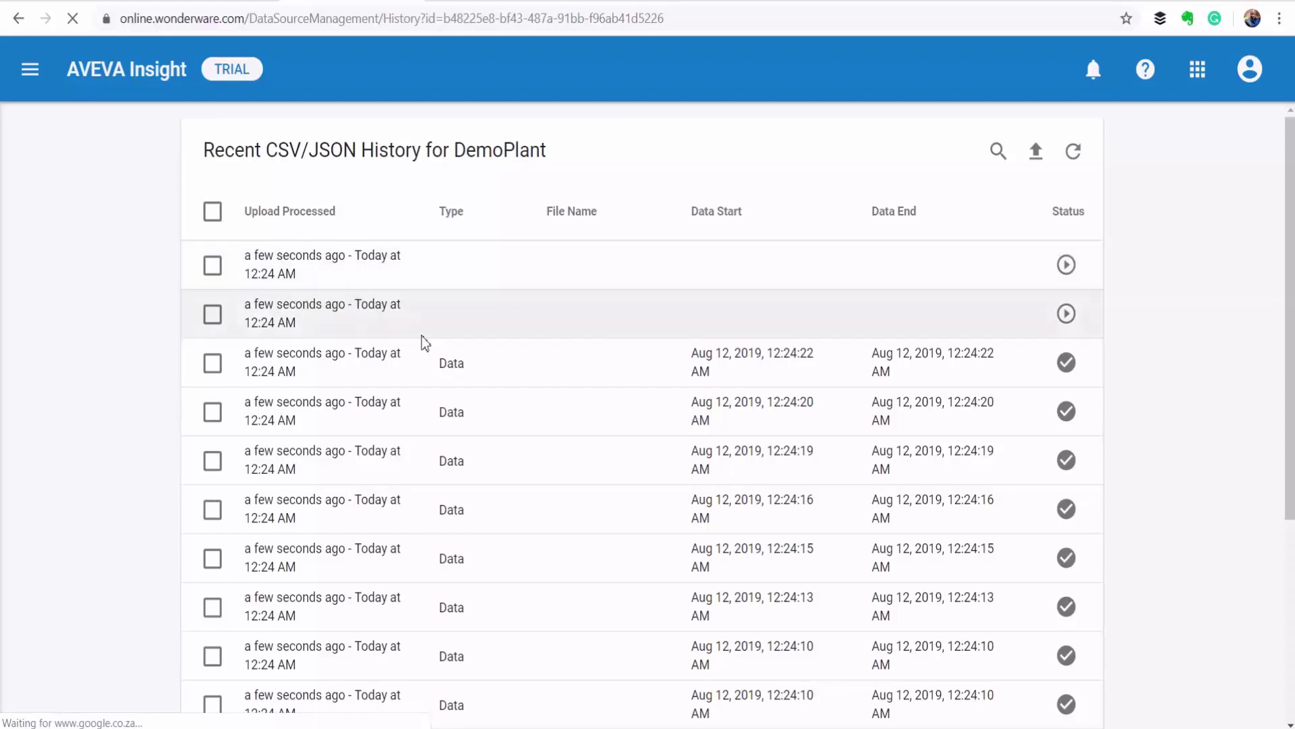
scroll(452, 331, down, 2)
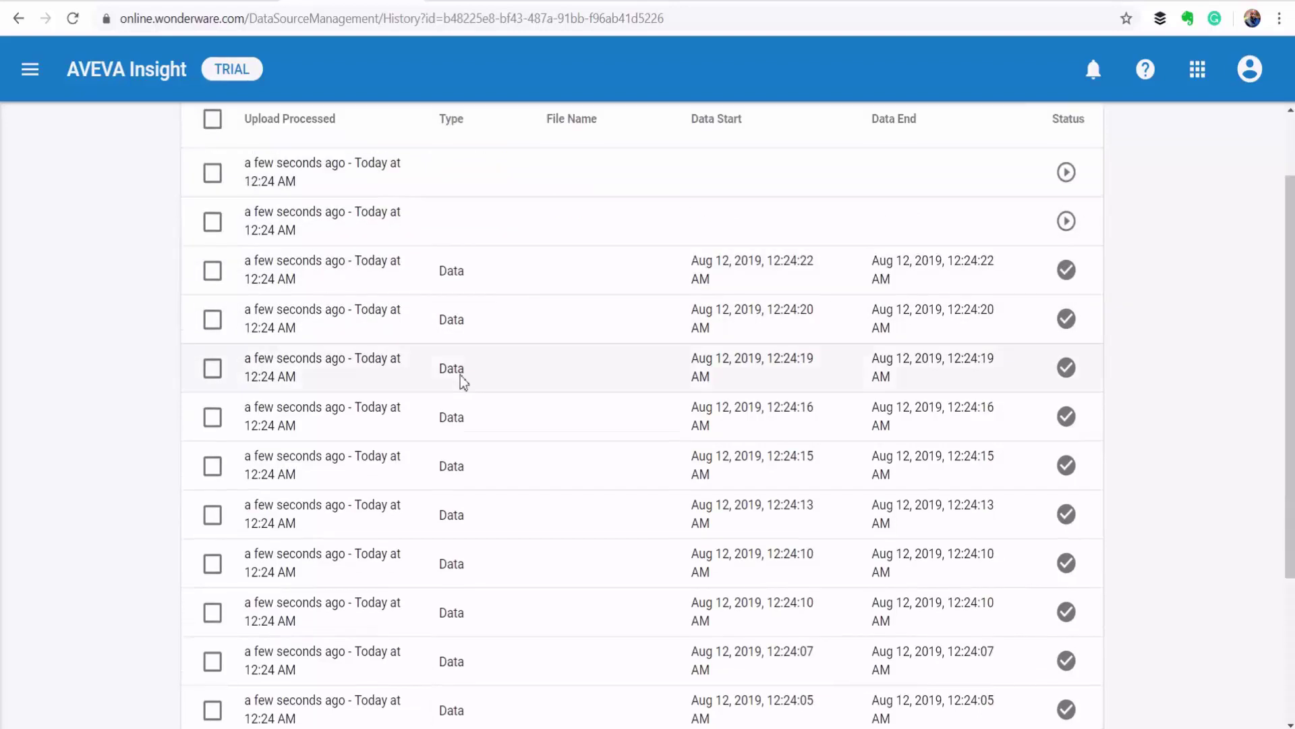
scroll(499, 425, up, 2)
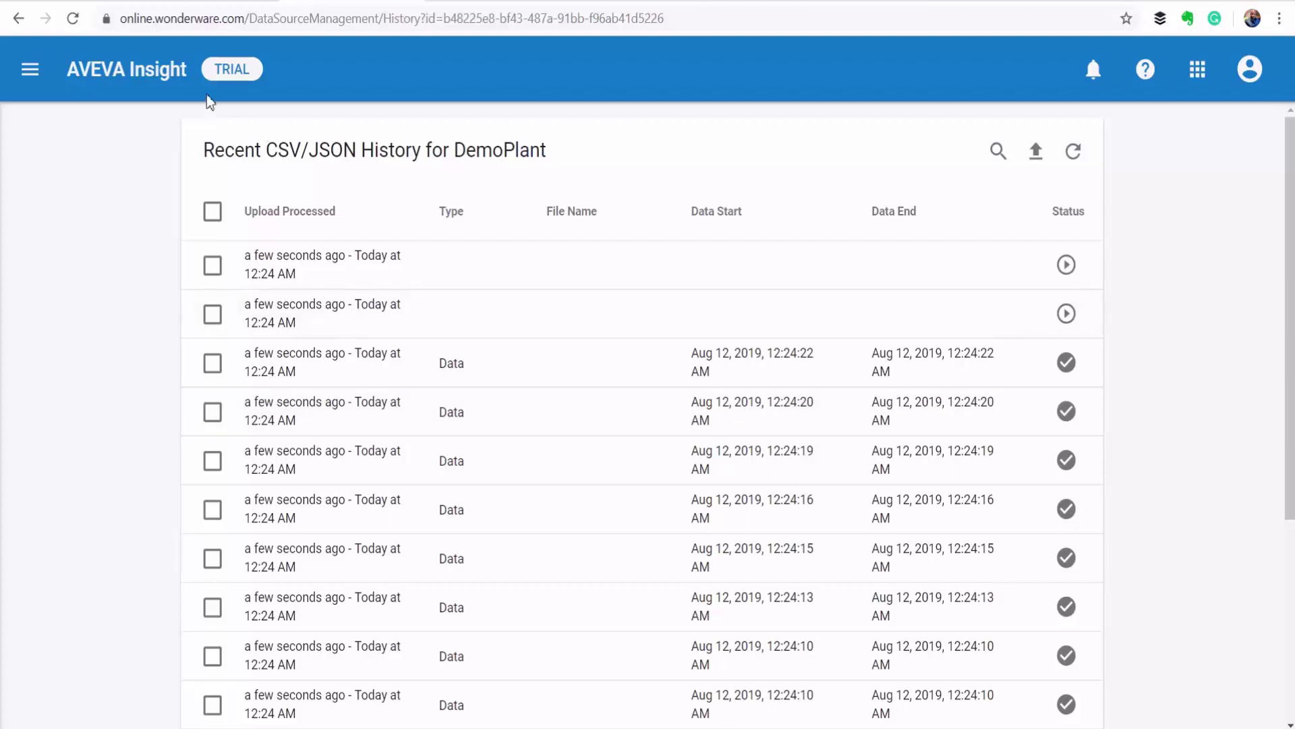
click(143, 70)
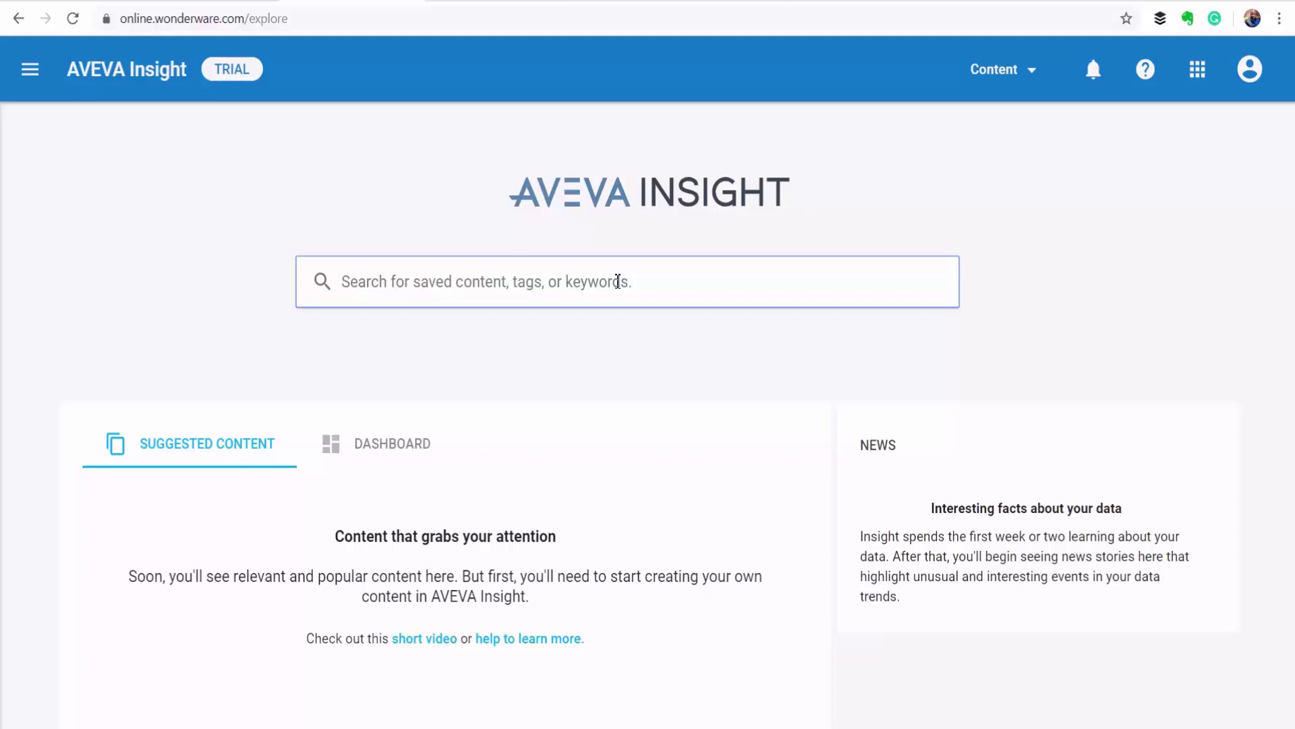
- Search DemoPlant and view the FuelLevel tag's details (Analog, range 0 to 100)
text(De)
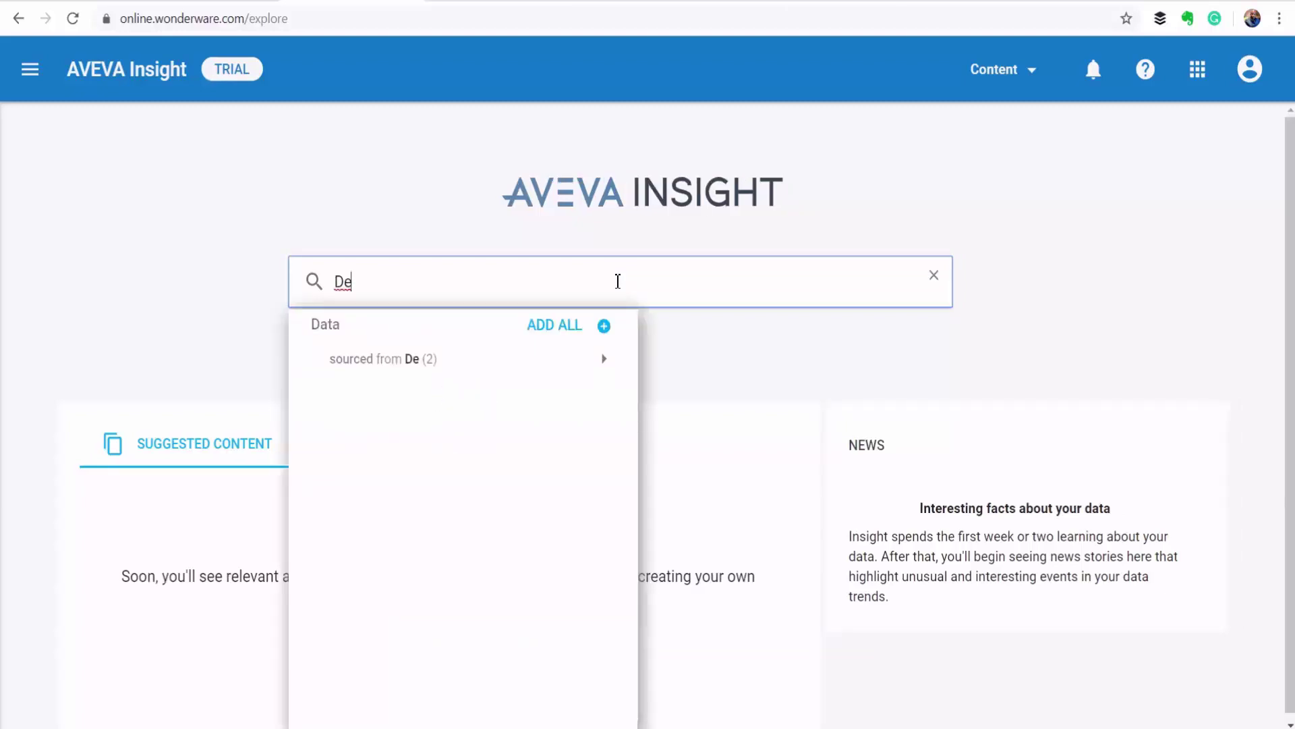
text(moPlant)
mouse_move(604, 364)
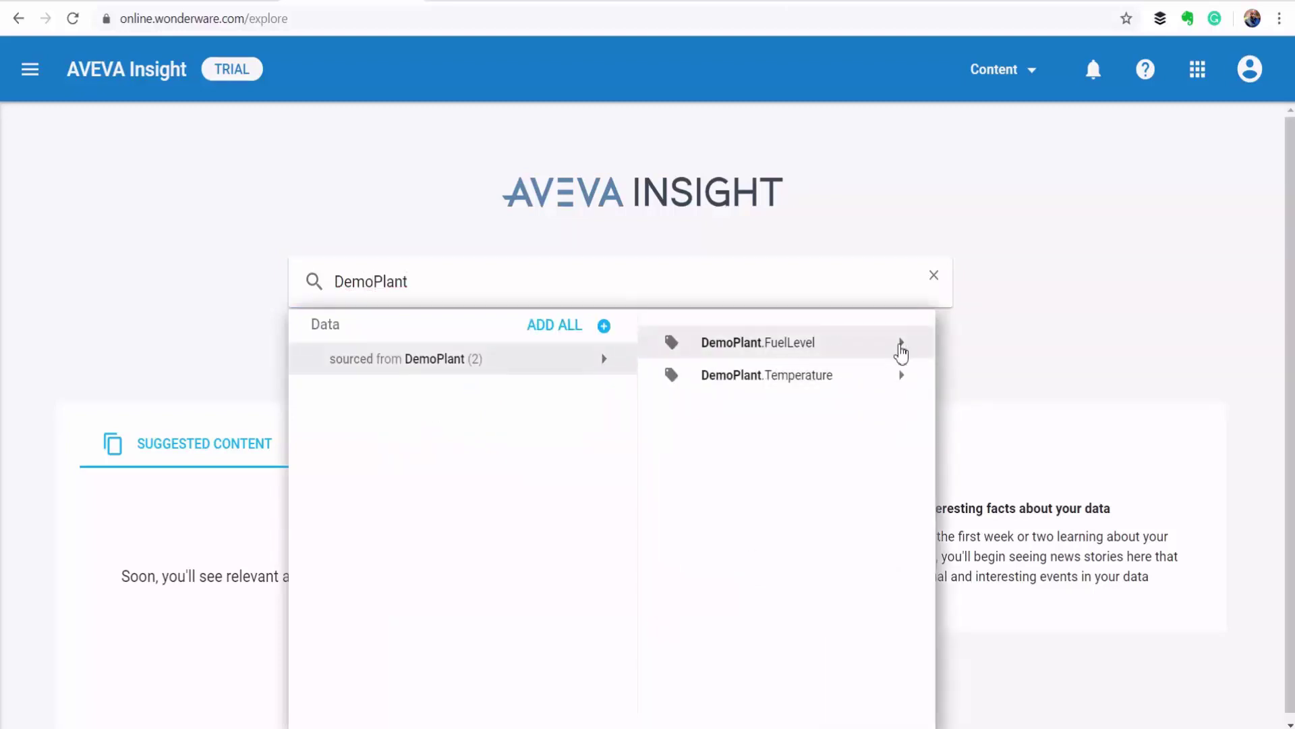
click(900, 343)
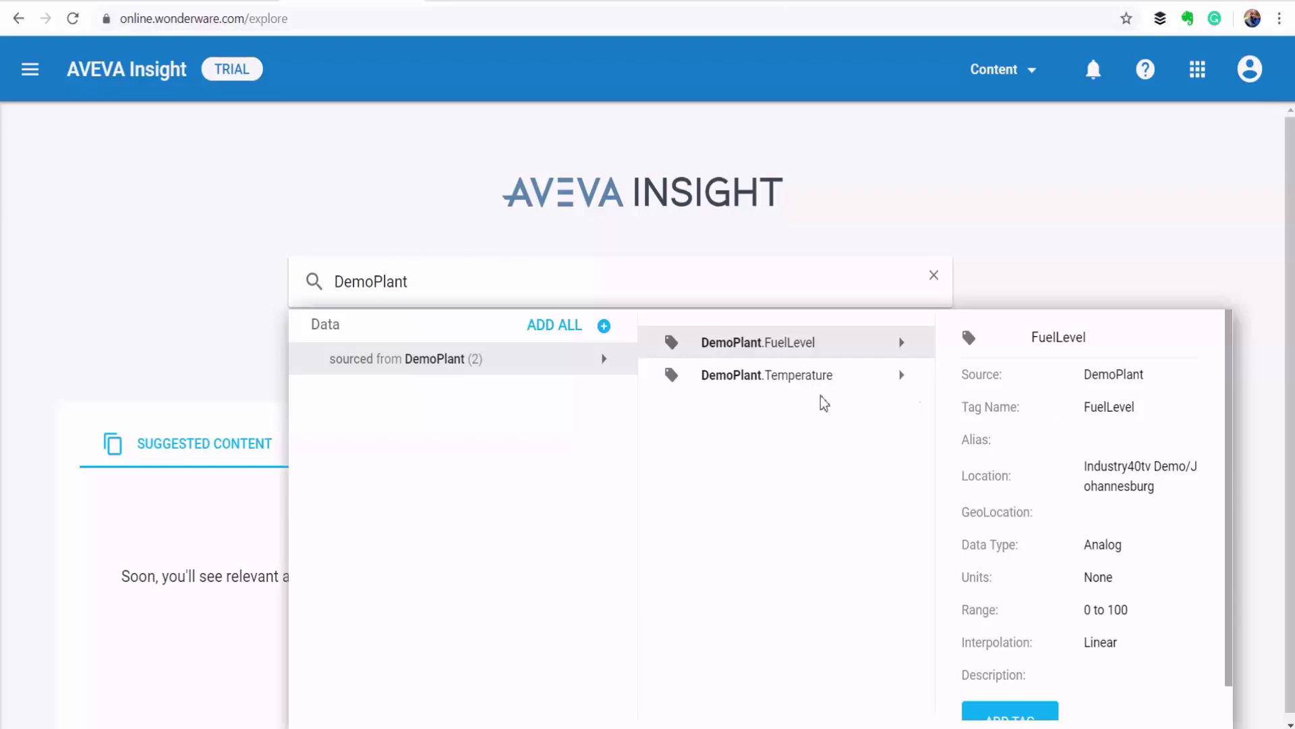
- Add the FuelLevel and Temperature tags and refresh until FuelLevel reads 87.47, Temperature 12.9476
click(460, 368)
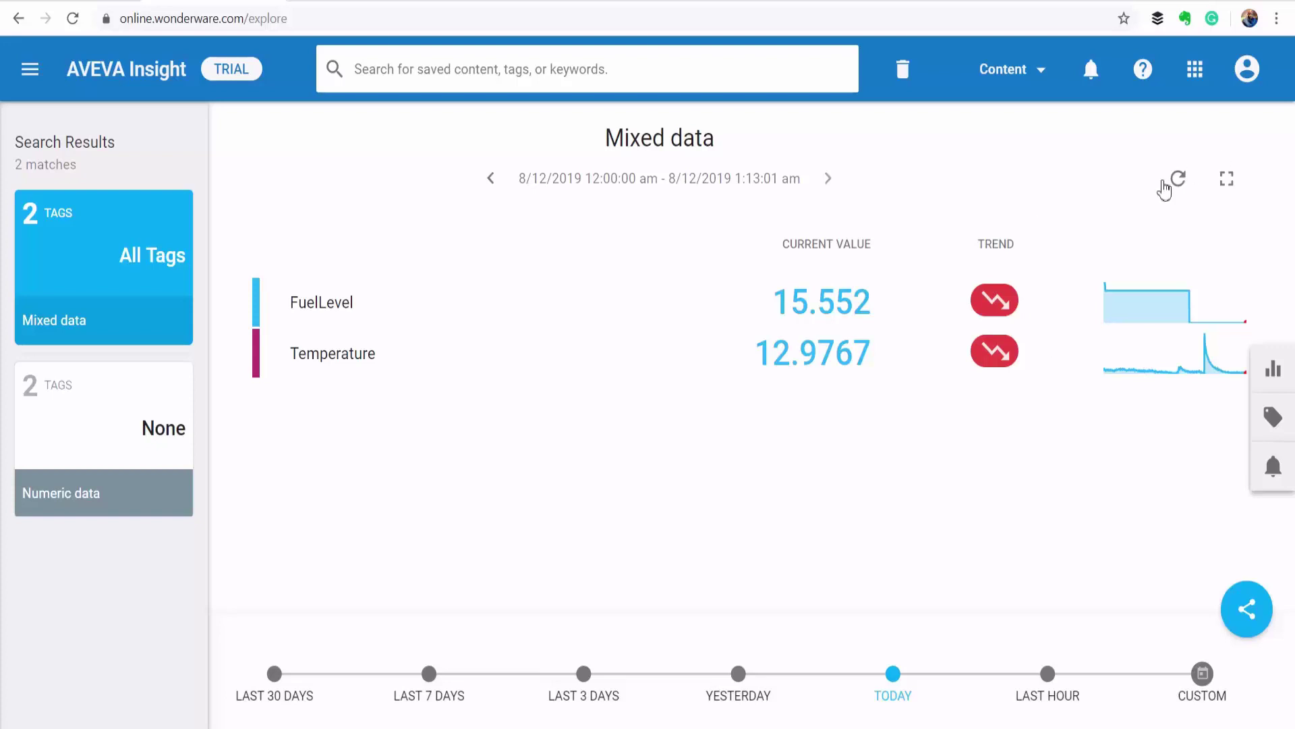
click(1182, 180)
click(1182, 179)
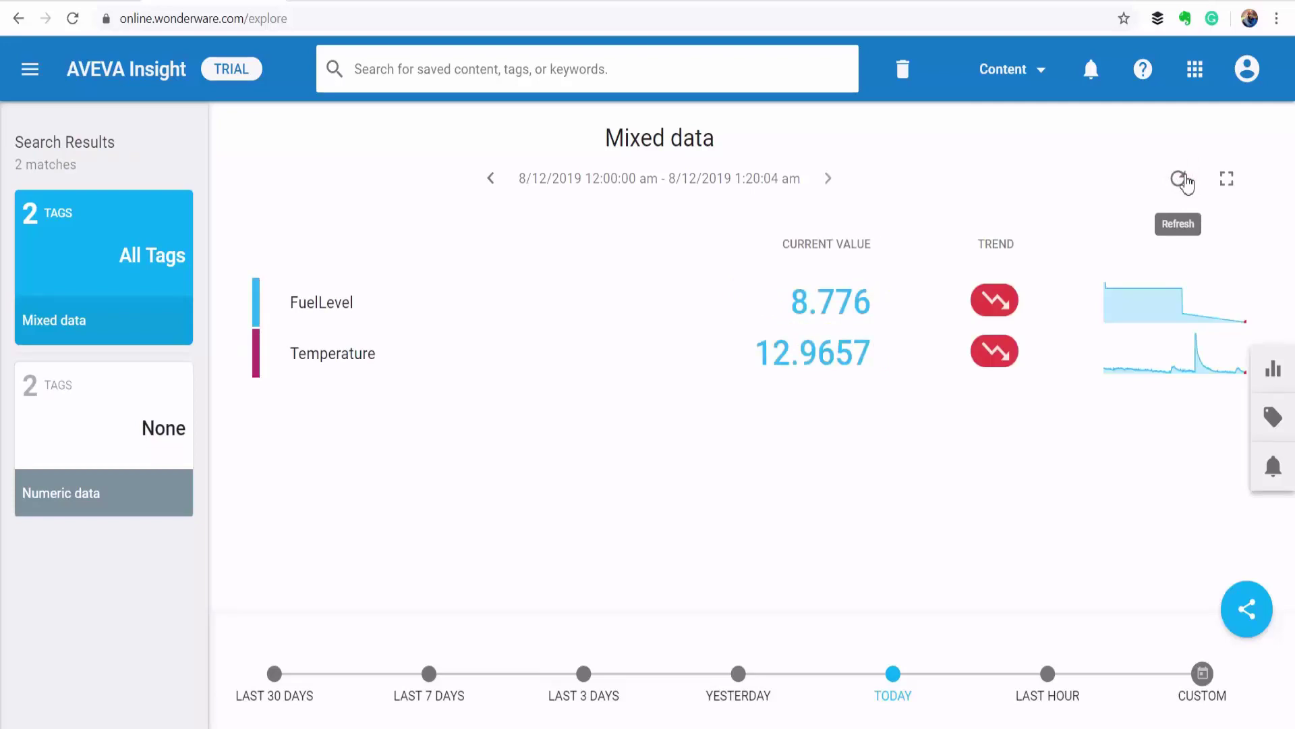
click(1181, 180)
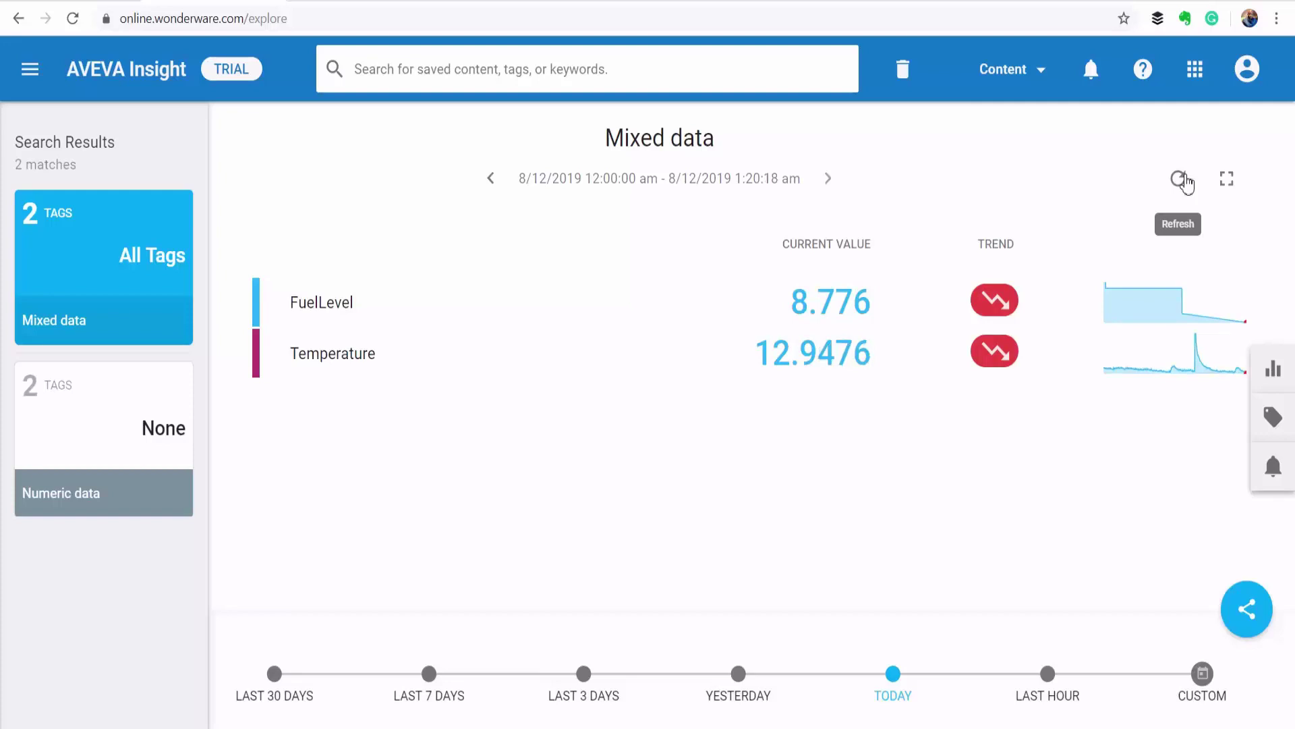
click(1182, 180)
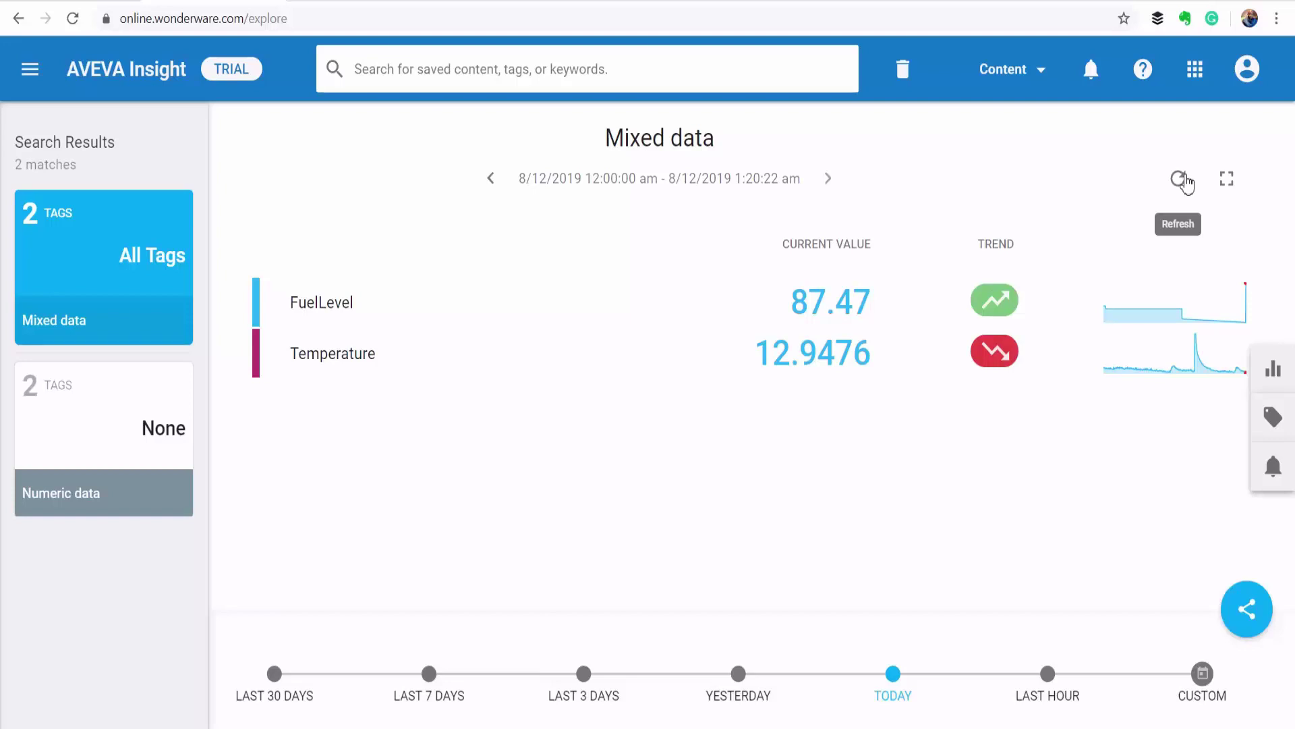
- Toggle FuelLevel and Temperature off and back on in the tag list, then expand and collapse FuelLevel's details
click(1273, 418)
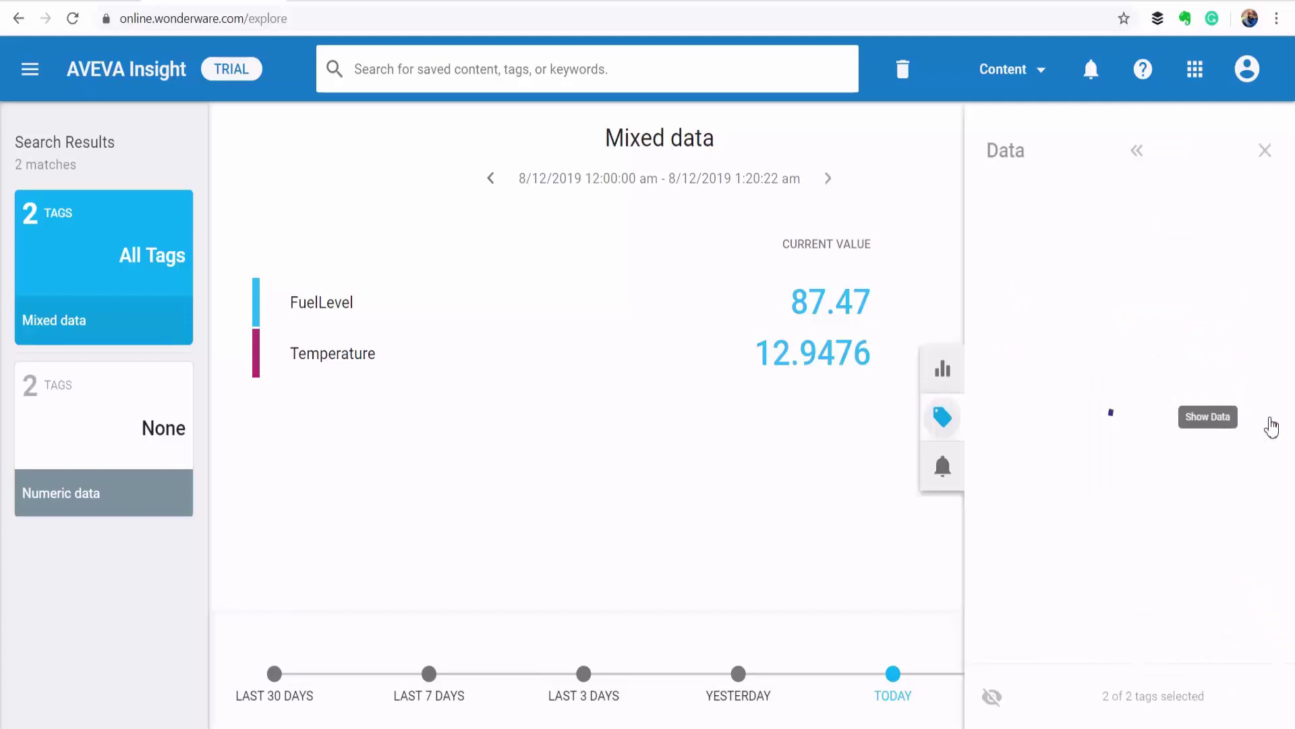
mouse_move(1104, 222)
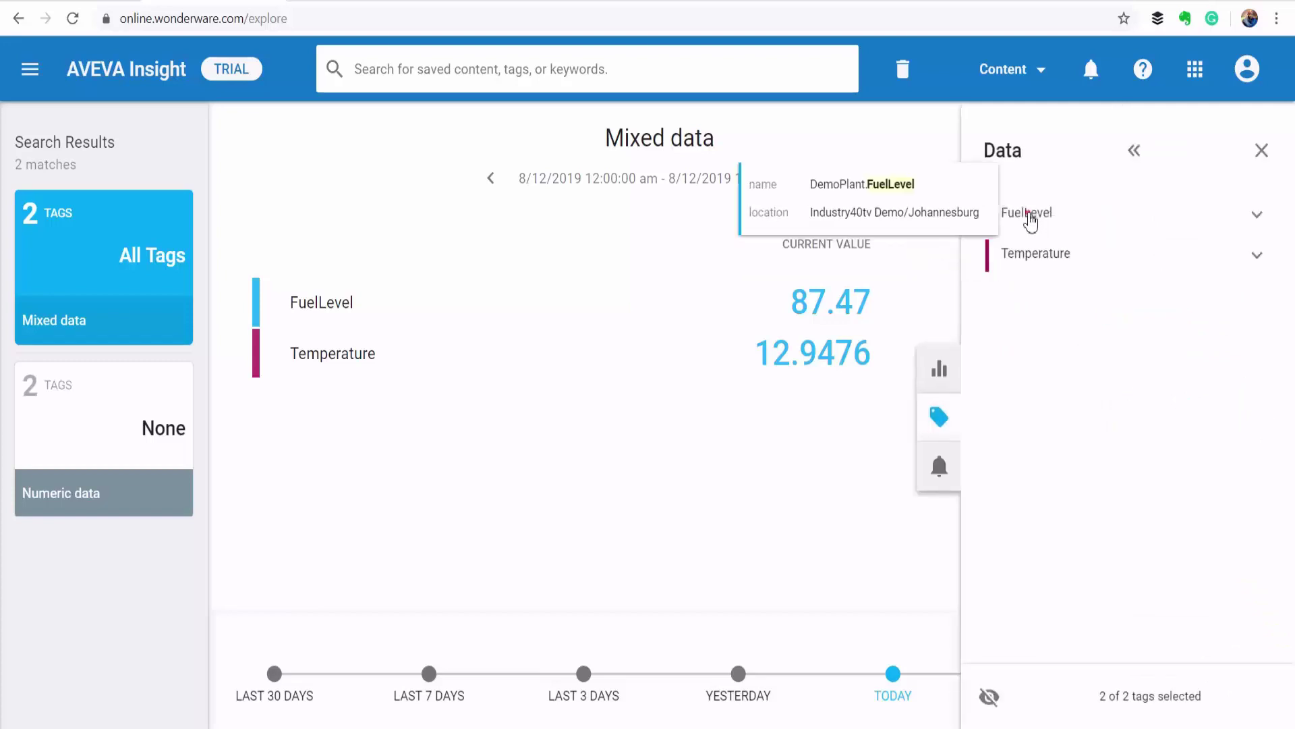
click(1030, 219)
click(1027, 257)
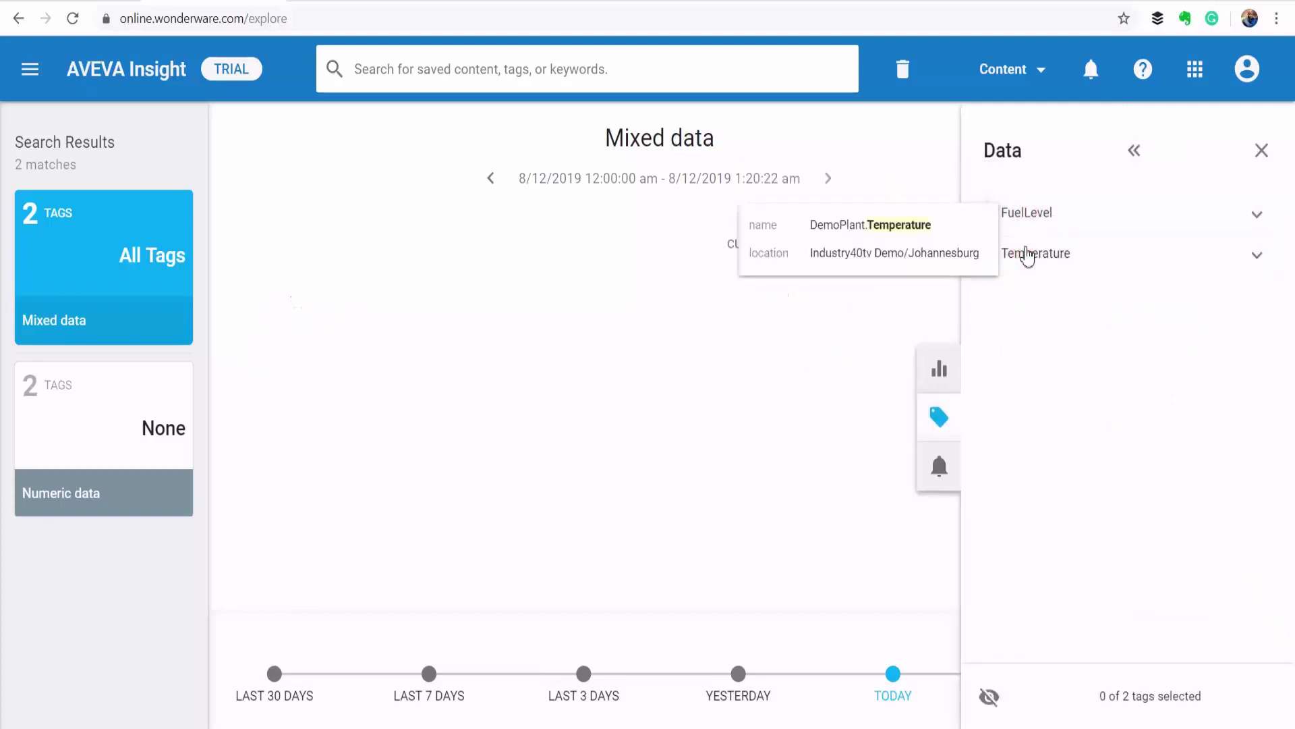
click(1031, 223)
click(1024, 260)
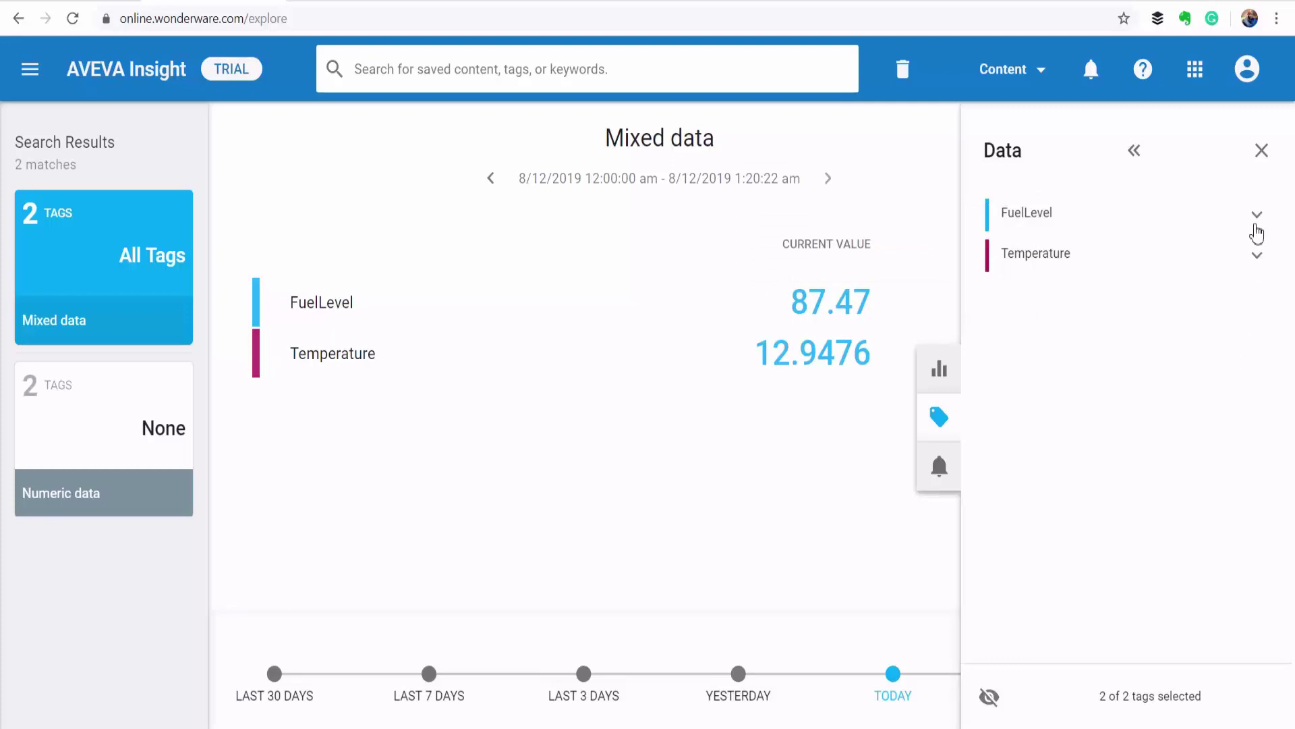
click(1257, 215)
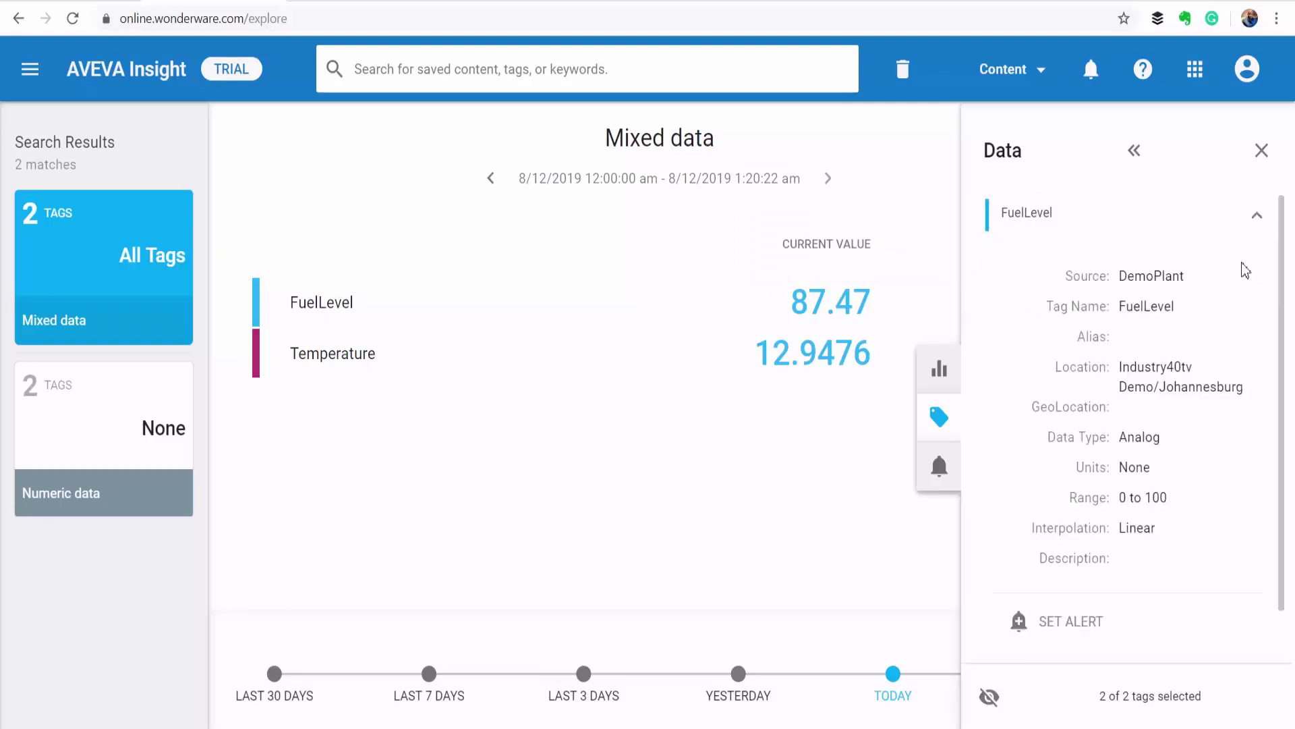
click(1258, 216)
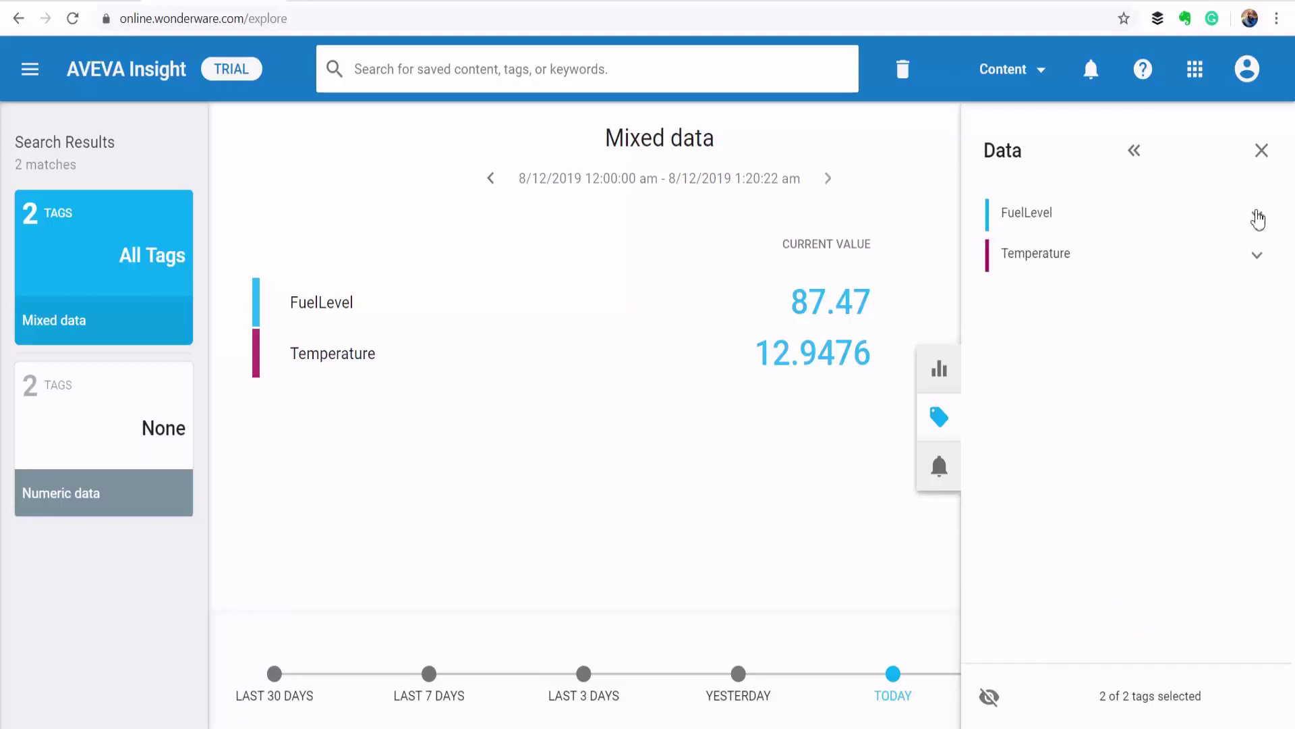
- Switch the Mixed data display to a column chart
click(940, 368)
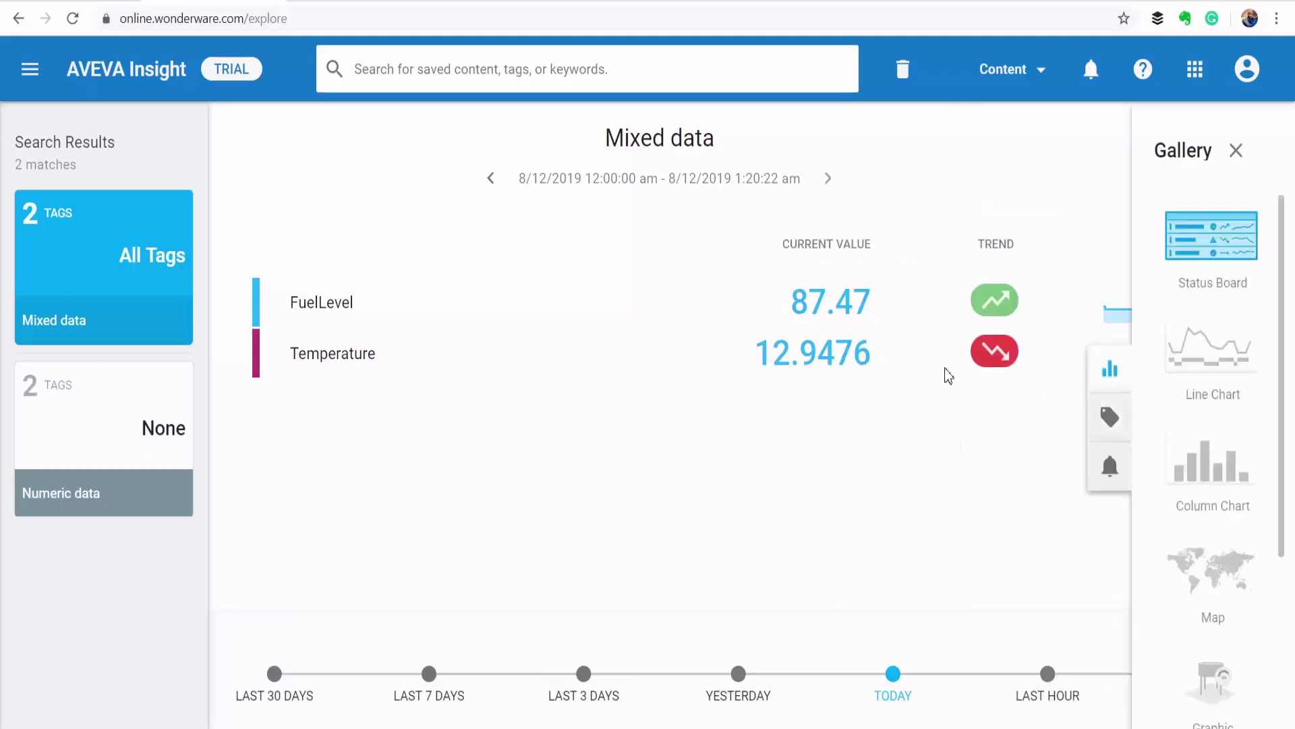
click(1189, 358)
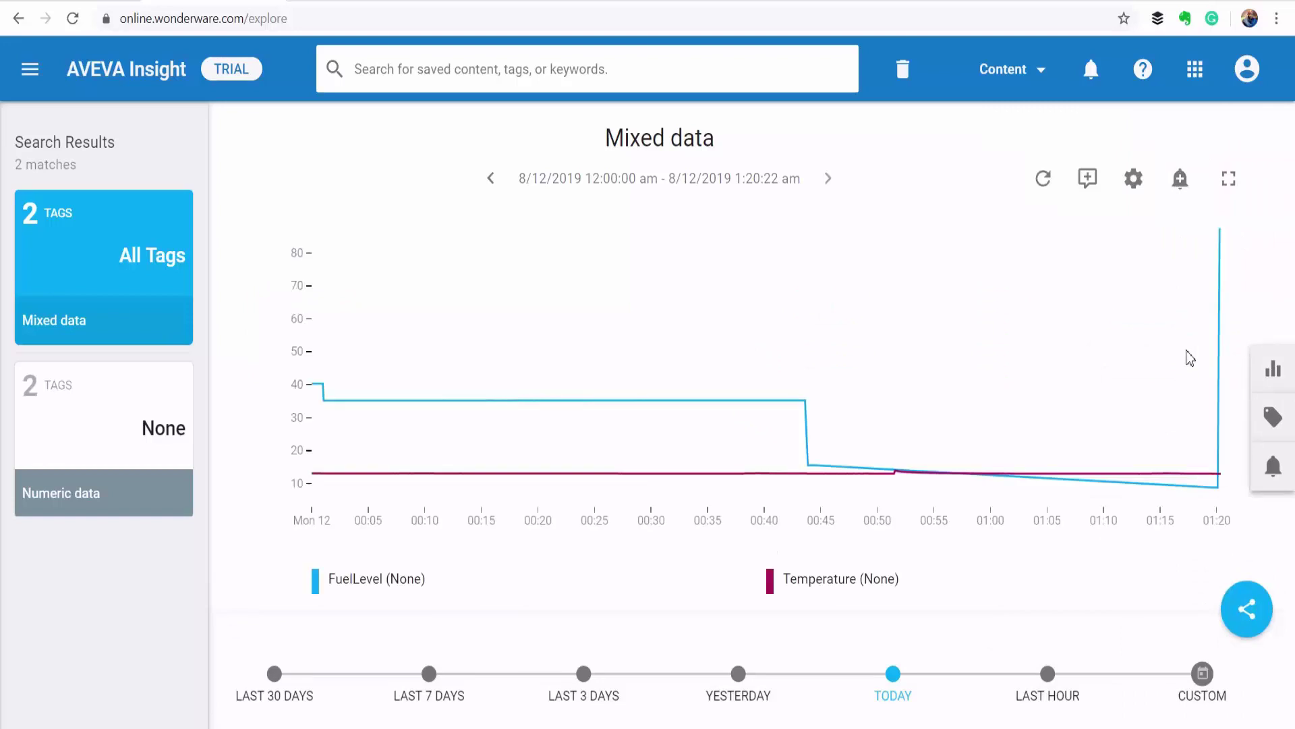
click(1273, 369)
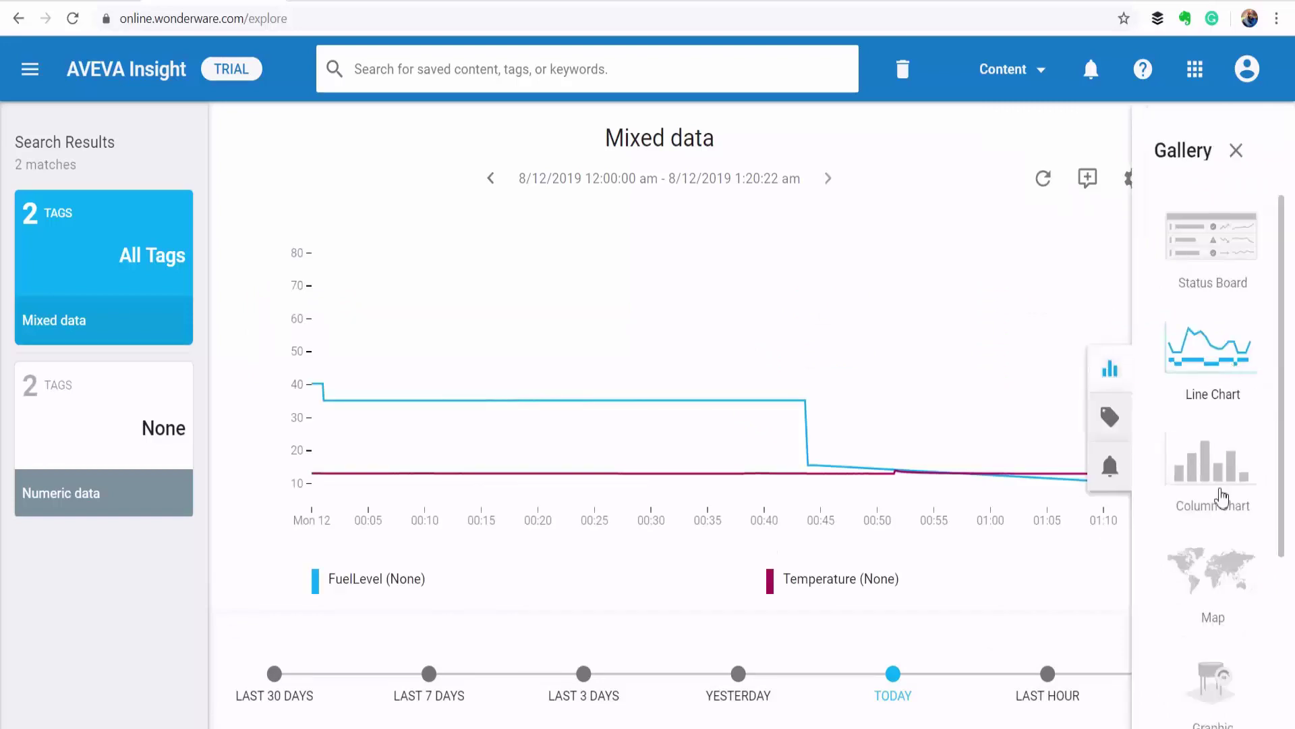
click(1220, 496)
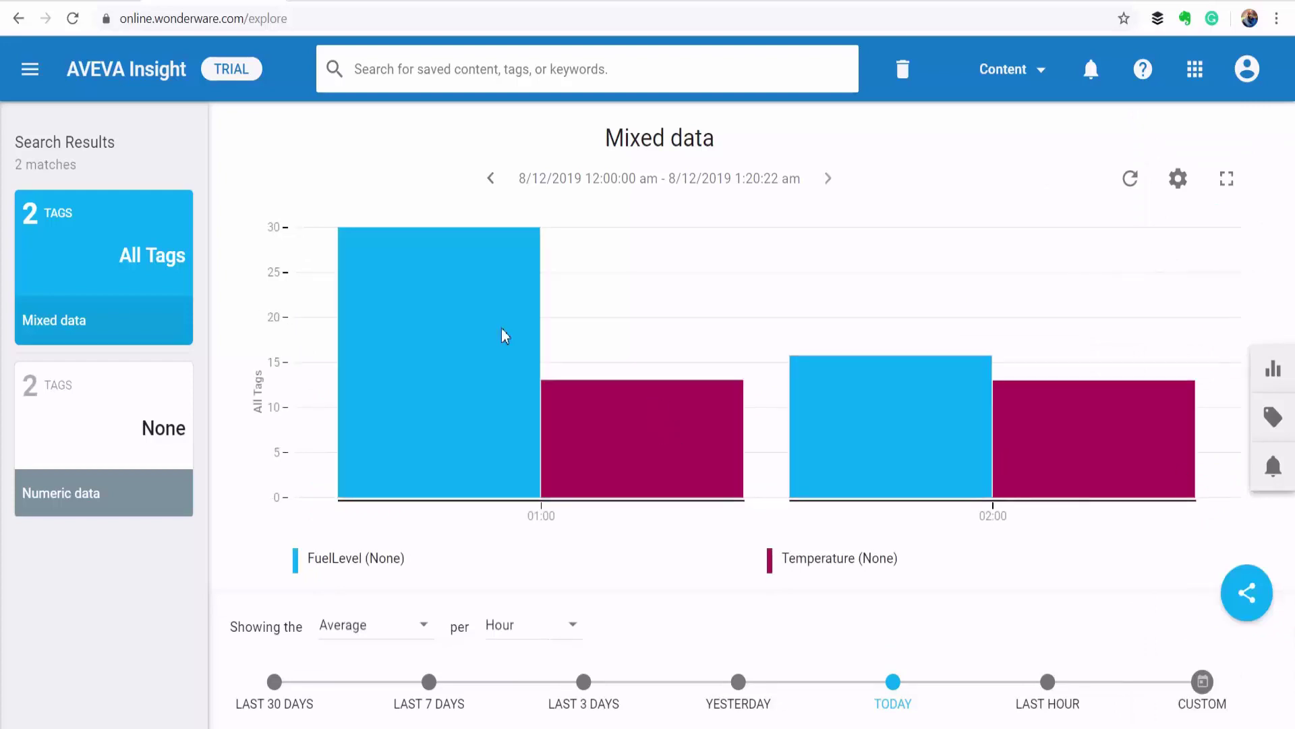
- Keep Average as the aggregation and Hour as the interval for FuelLevel and Temperature
click(423, 623)
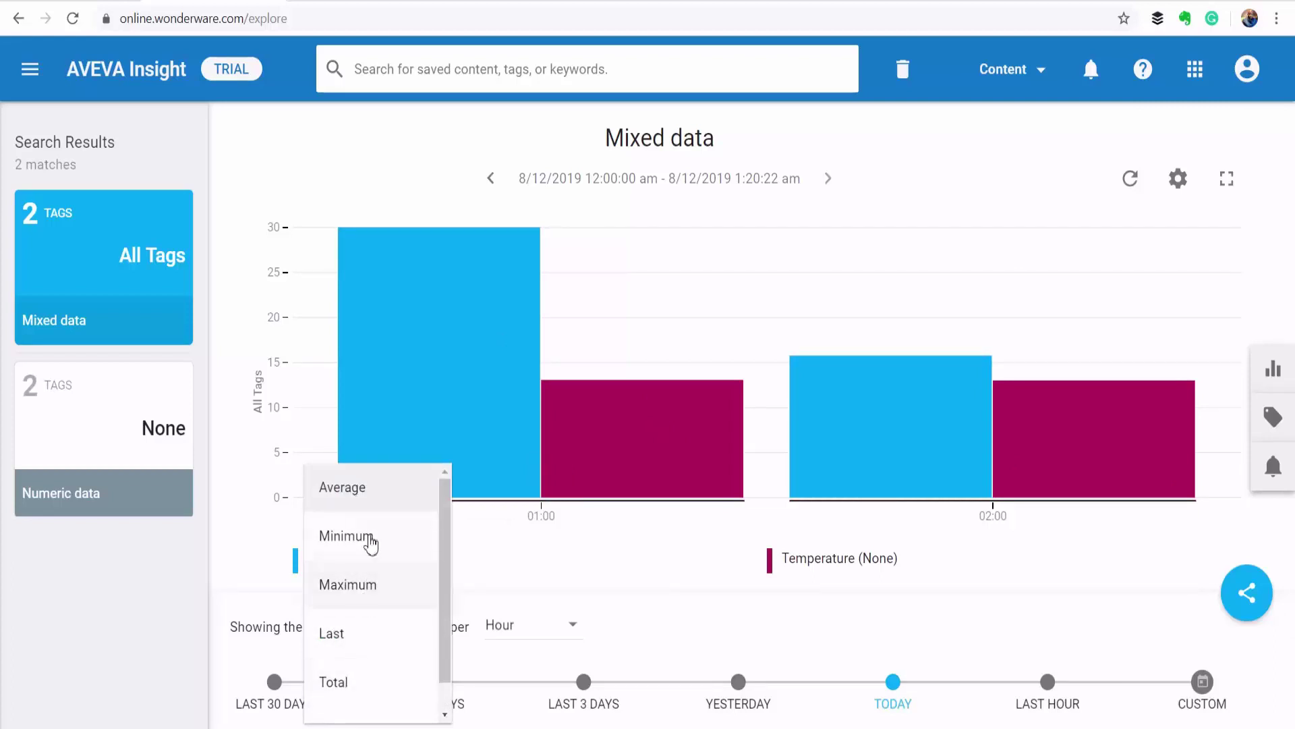
click(568, 624)
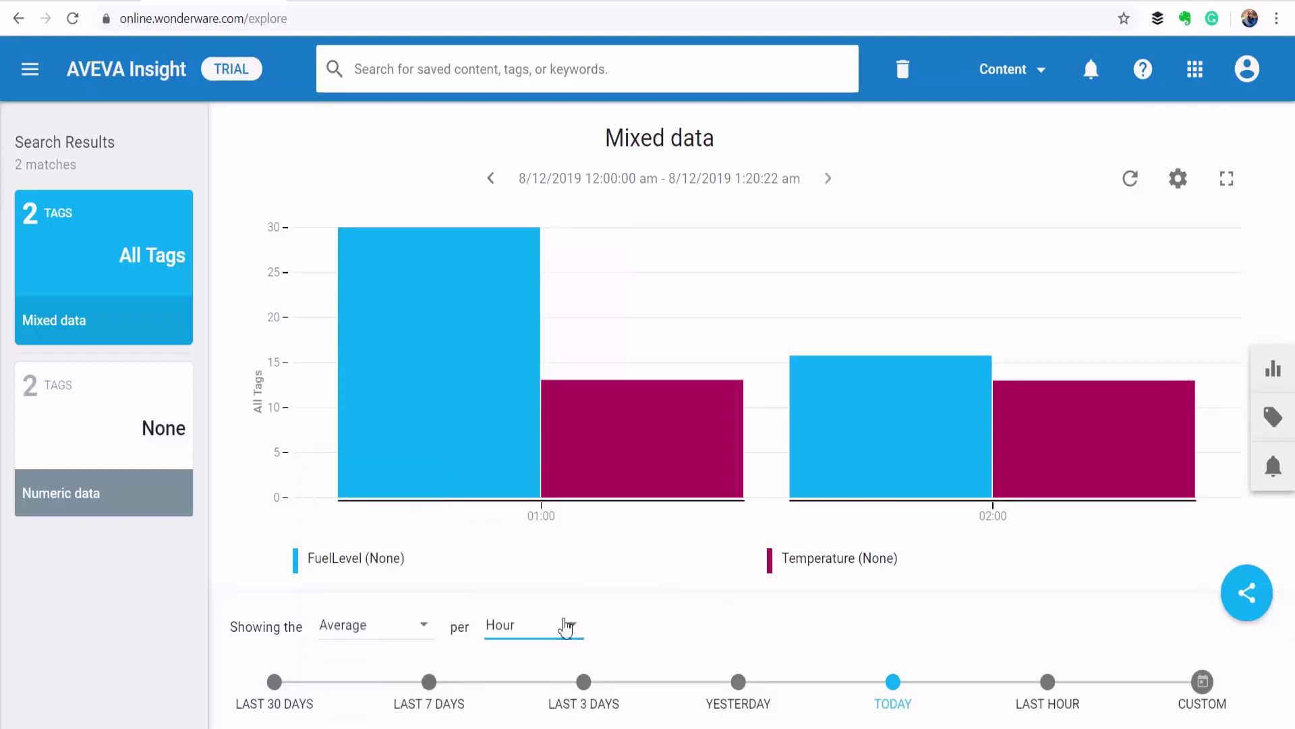
click(567, 626)
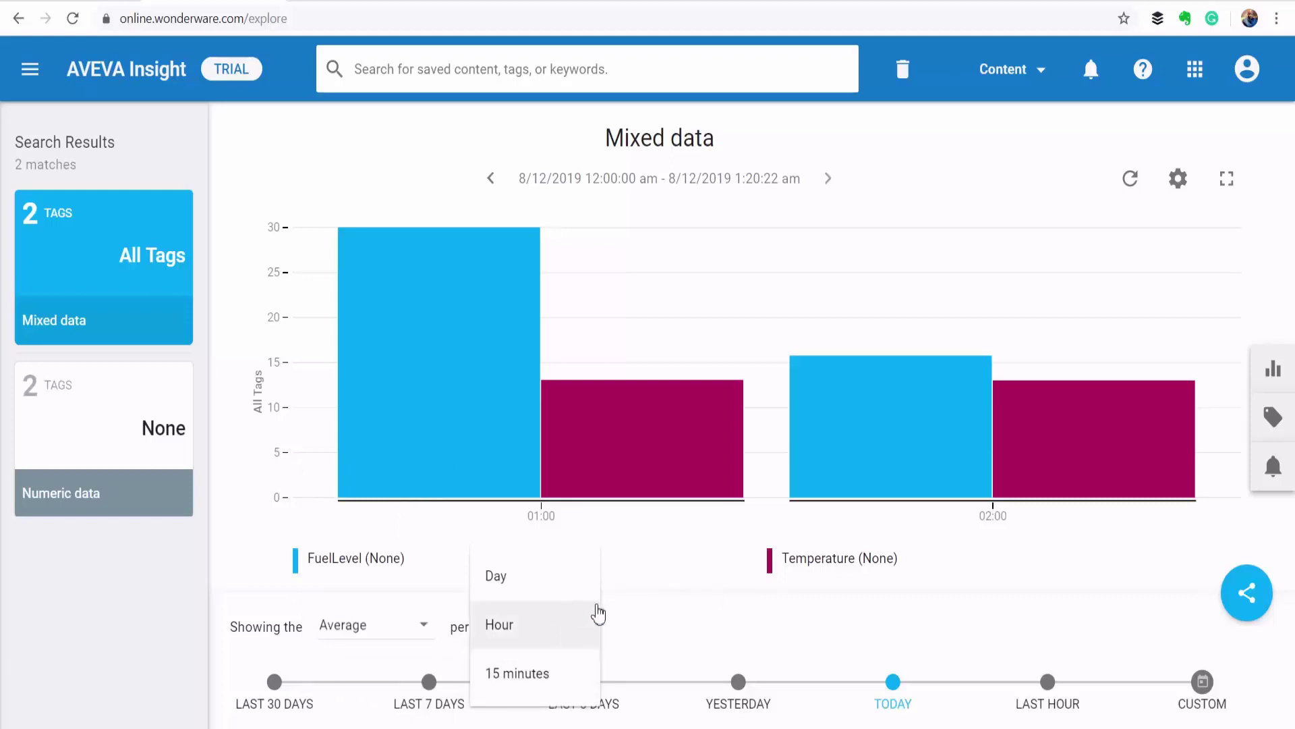
click(691, 628)
click(1273, 368)
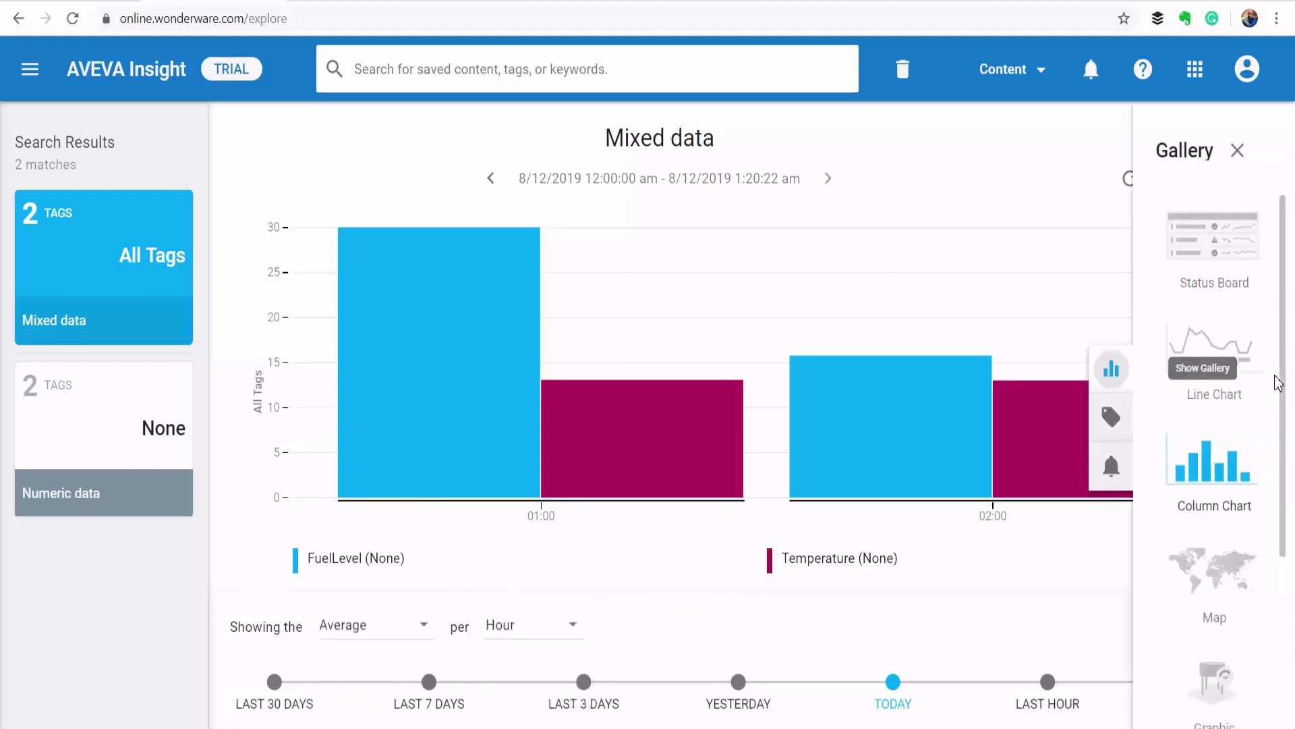
- Show the Mixed data as a line chart again, limited to the last hour
click(1215, 353)
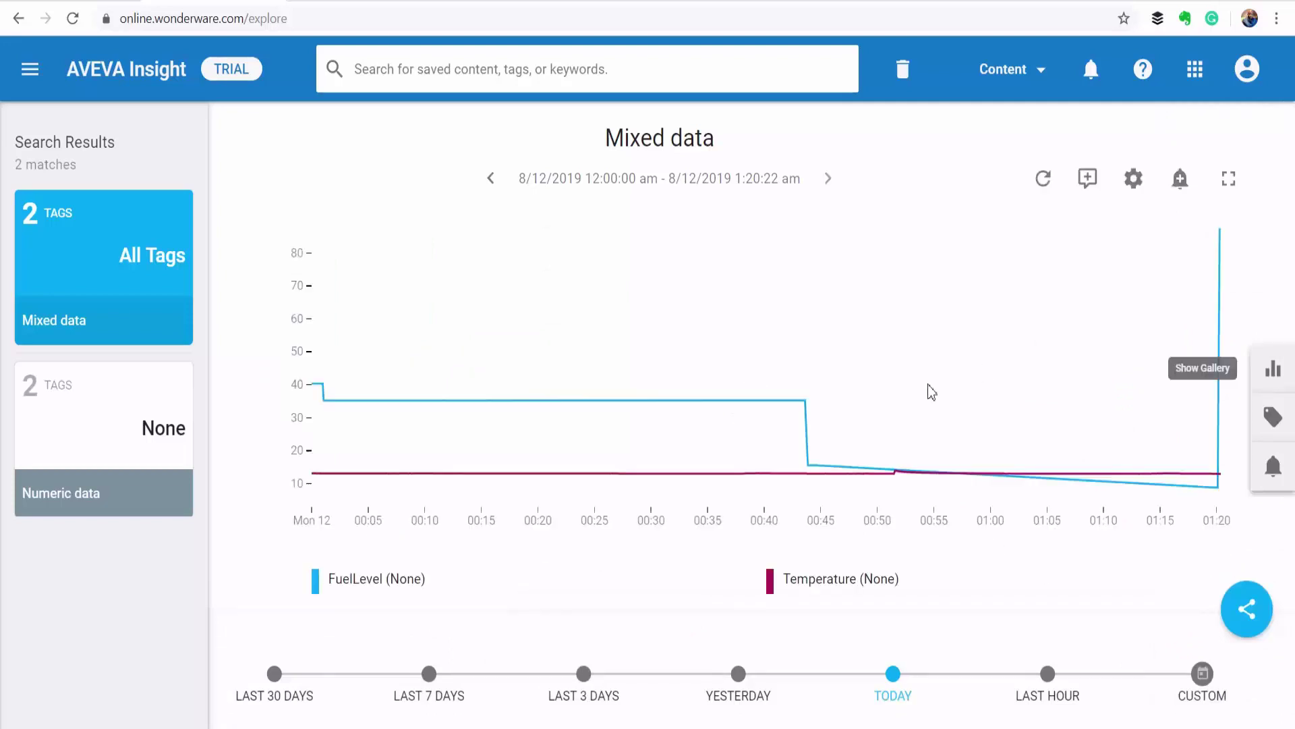
click(1051, 676)
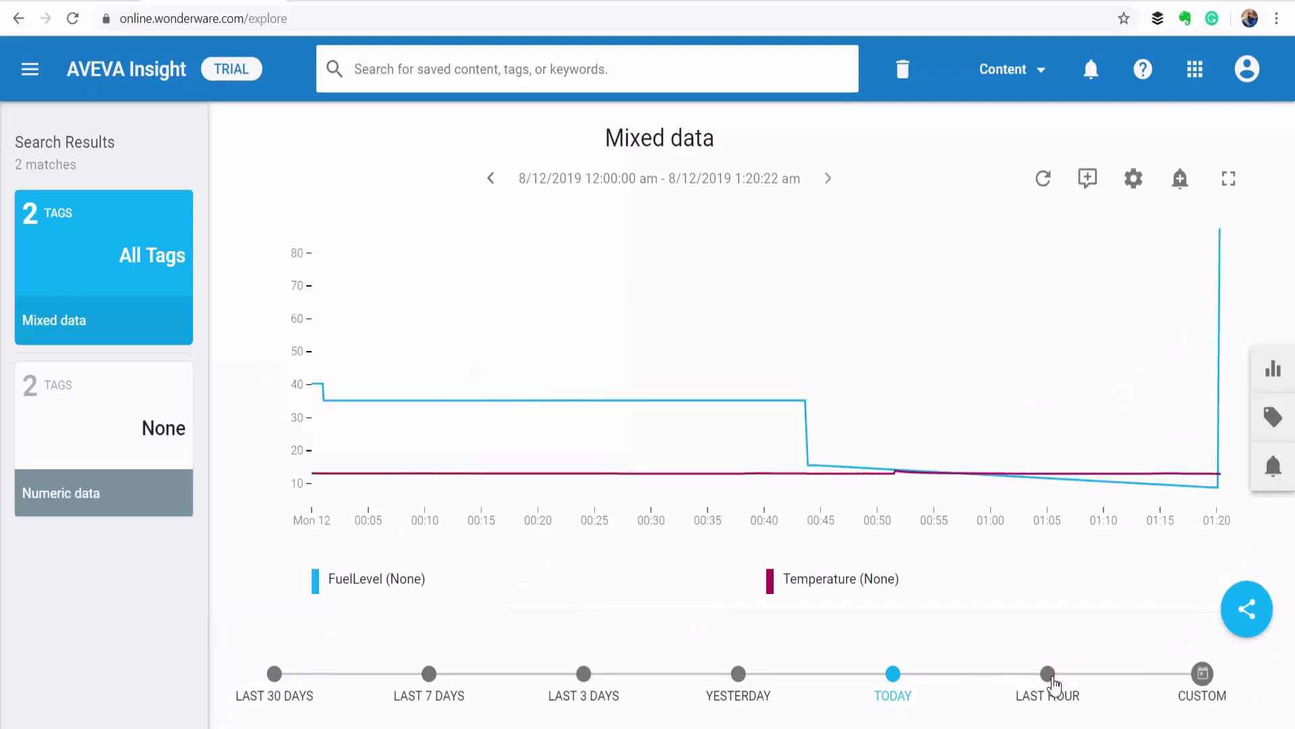
click(1049, 675)
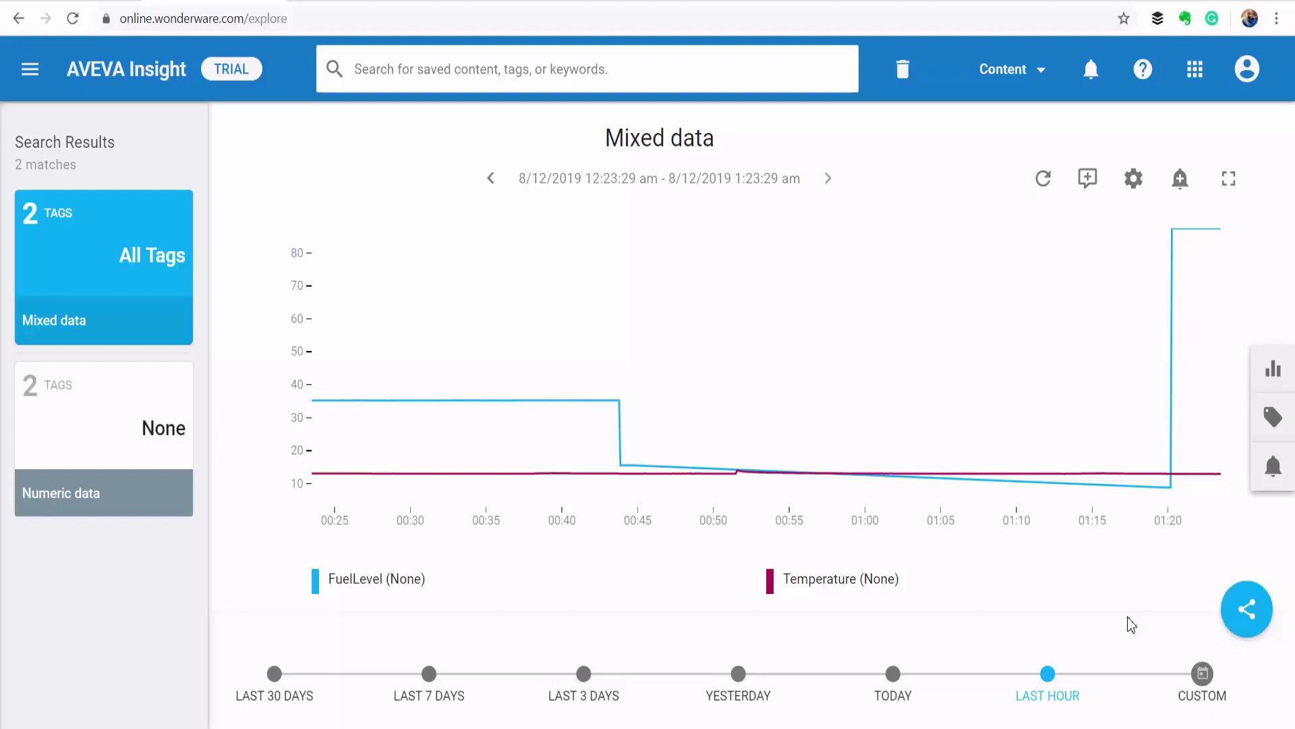
- Comment 'Fuel Level spike,could be blah blah' on the 1:20 FuelLevel spike, visible to My Team
click(1093, 177)
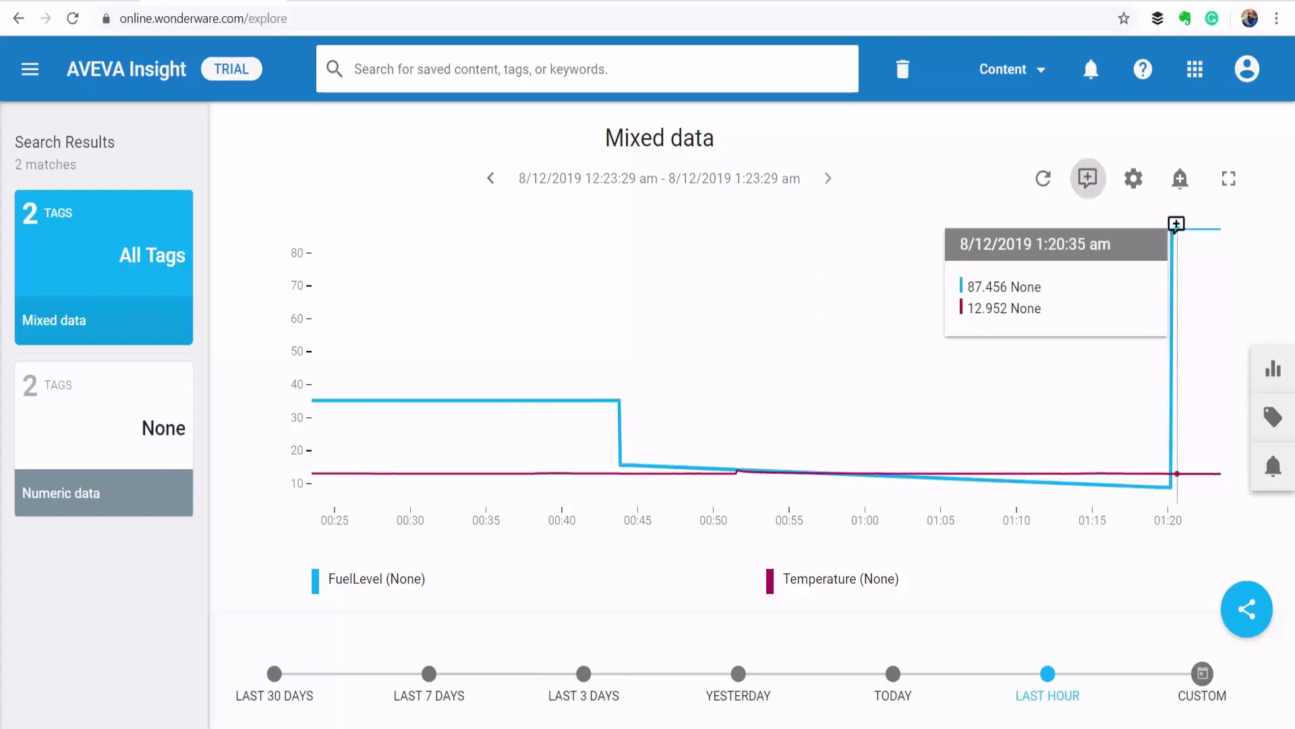
click(1174, 228)
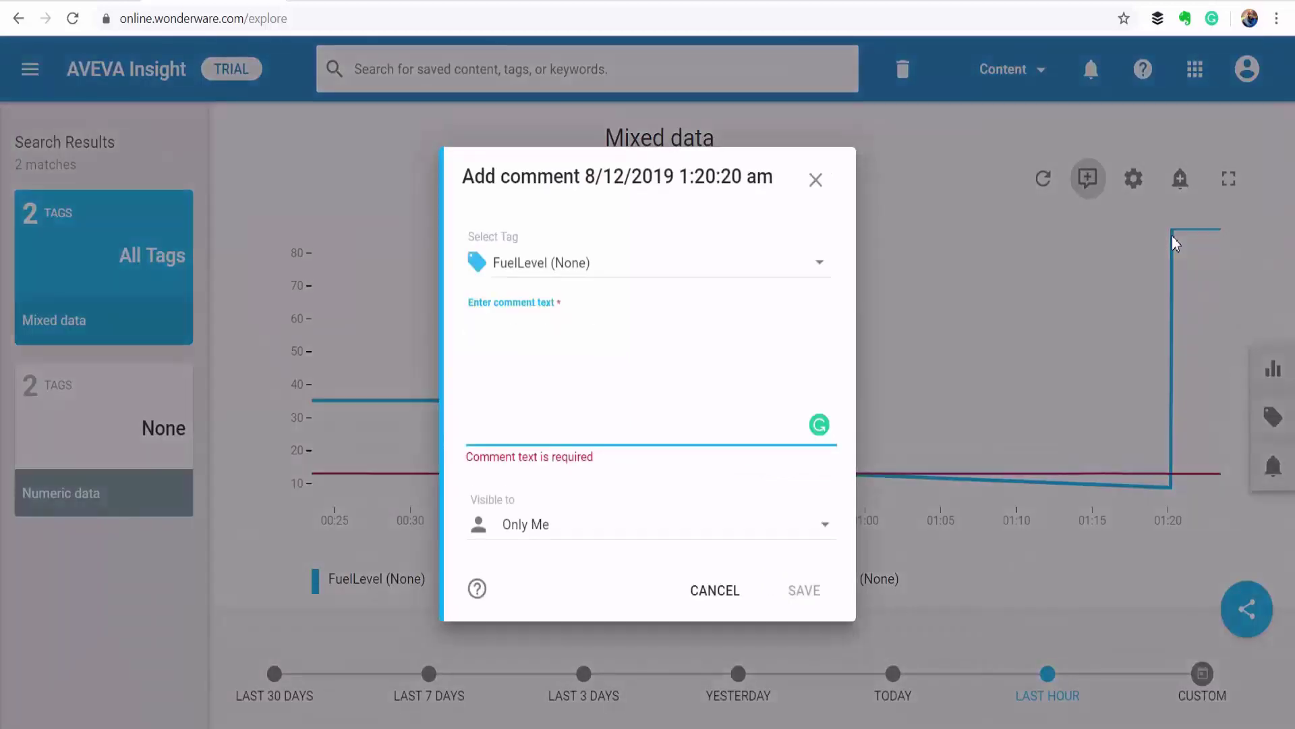
text(Fuel Level spike,could be blah b)
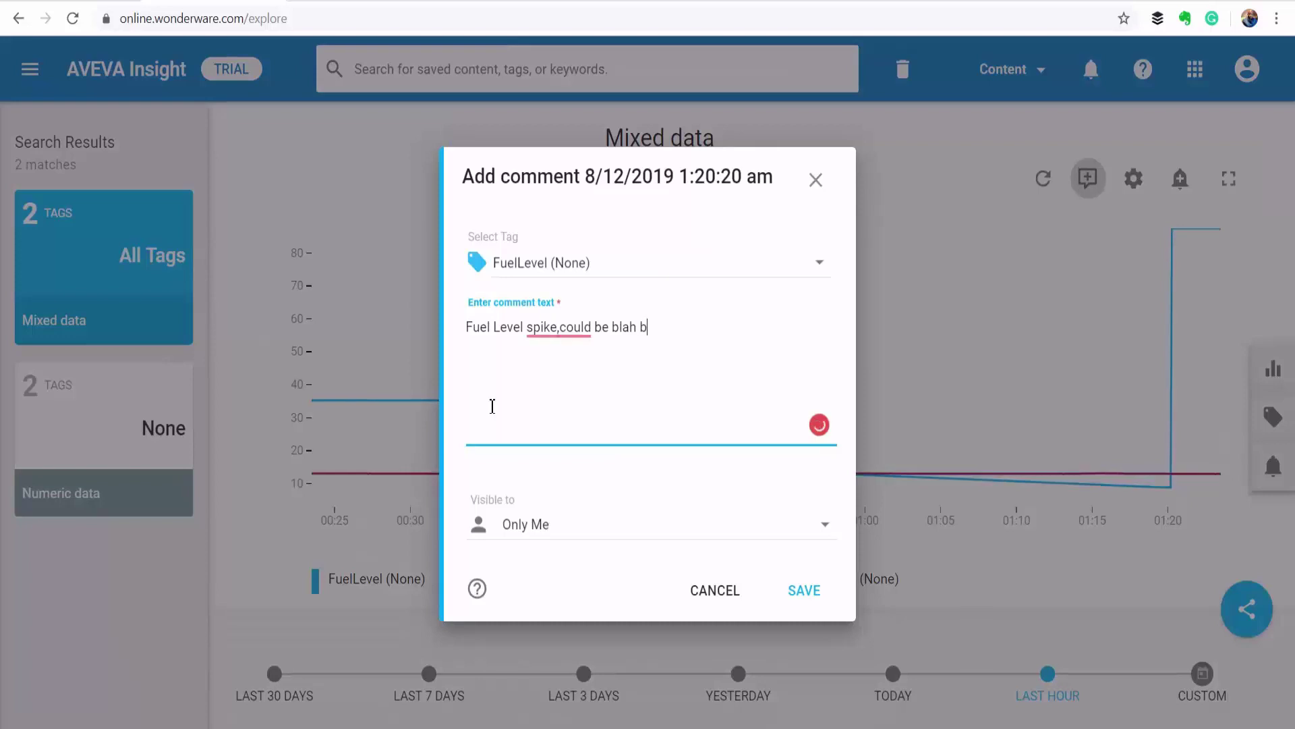
text(lah)
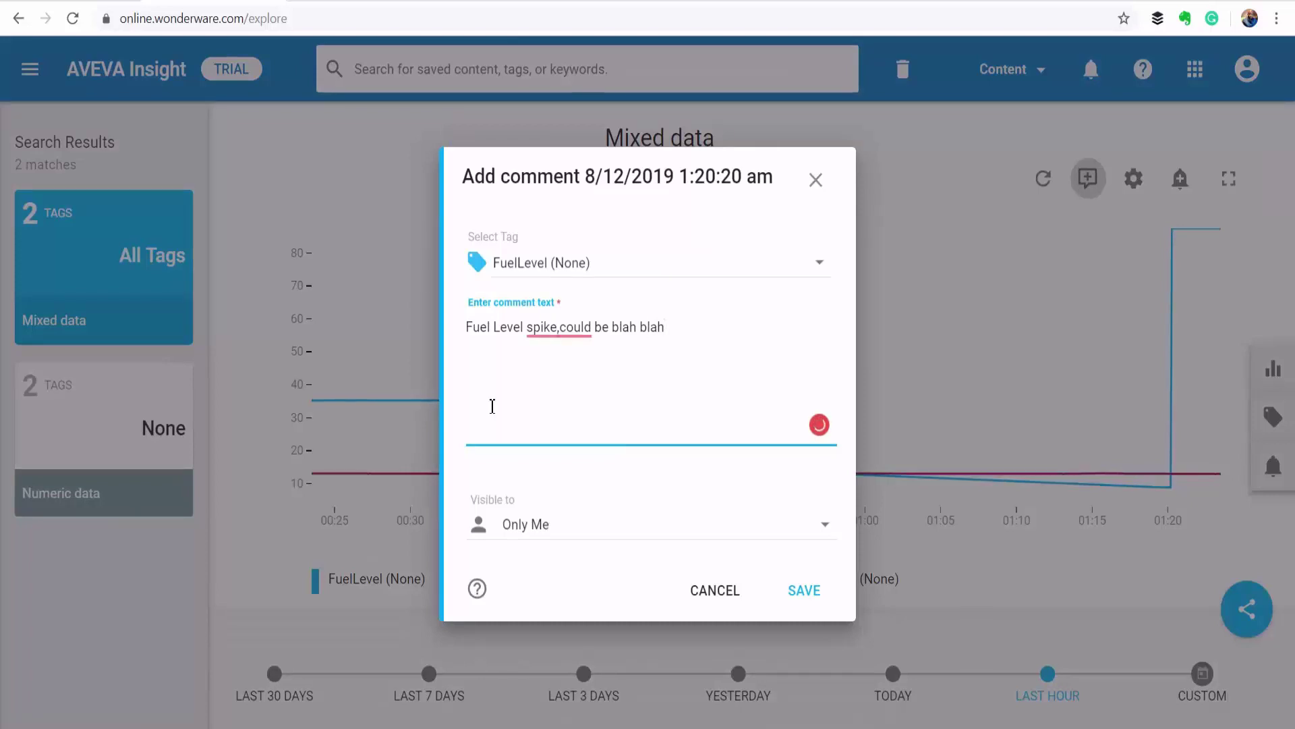
click(826, 526)
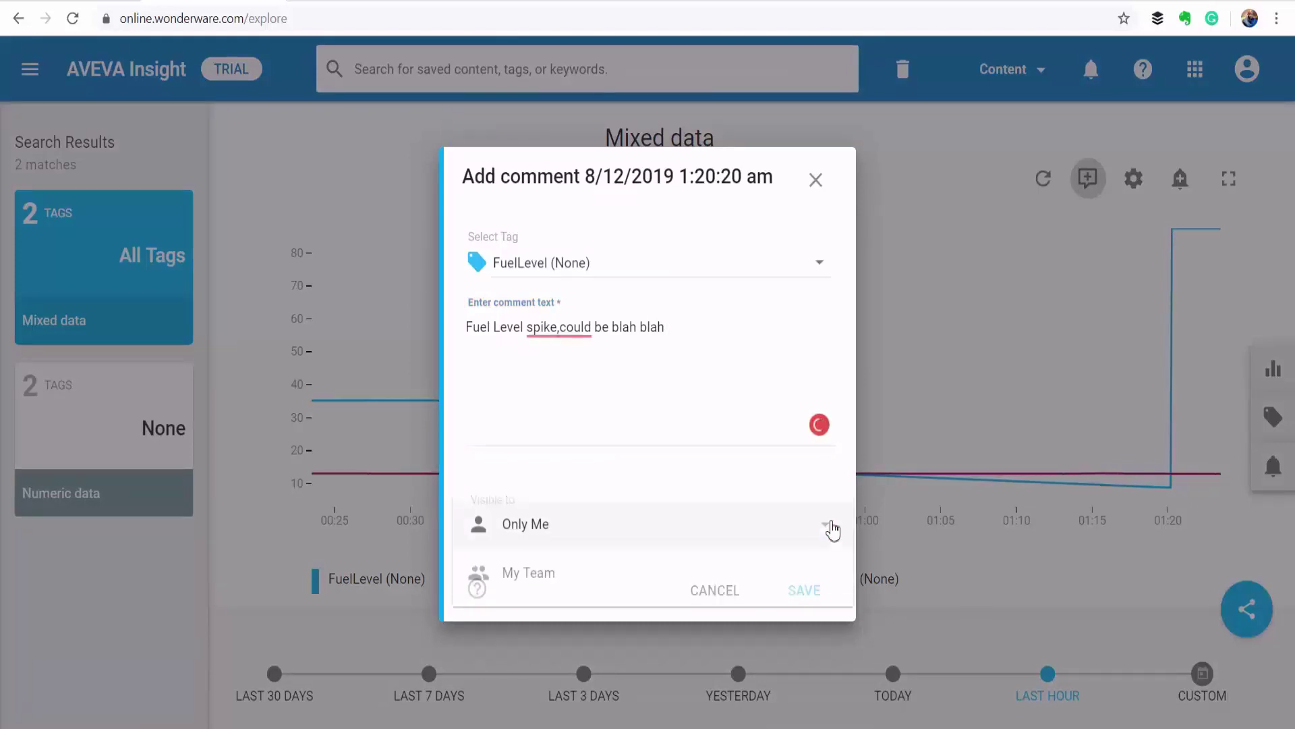
click(572, 591)
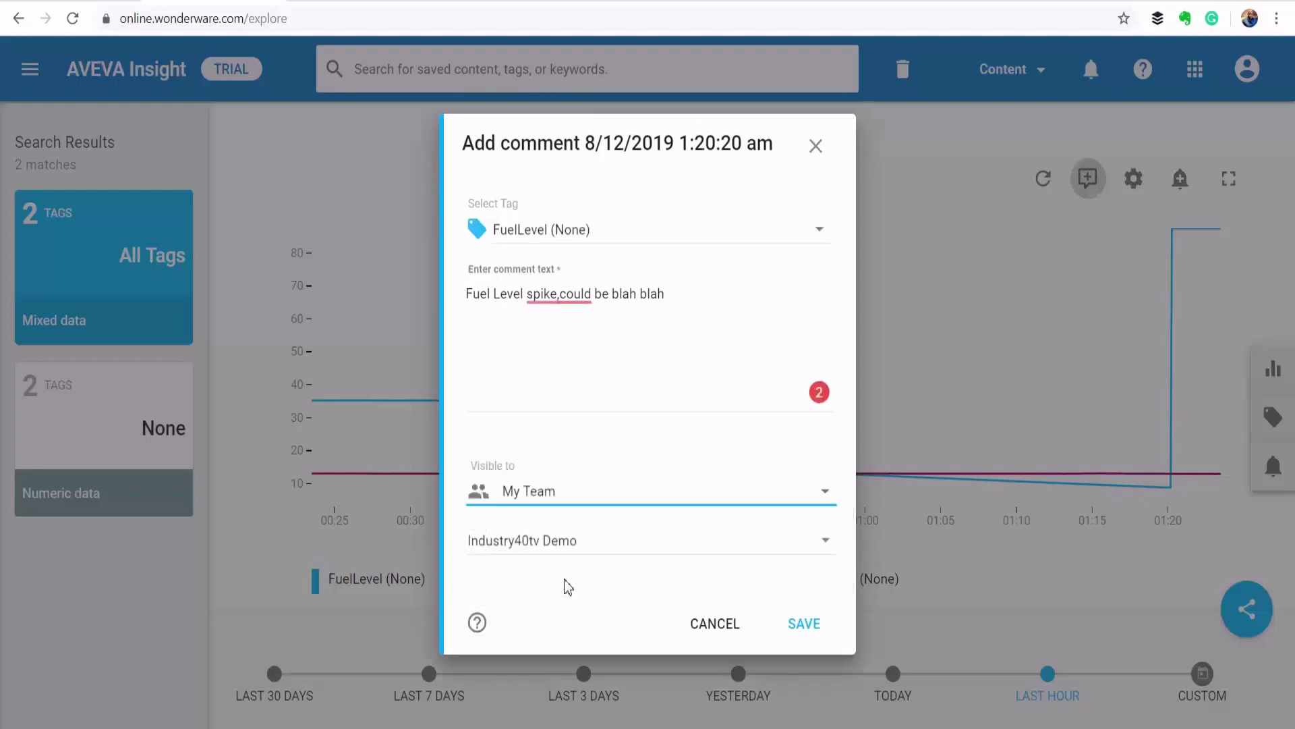
click(807, 625)
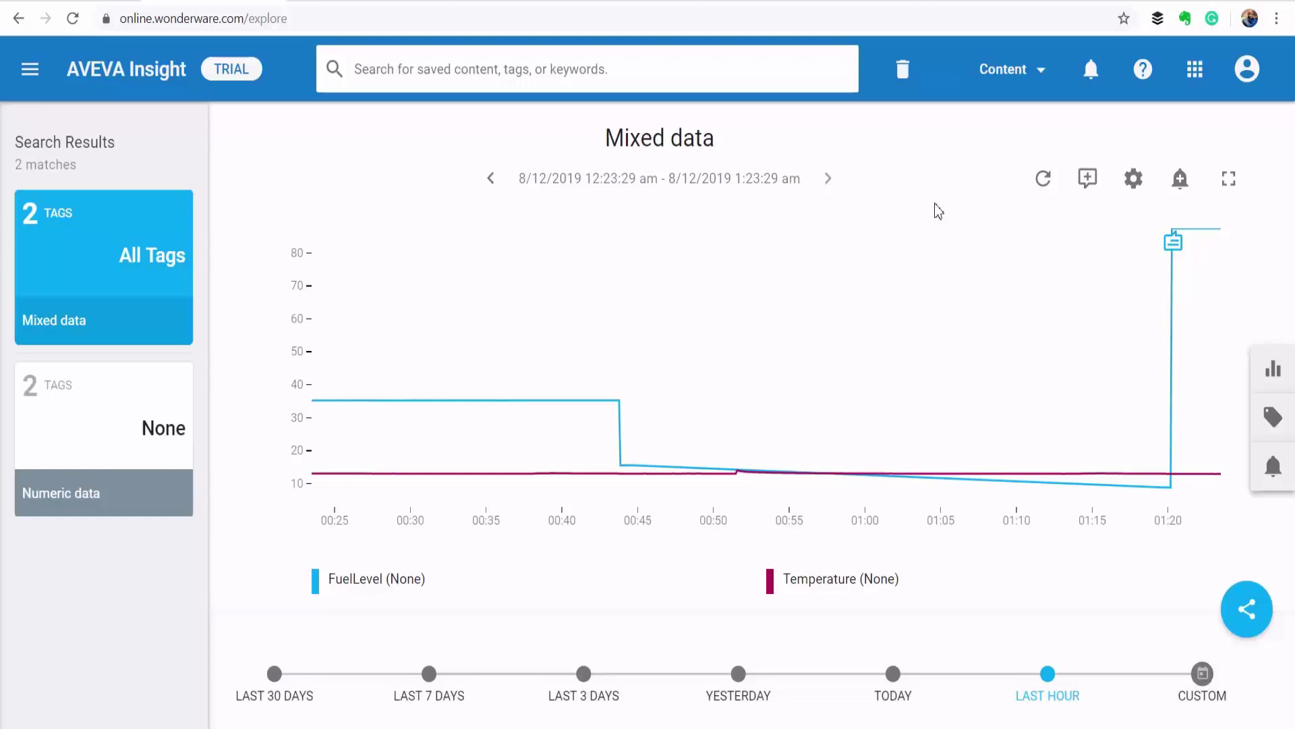
- Define an alert at the spike that triggers when FuelLevel is greater than 80
click(1185, 182)
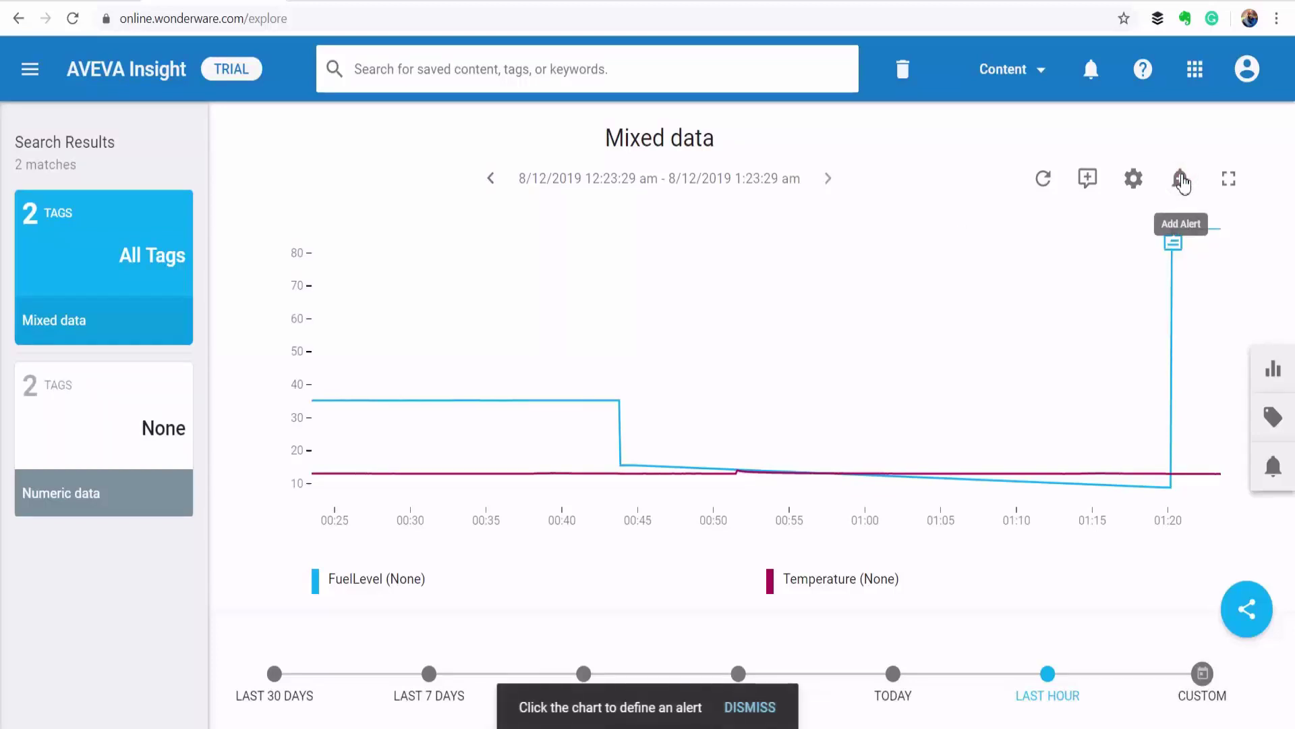
click(1185, 182)
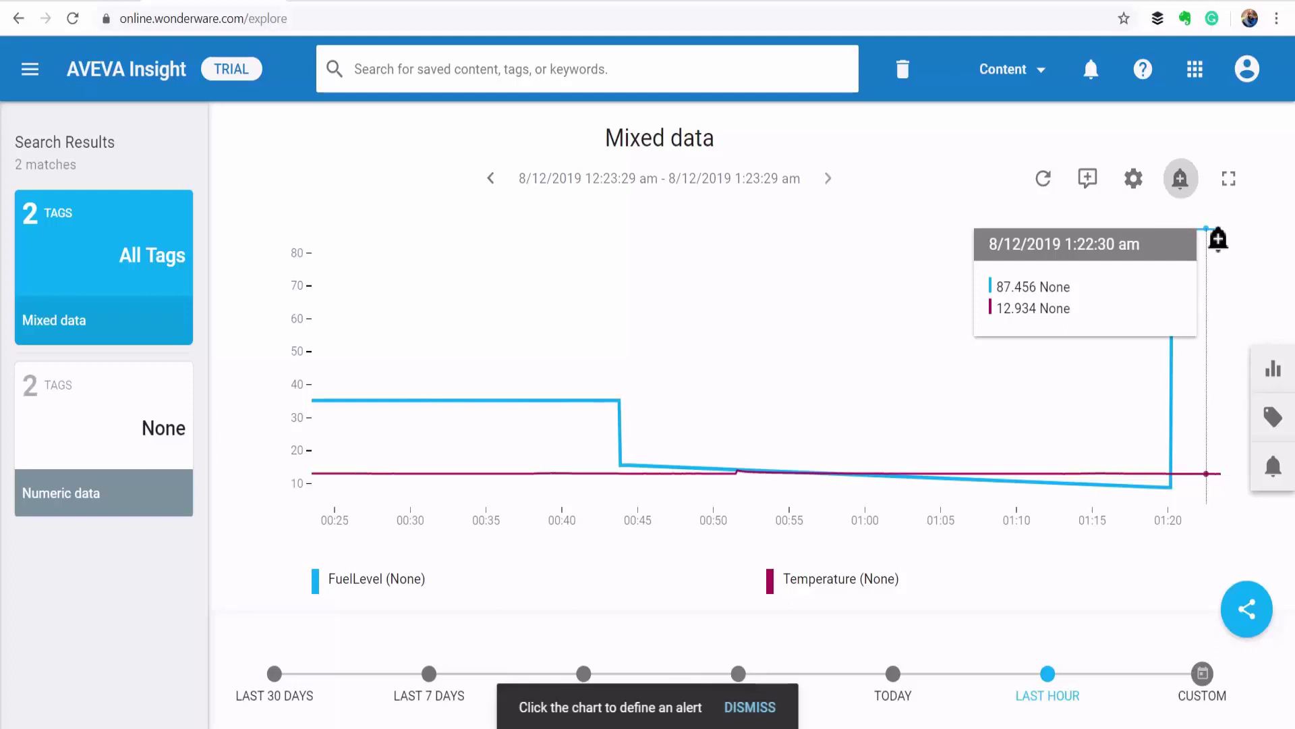
click(1207, 234)
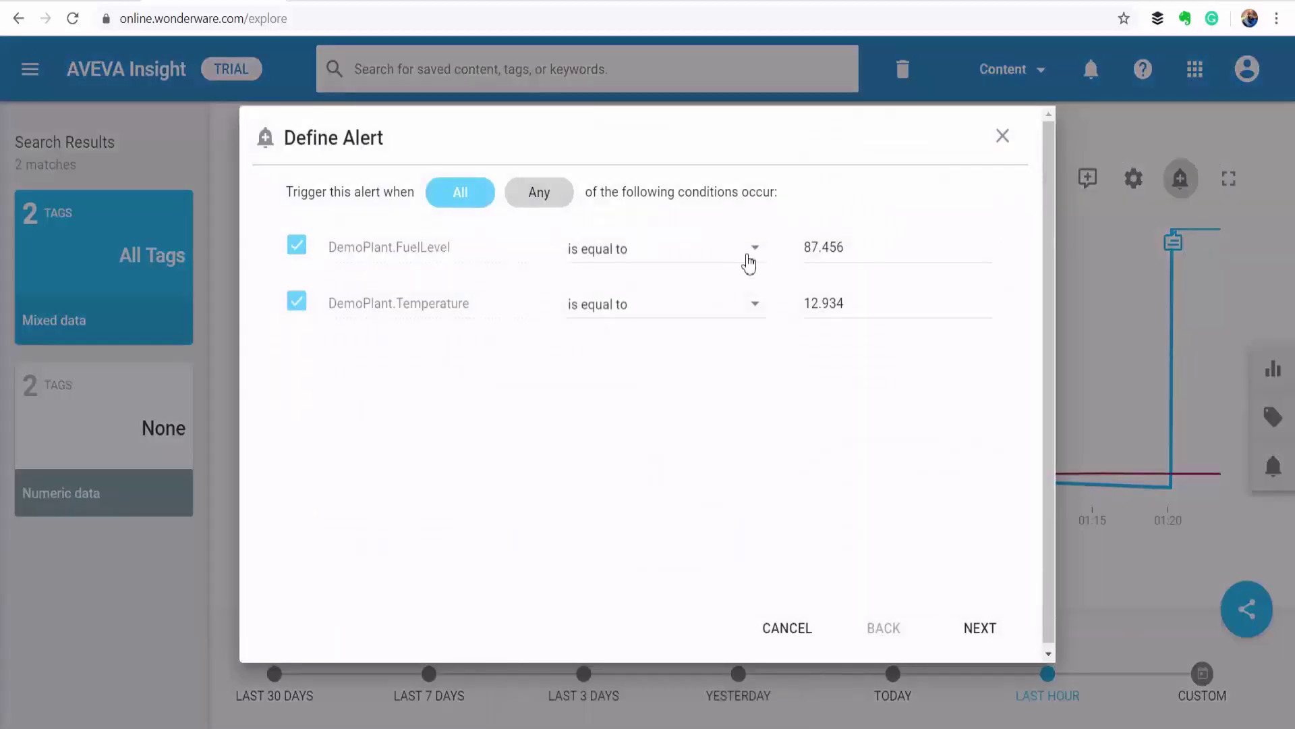
click(755, 249)
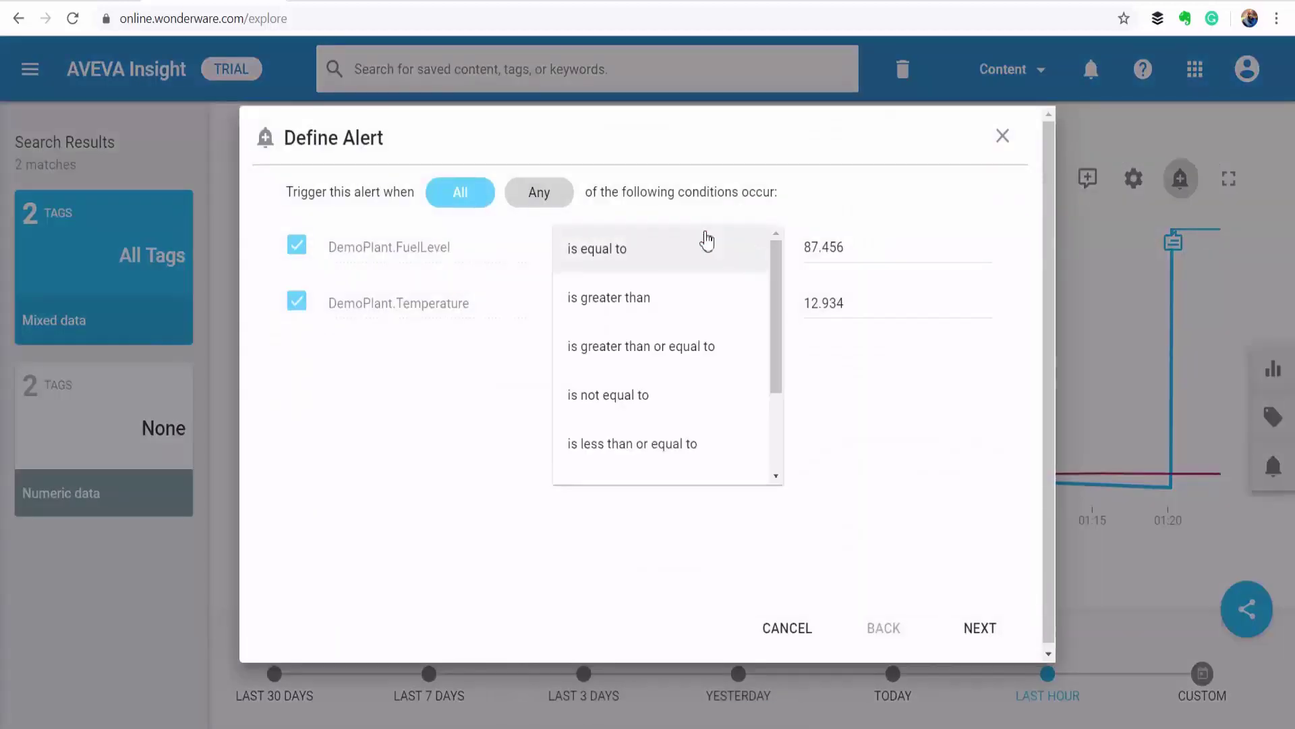
click(646, 300)
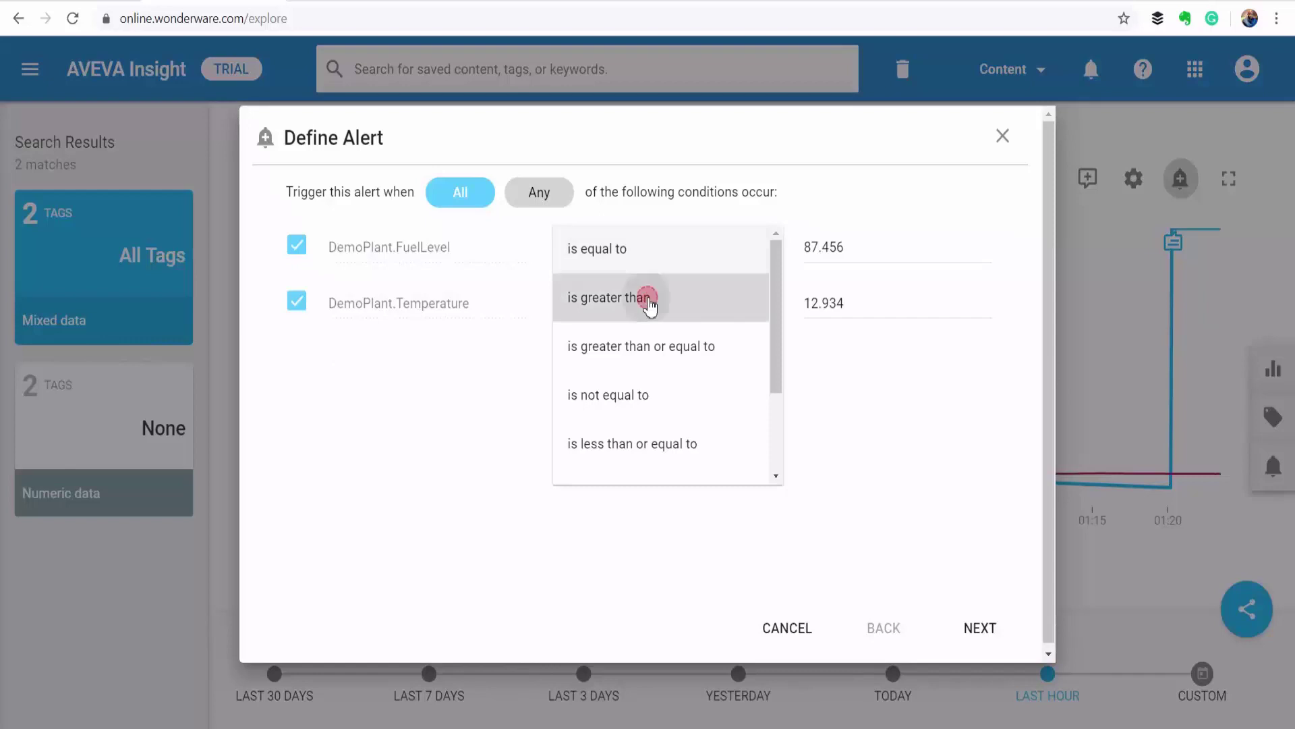
click(820, 247)
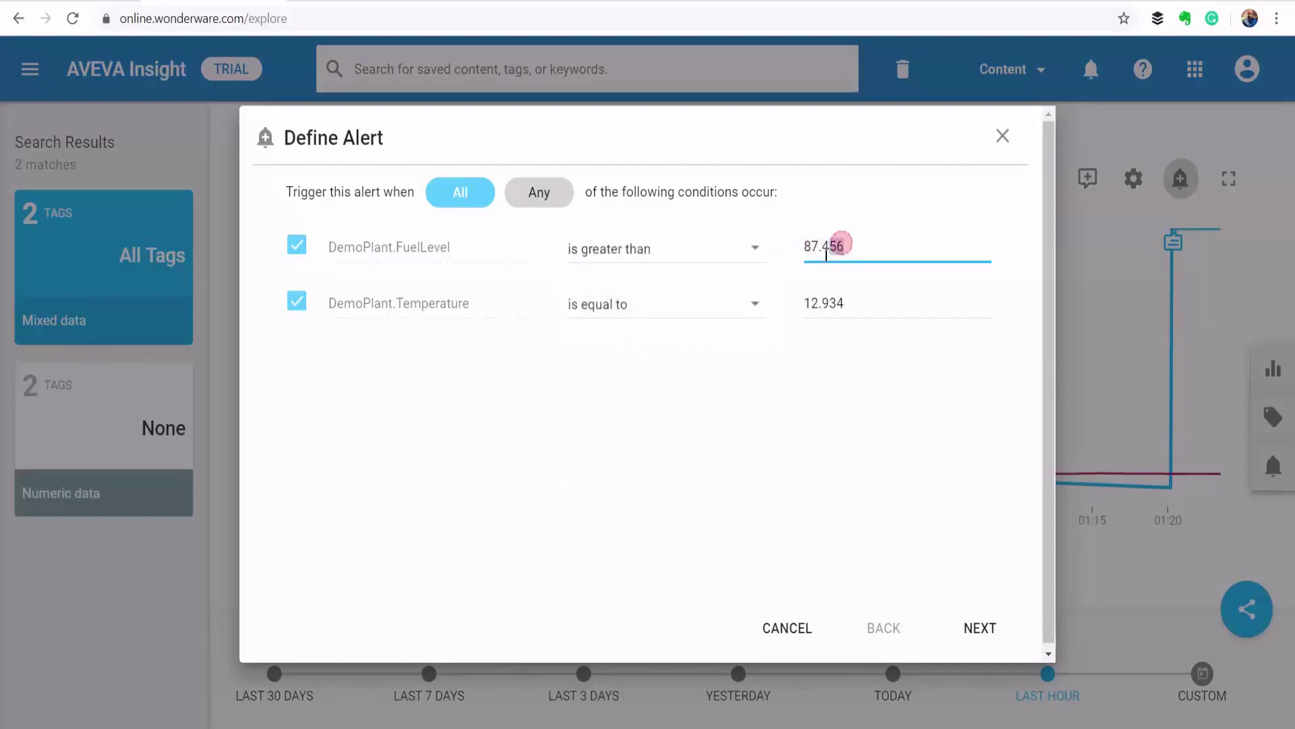
drag(844, 246, 814, 251)
text(0)
key(Escape)
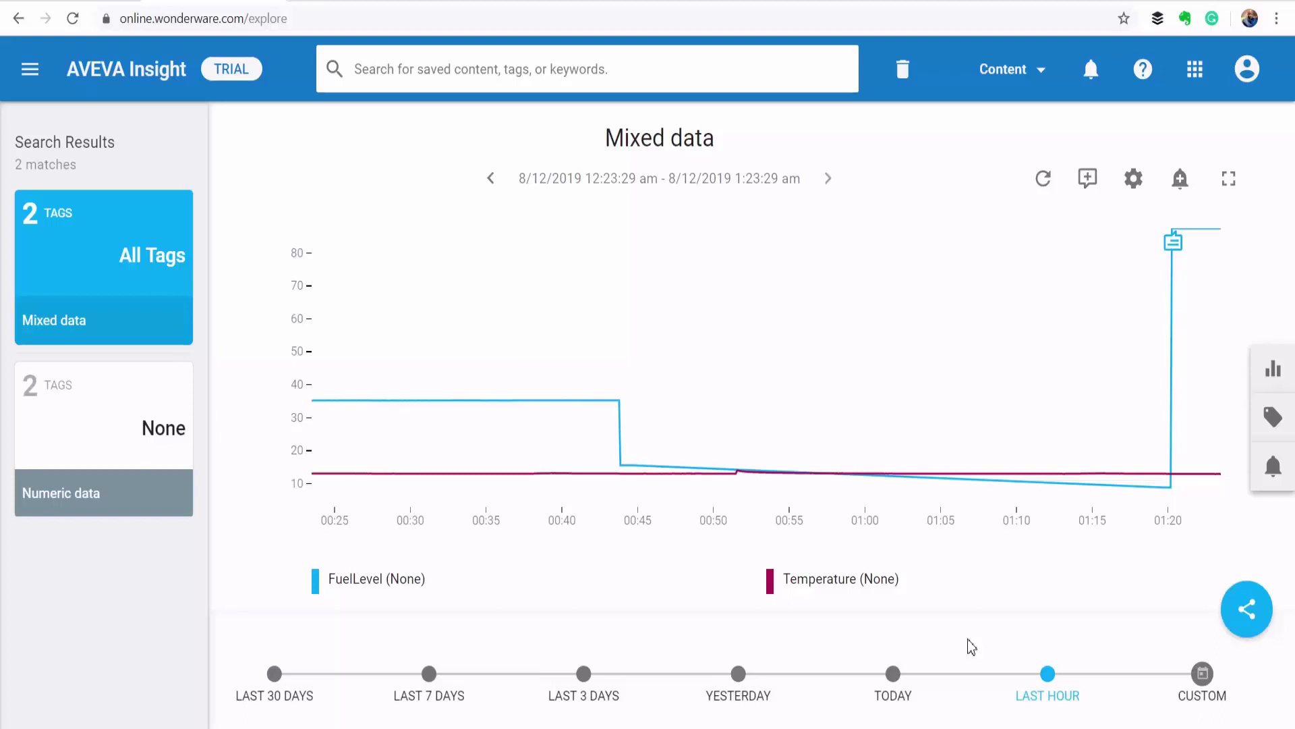
- Save the chart as 'Hourly Sensor Data' with keywords Sensors and Hourly
click(1248, 621)
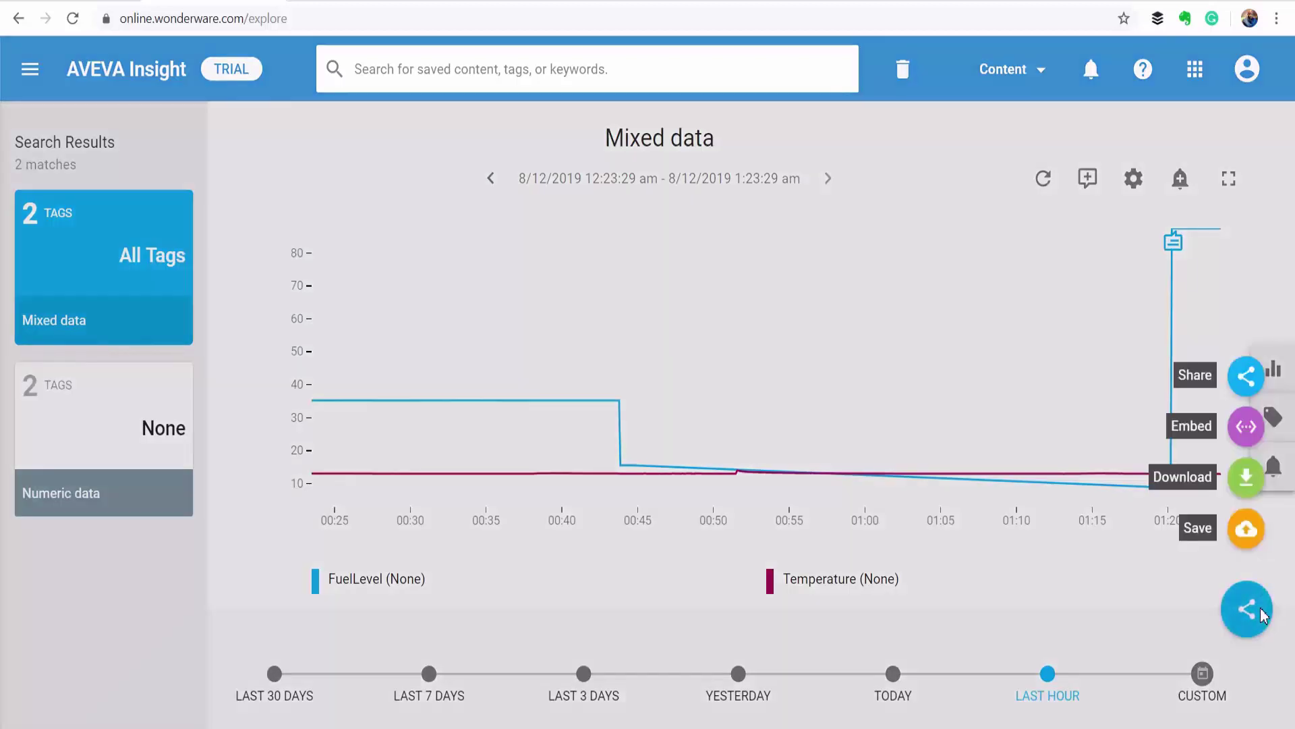
click(1257, 543)
text(Hourly Se)
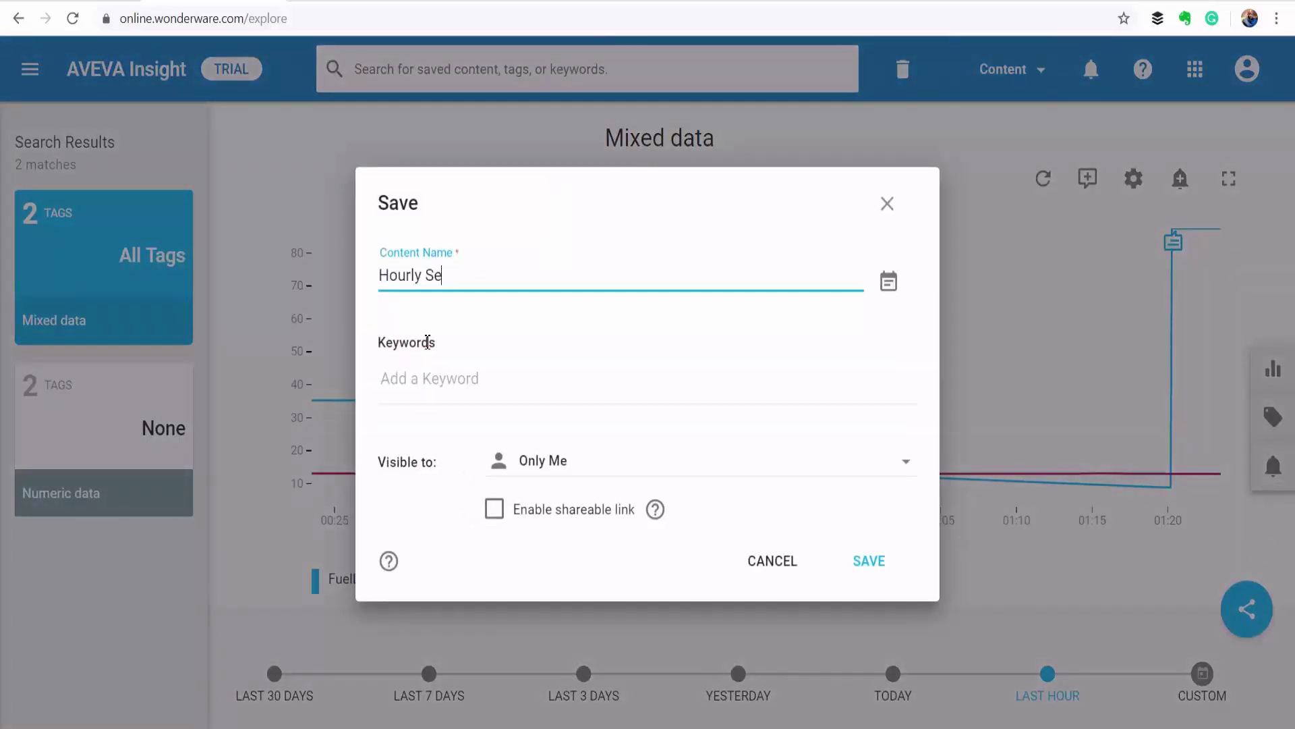
text(nsors)
key(BackSpace)
text(Data)
click(433, 375)
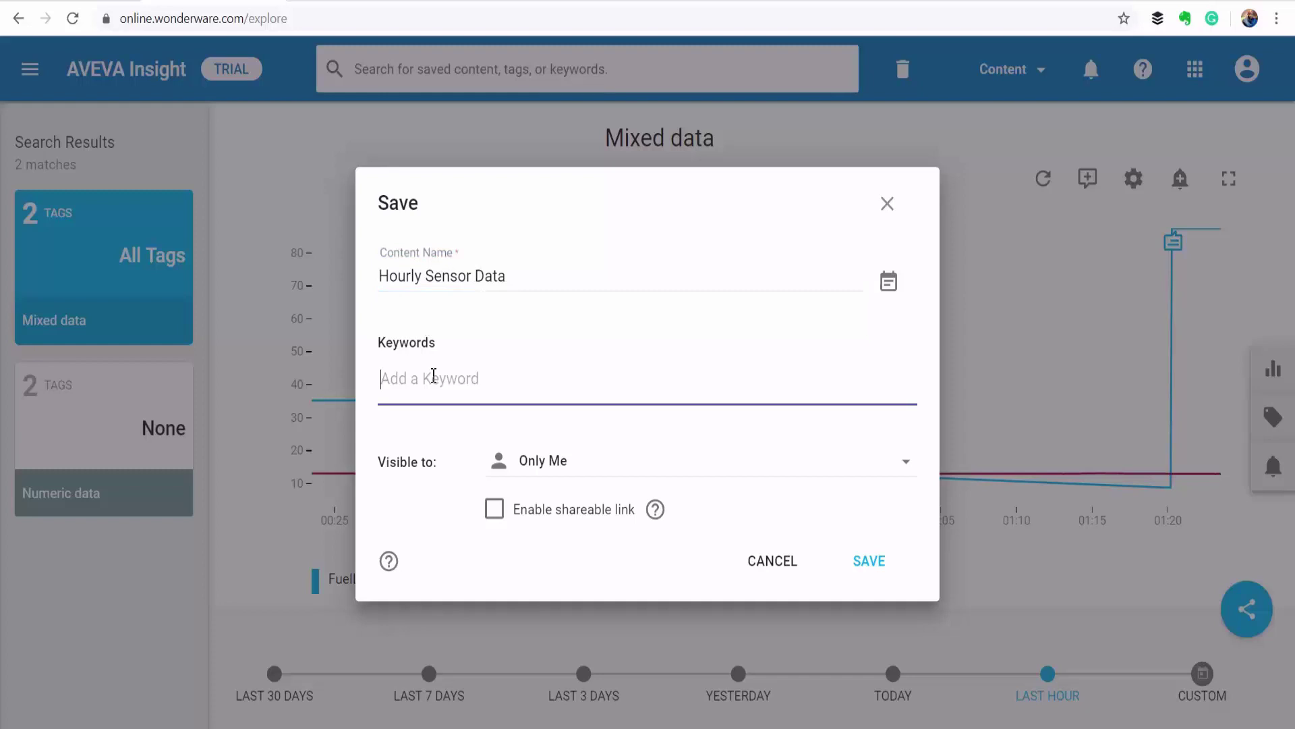
text(Sensors)
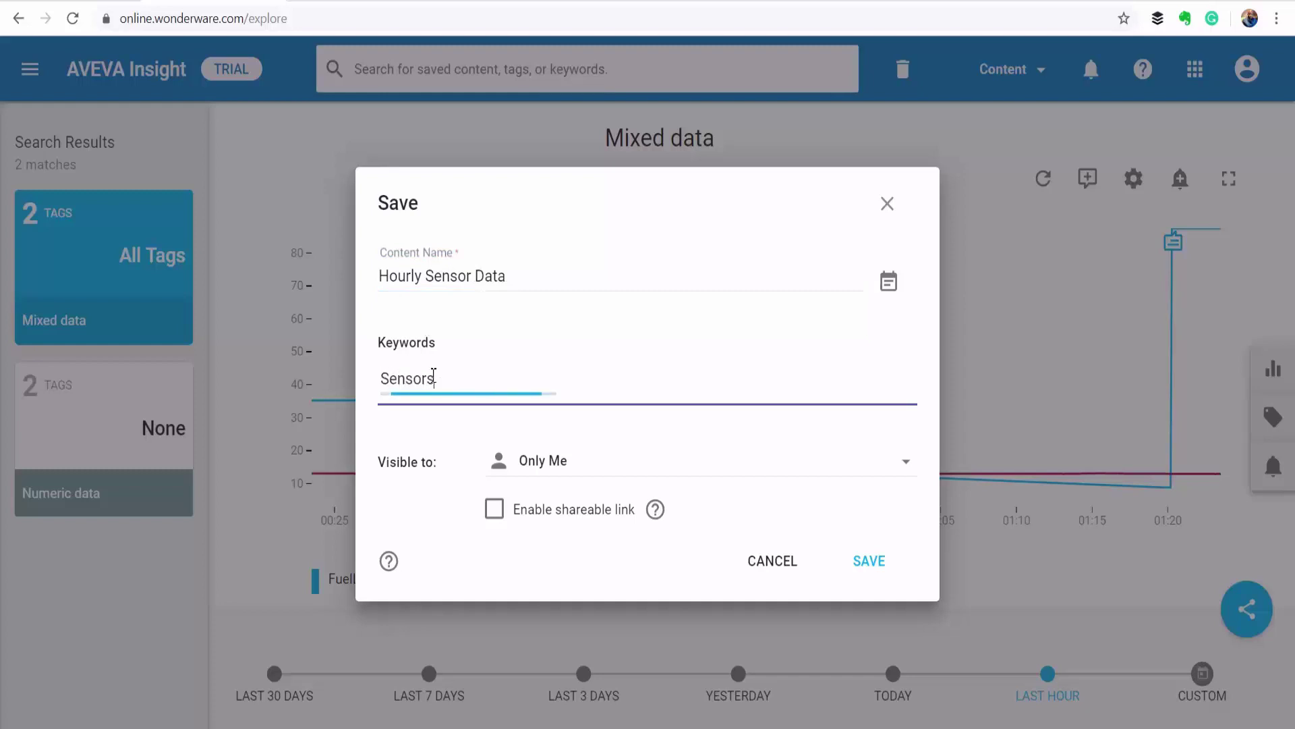
key(Return)
text(Hourly)
key(Return)
click(868, 564)
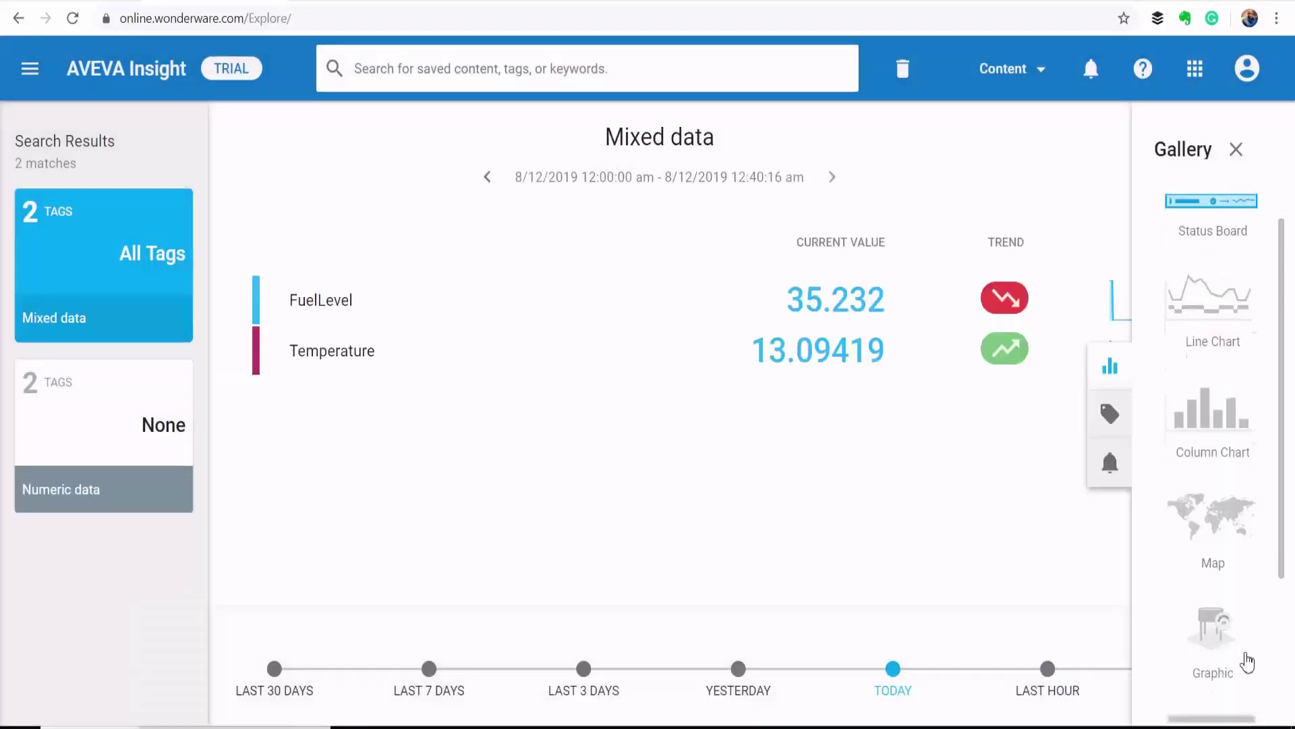
- Start a new graphic with background.jpg as its background image
scroll(1247, 662, down, 3)
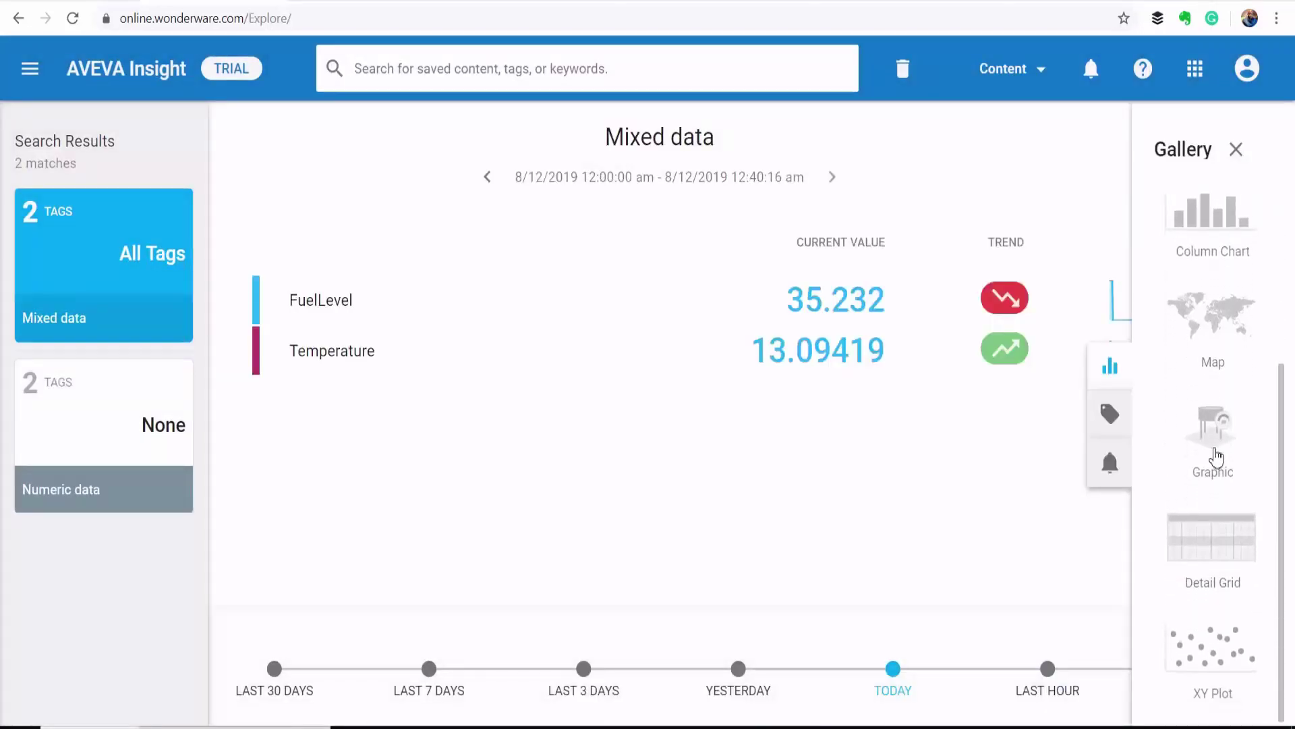
click(1214, 455)
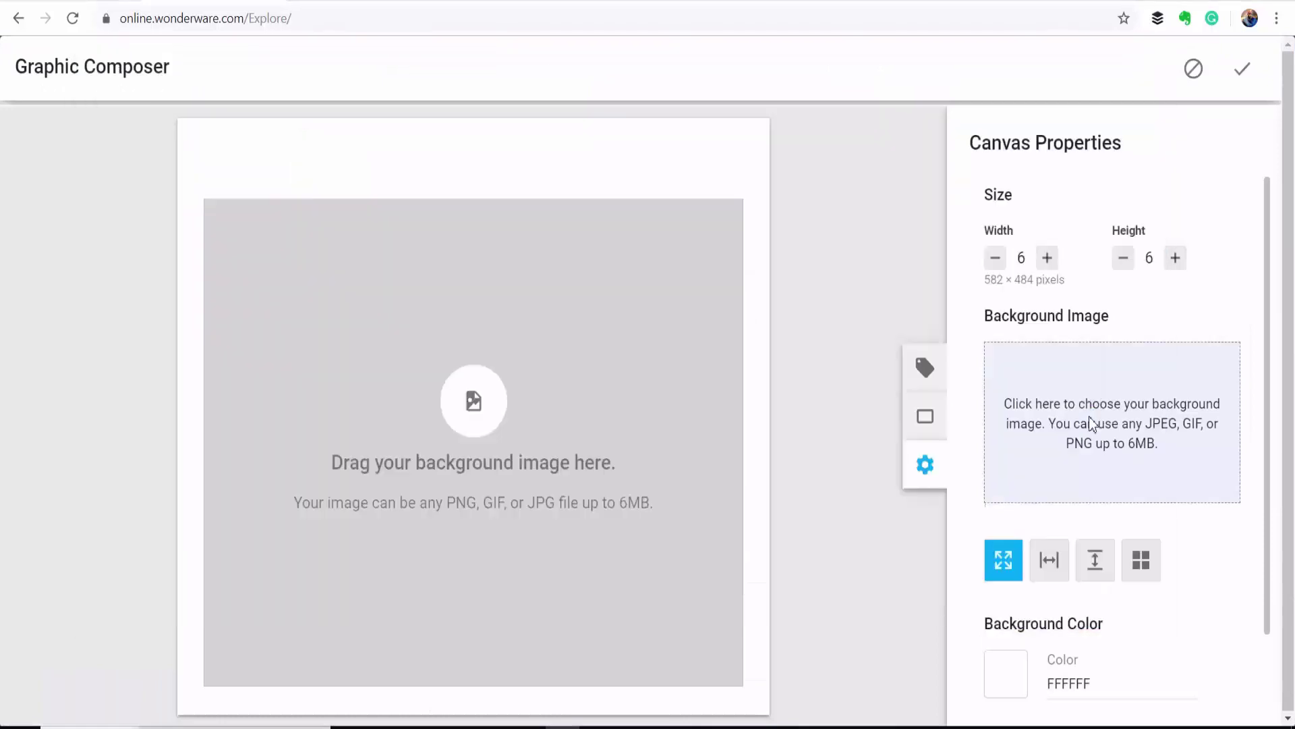
click(1093, 424)
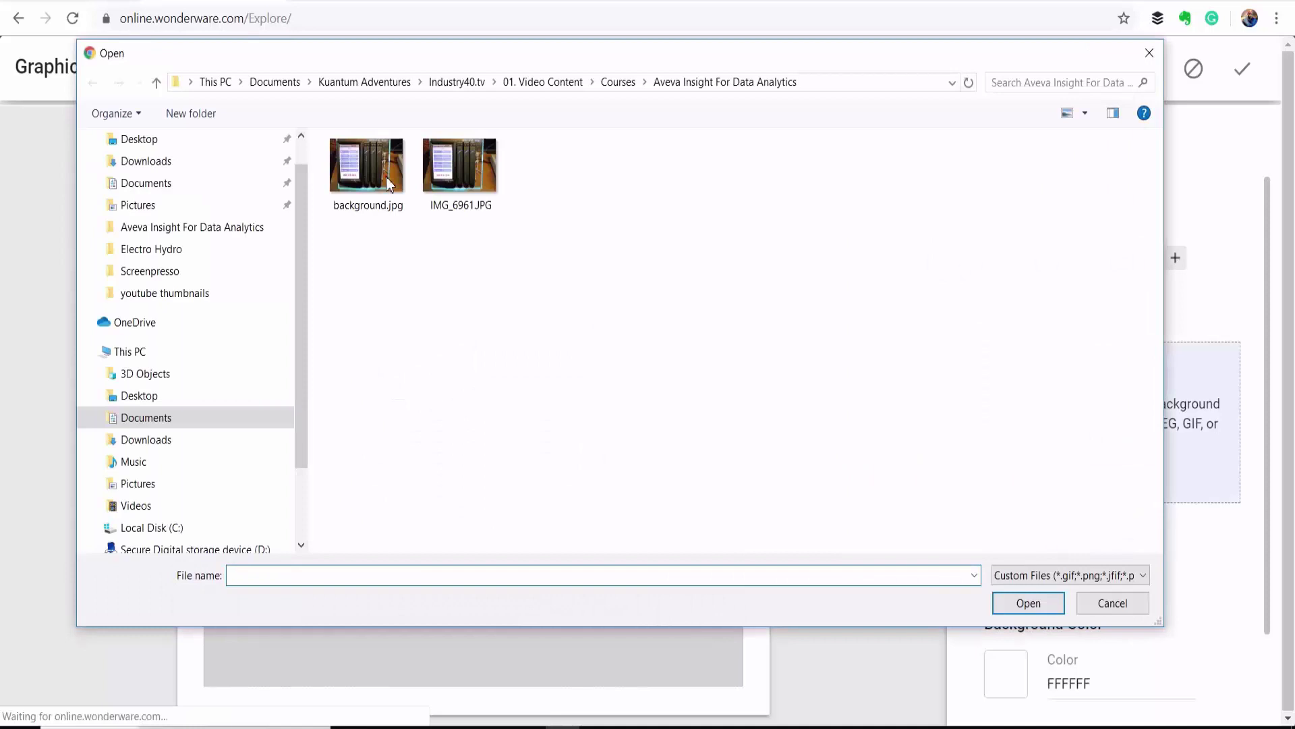
key(Escape)
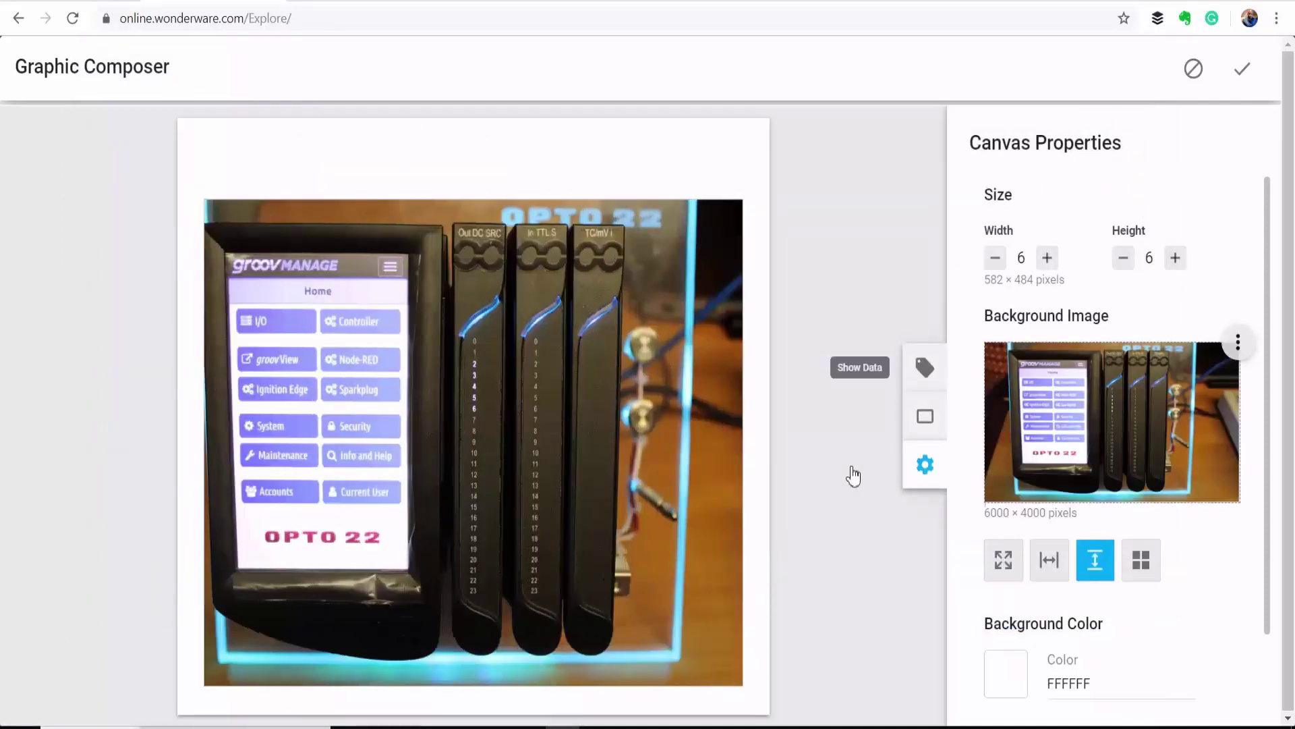
- Place the live Temperature tag on the photo's lower right and expand its details
click(925, 370)
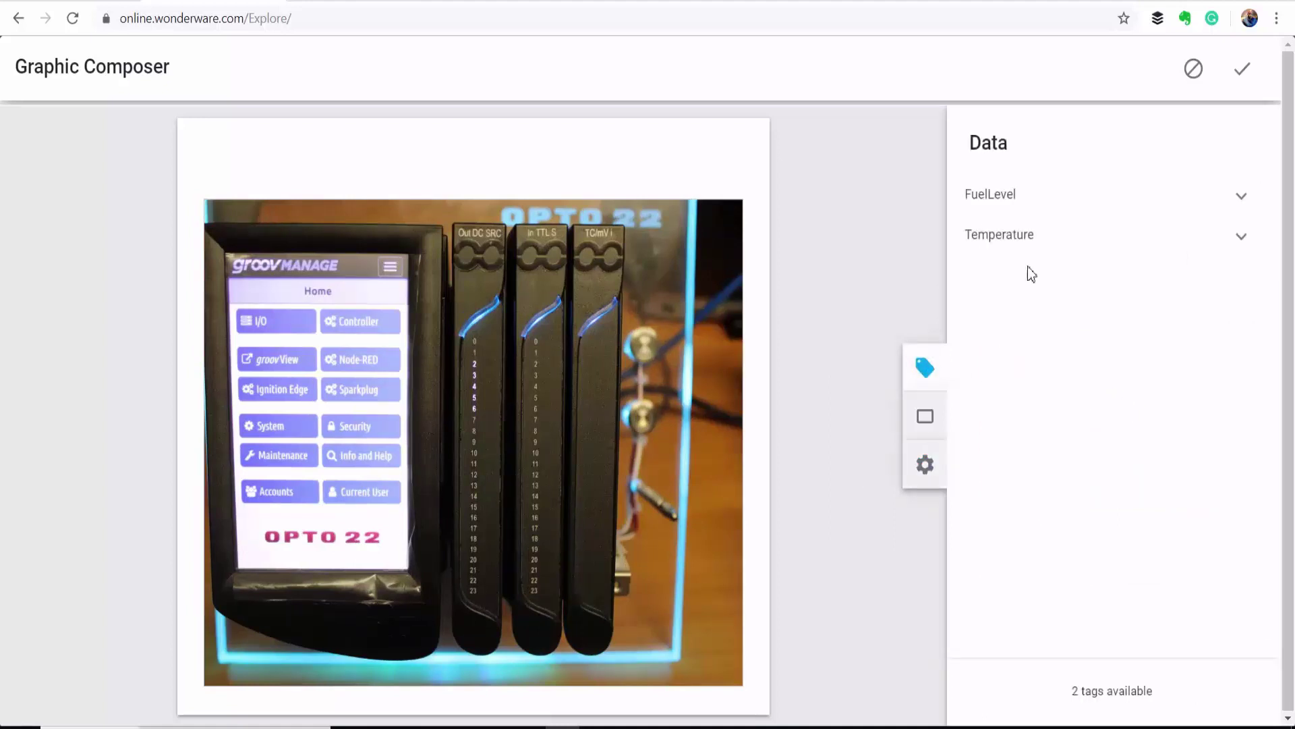
drag(1033, 238, 668, 557)
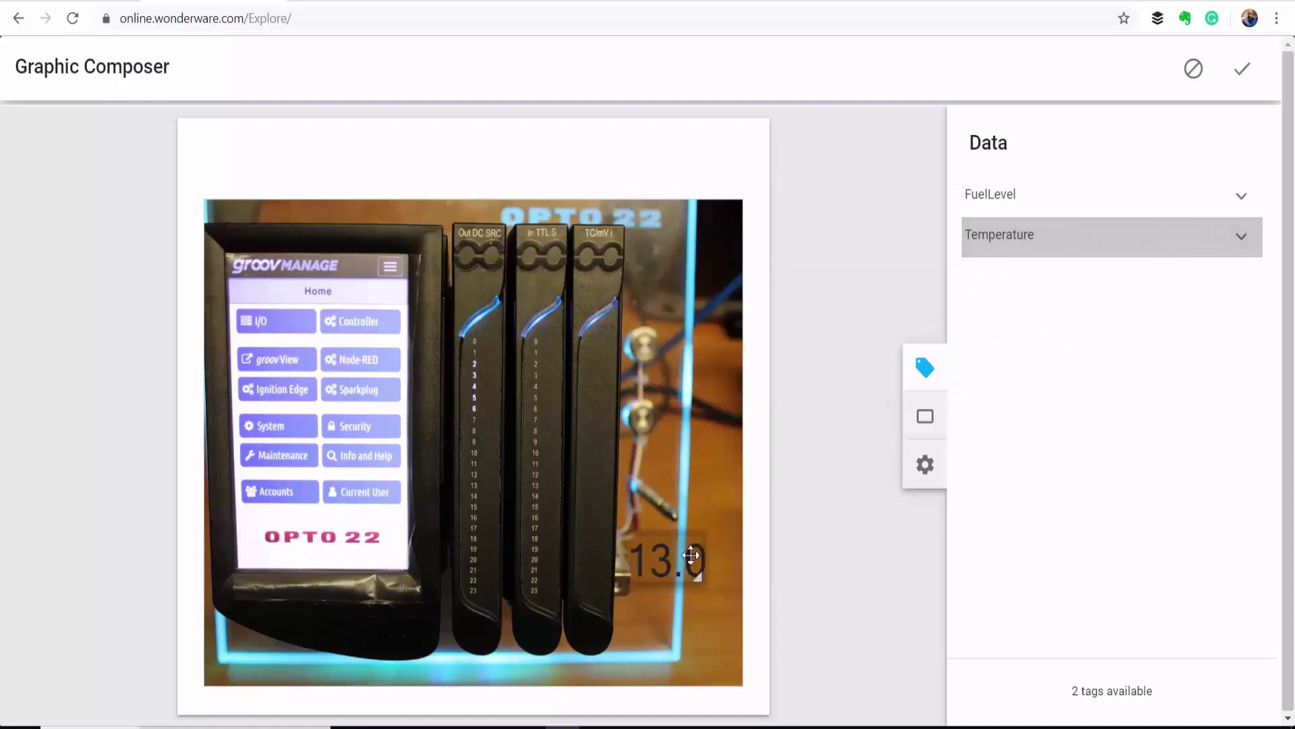
mouse_move(693, 553)
click(1241, 236)
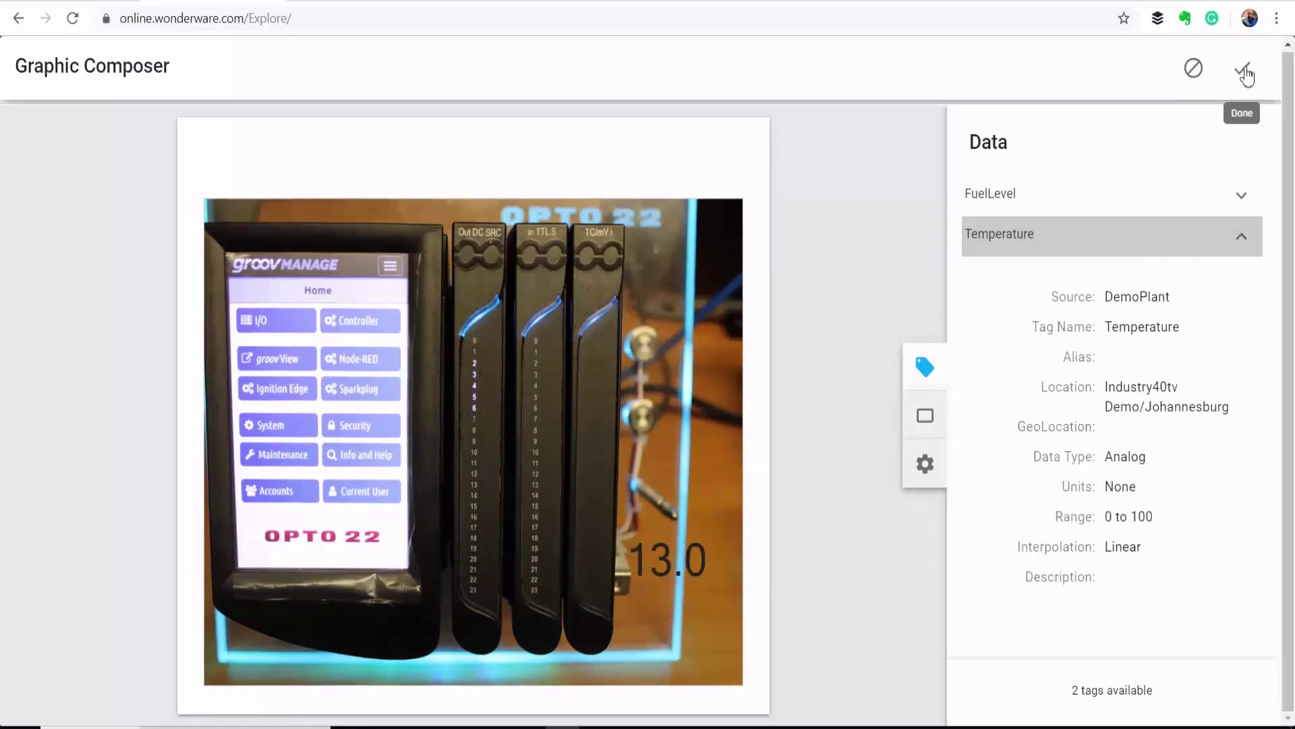
- Save the graphic as 'Temperature Location' with keyword sensor, visible to My Team
click(1245, 71)
text(Tem)
text(per)
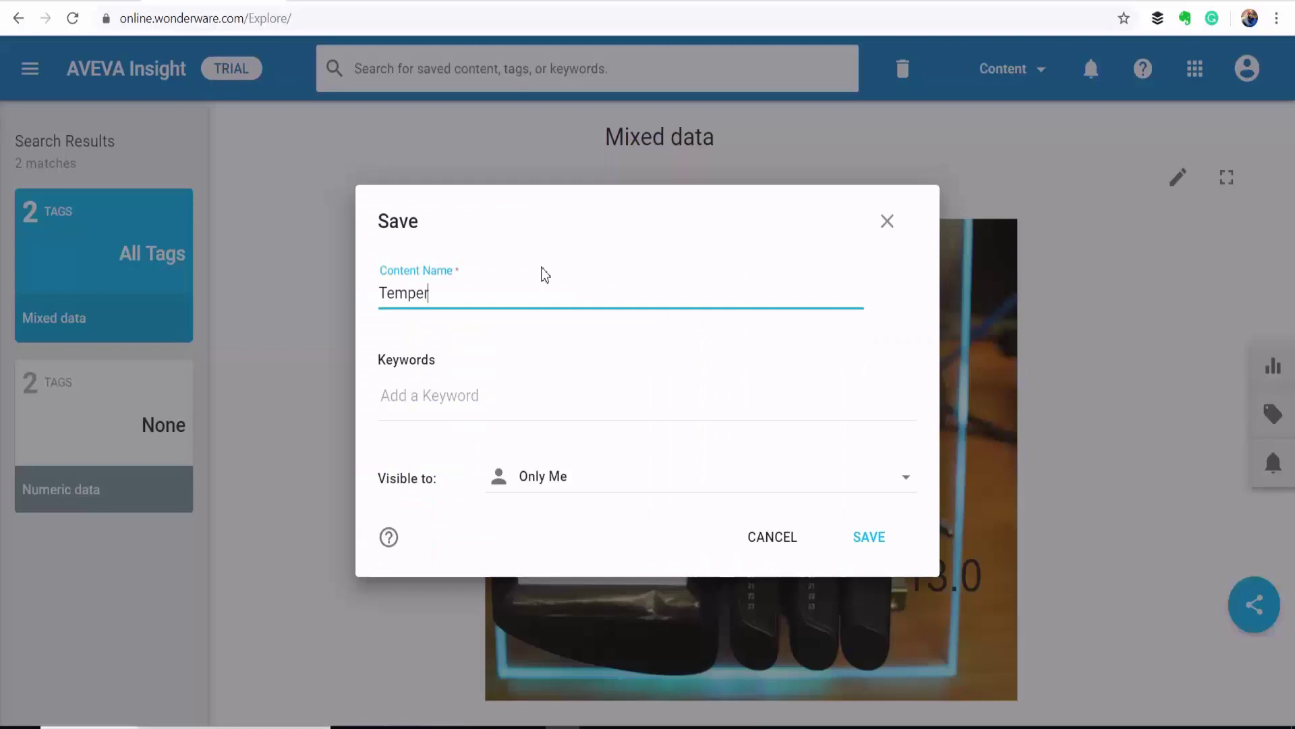
text(ature Location)
click(593, 376)
text(sensor)
click(609, 486)
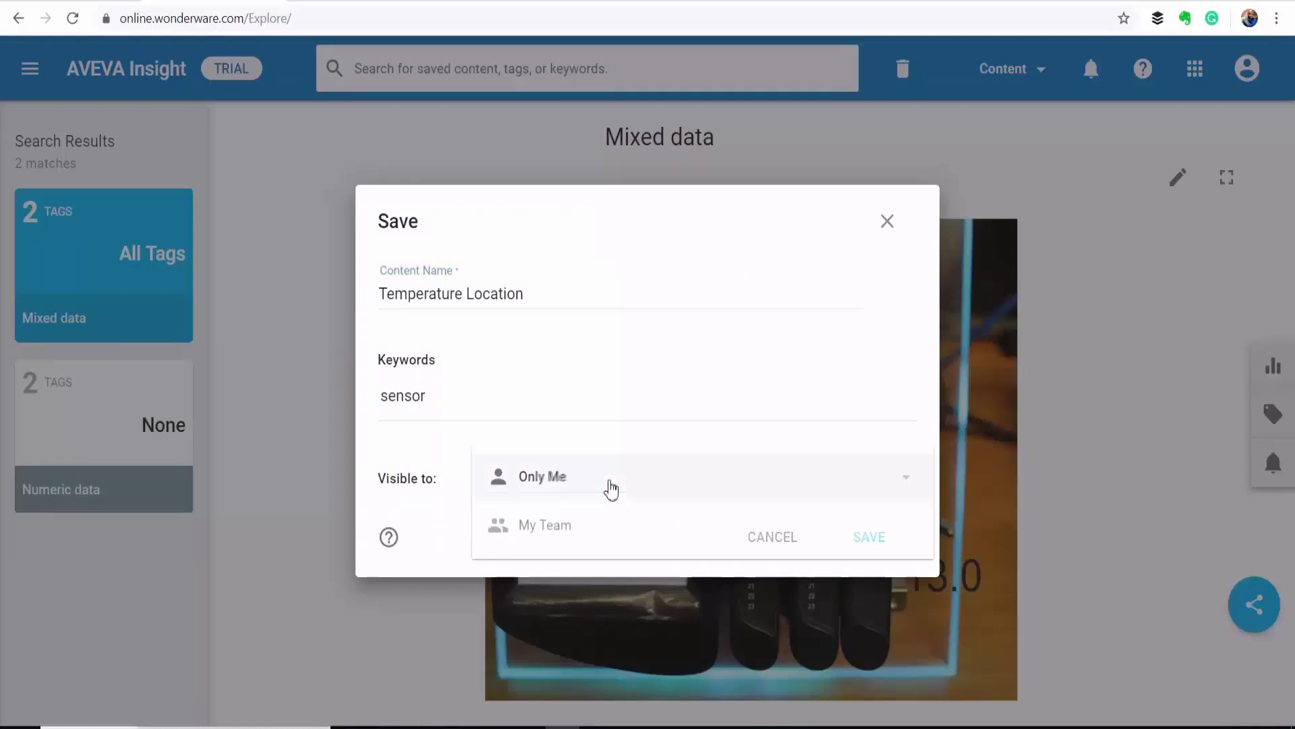
click(599, 524)
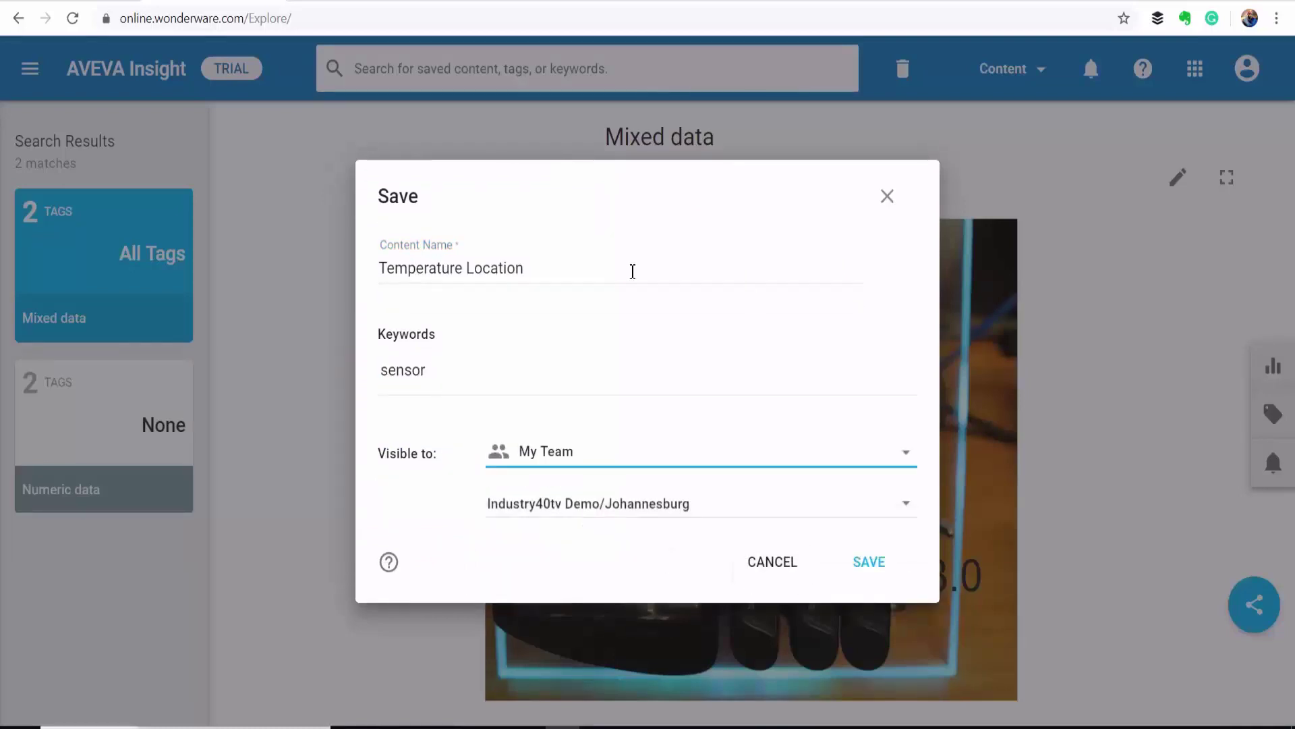
click(875, 568)
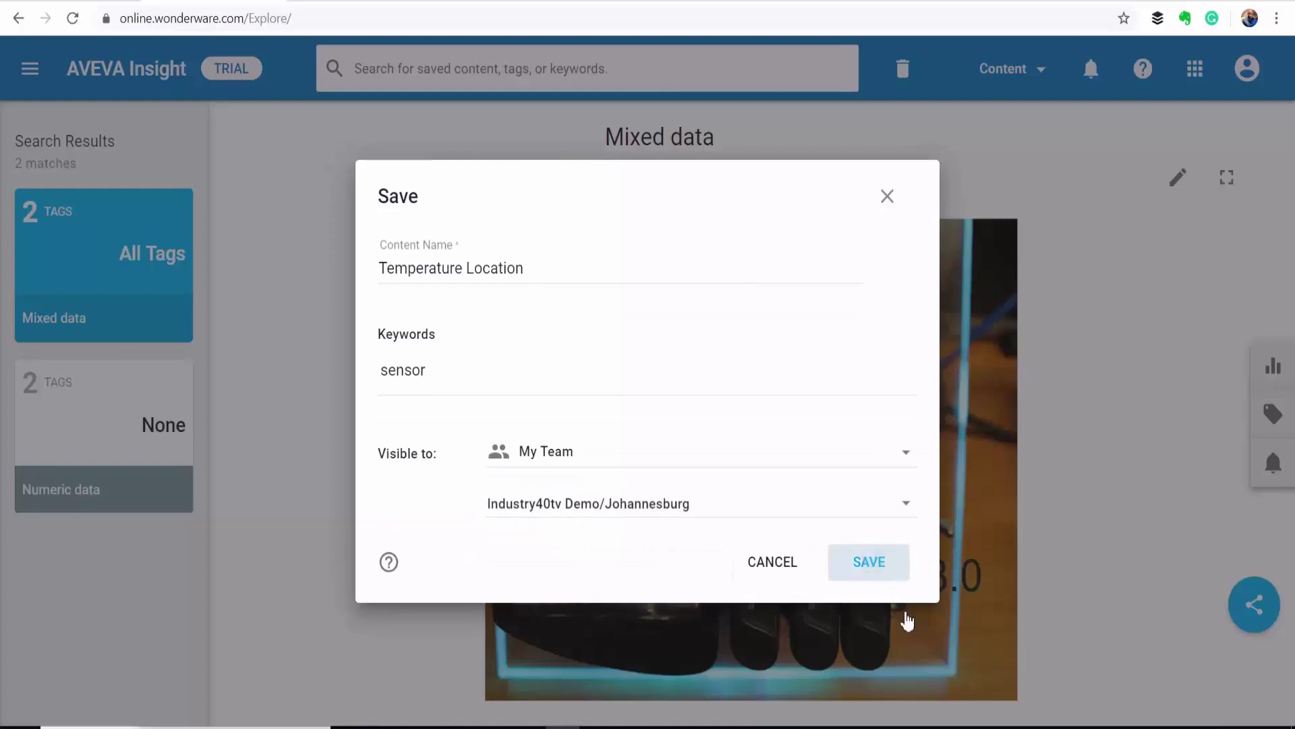
click(869, 567)
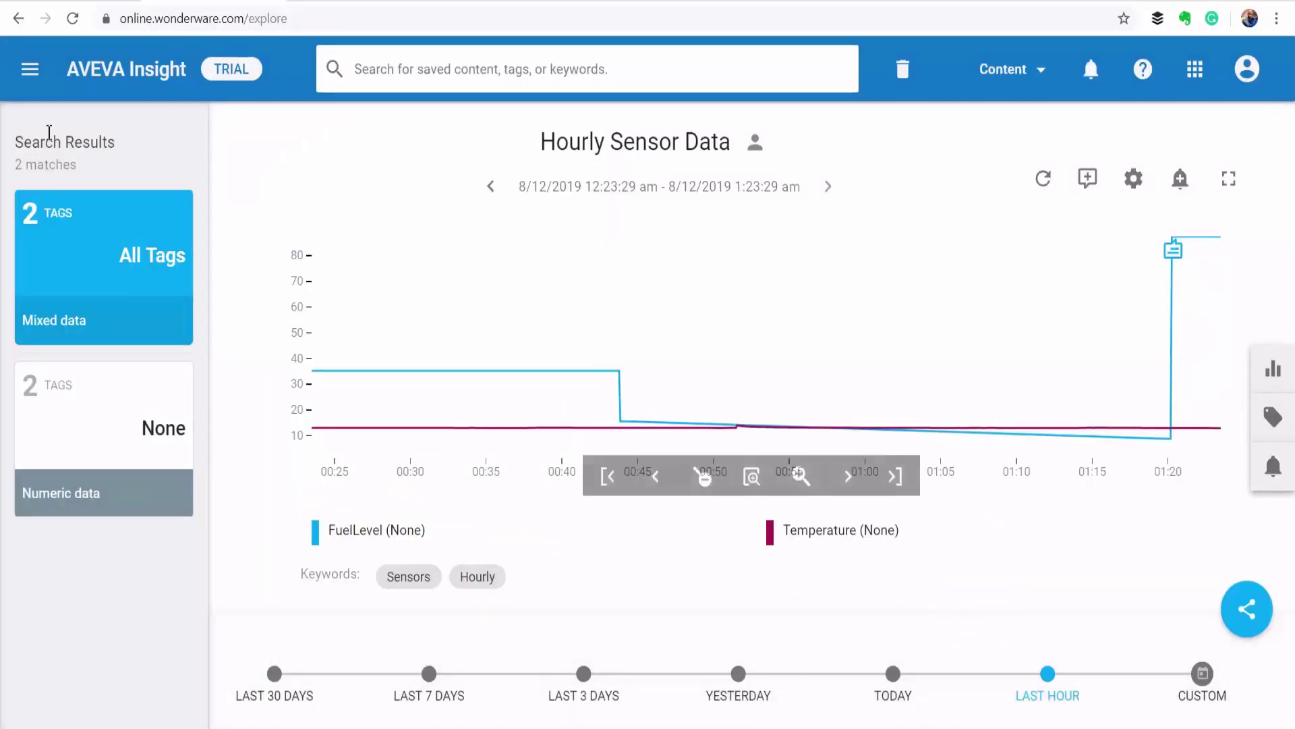
click(30, 69)
- Go to the homepage and scroll through the Suggested Content
click(110, 156)
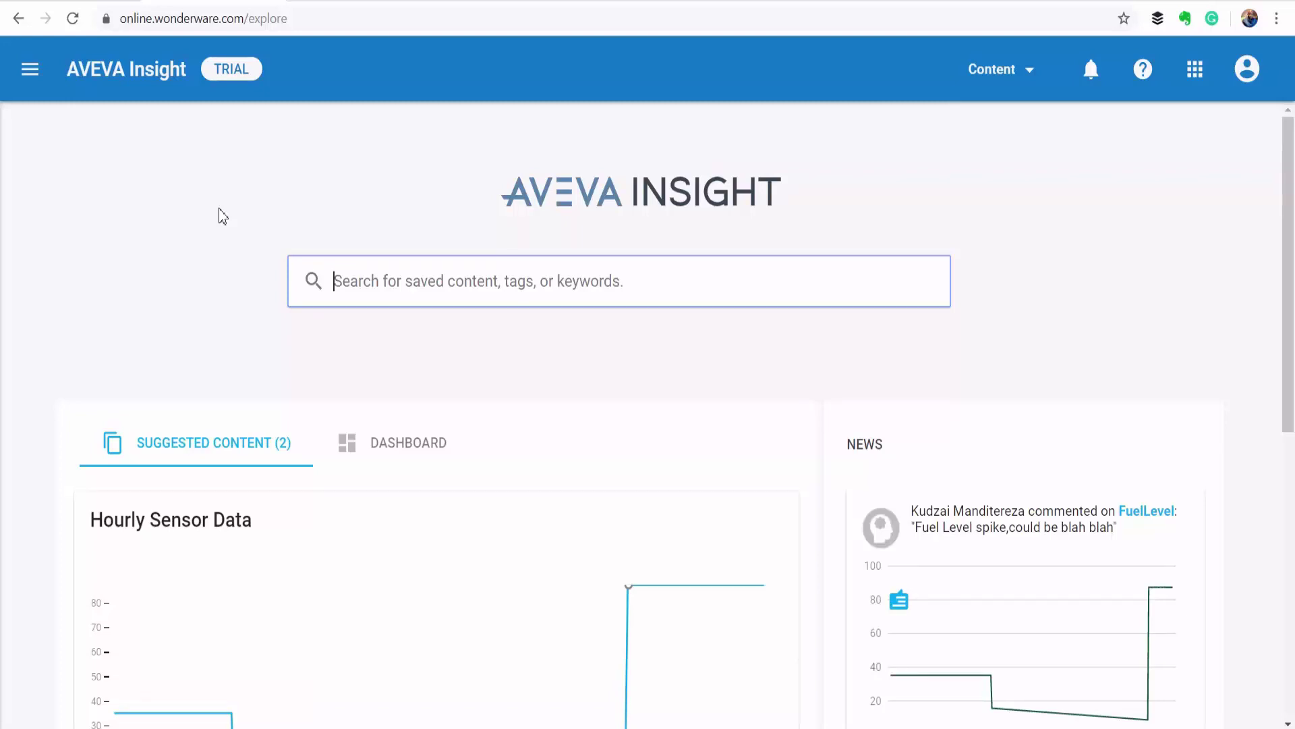
scroll(223, 216, down, 7)
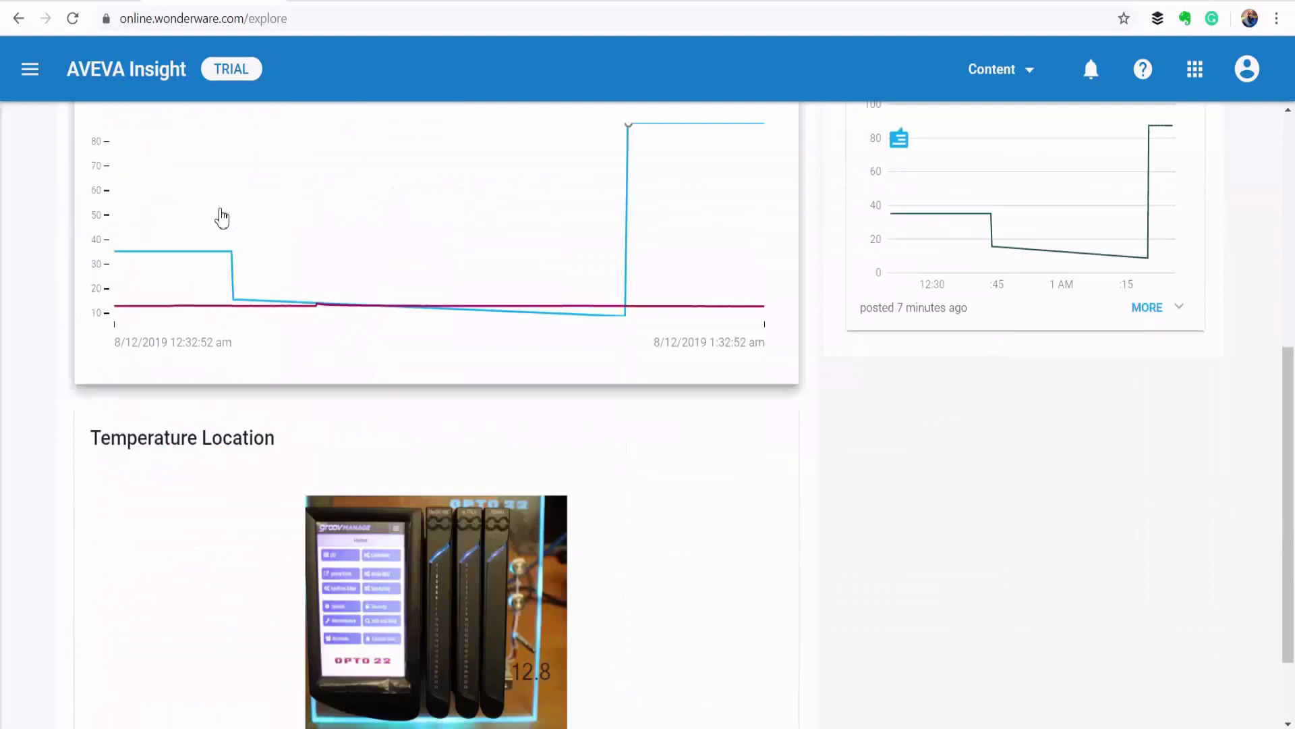
scroll(221, 218, up, 4)
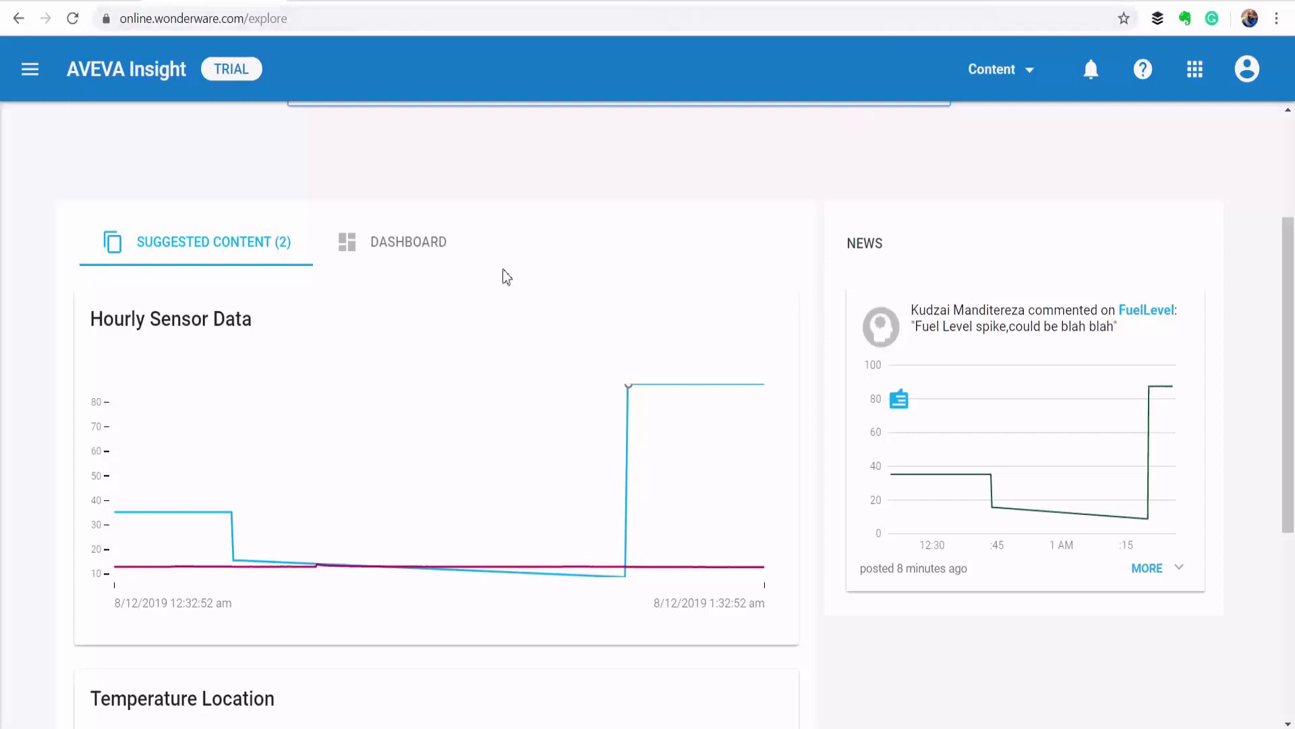
- Check the Dashboards view, then return to Suggested Content to review the saved items
click(407, 244)
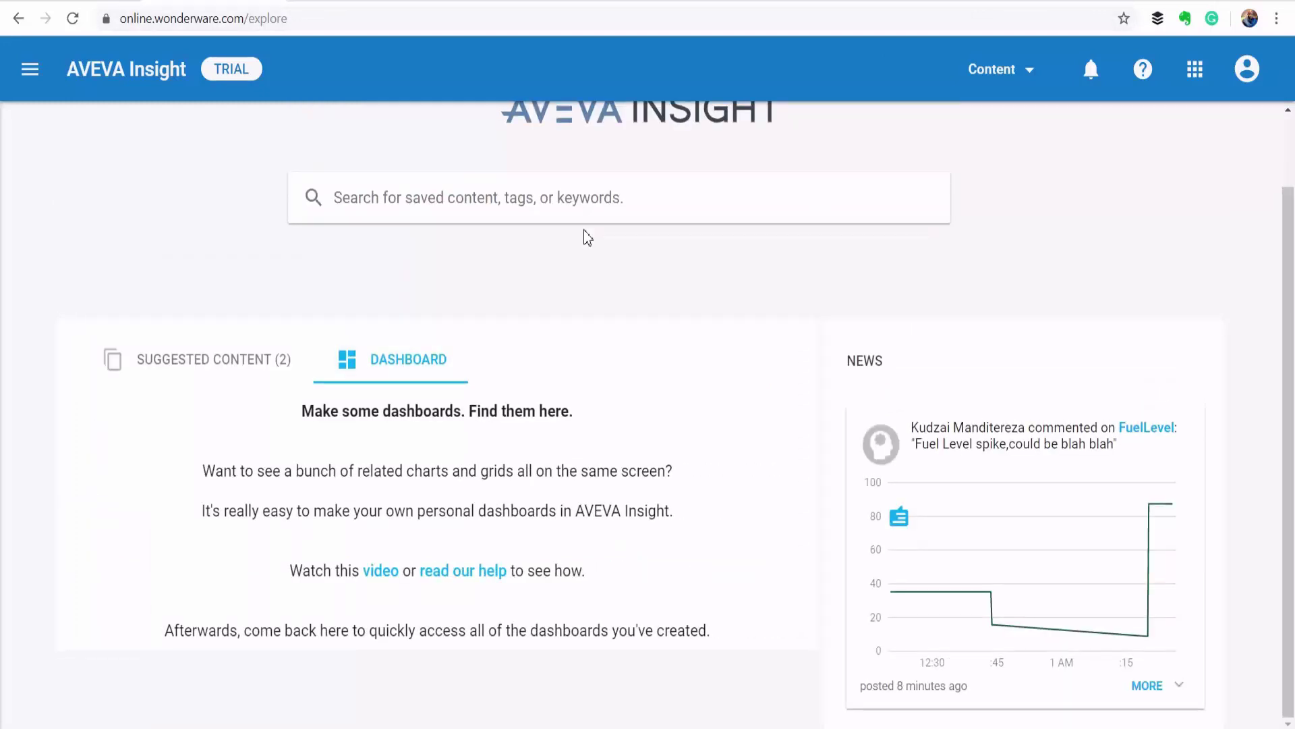
click(208, 359)
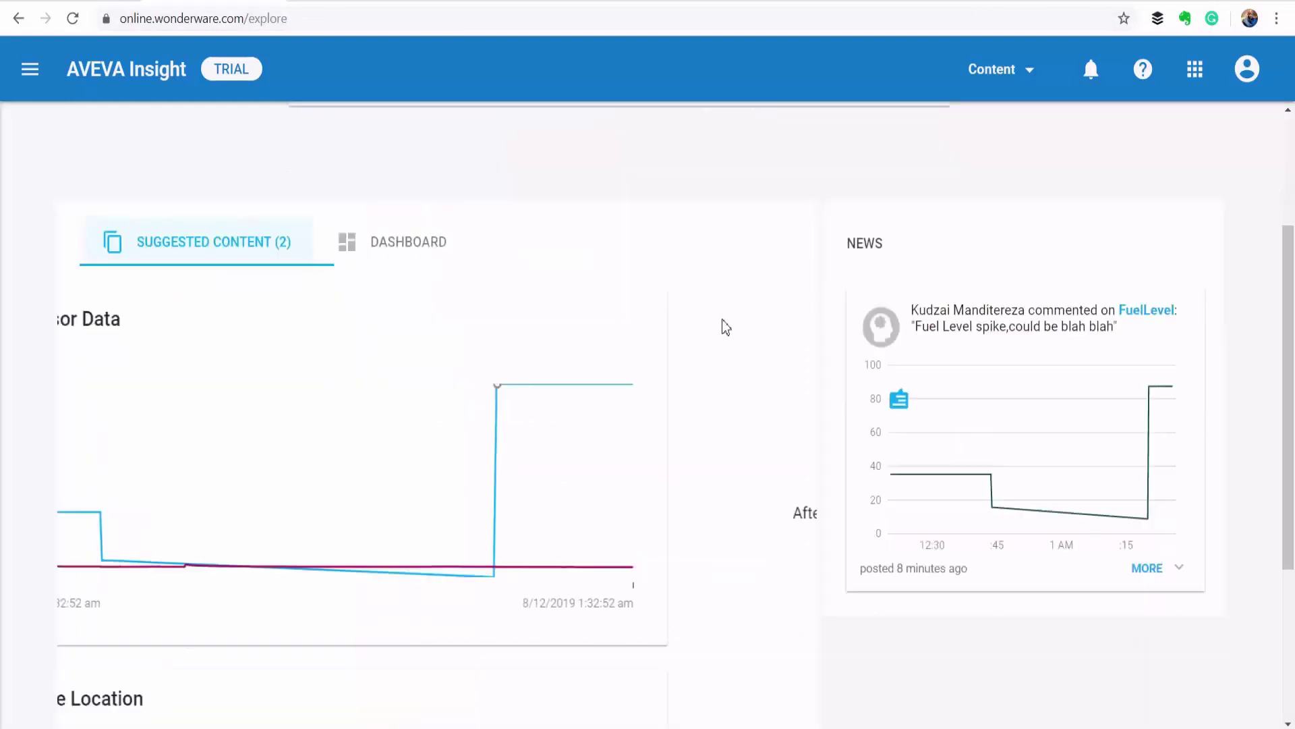
scroll(726, 329, down, 5)
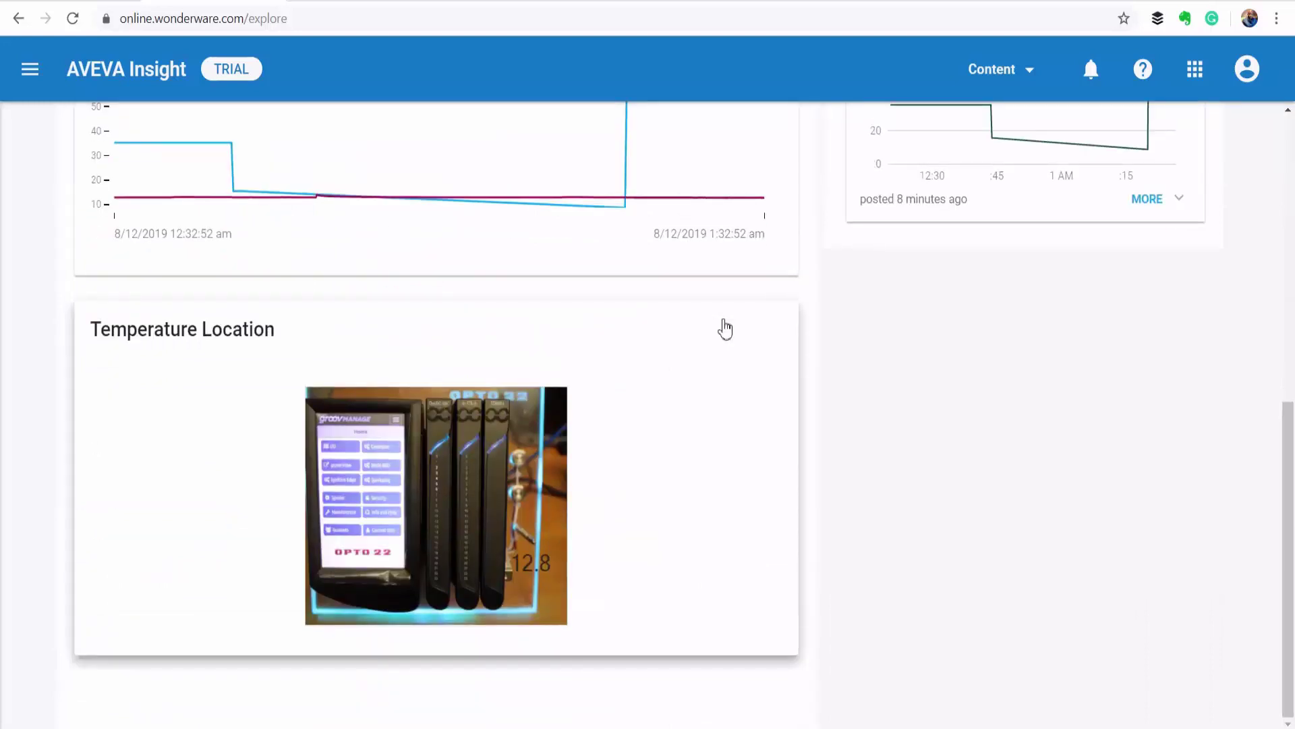
scroll(726, 329, up, 6)
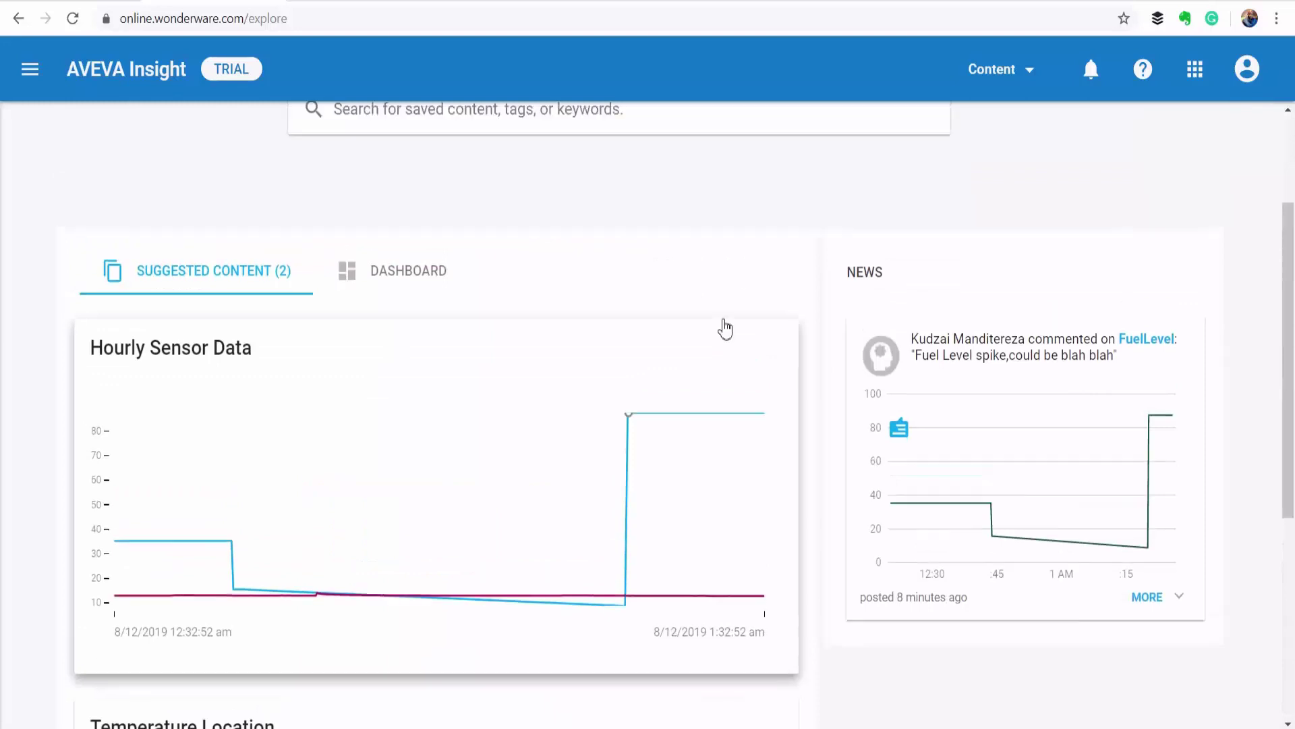
scroll(725, 329, up, 2)
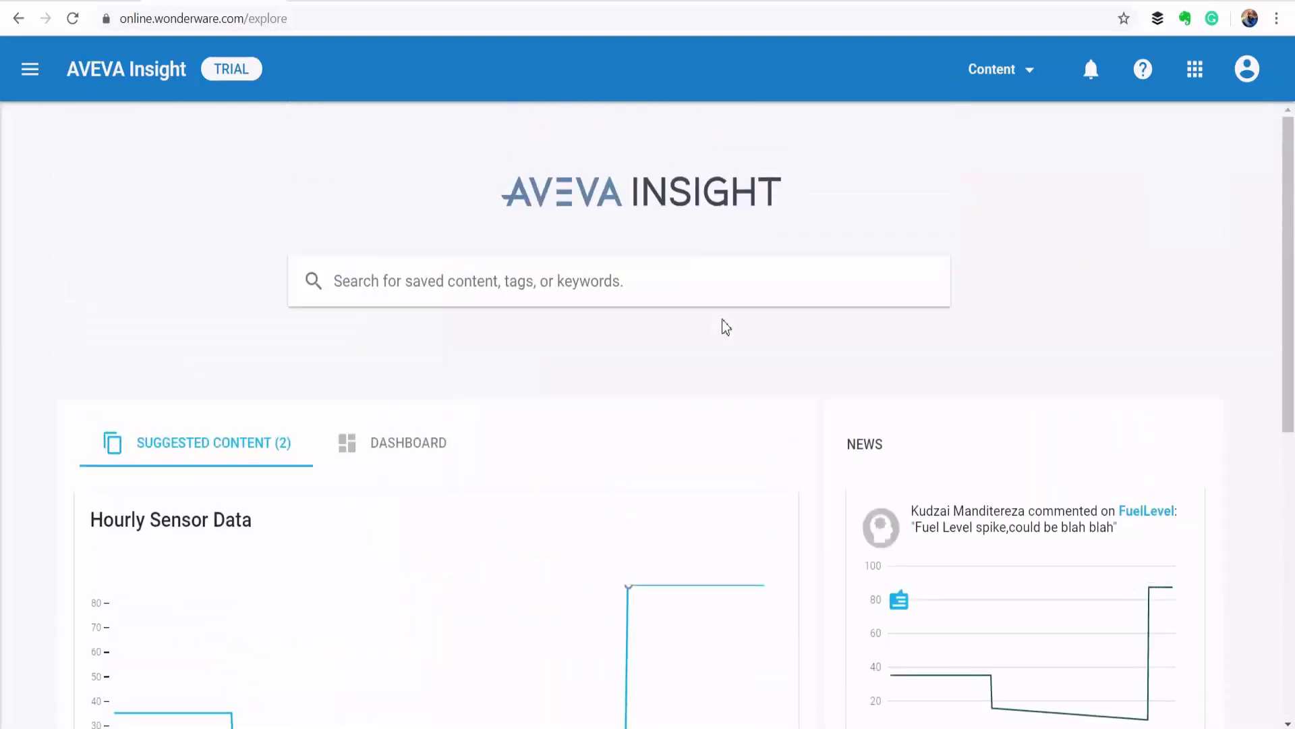